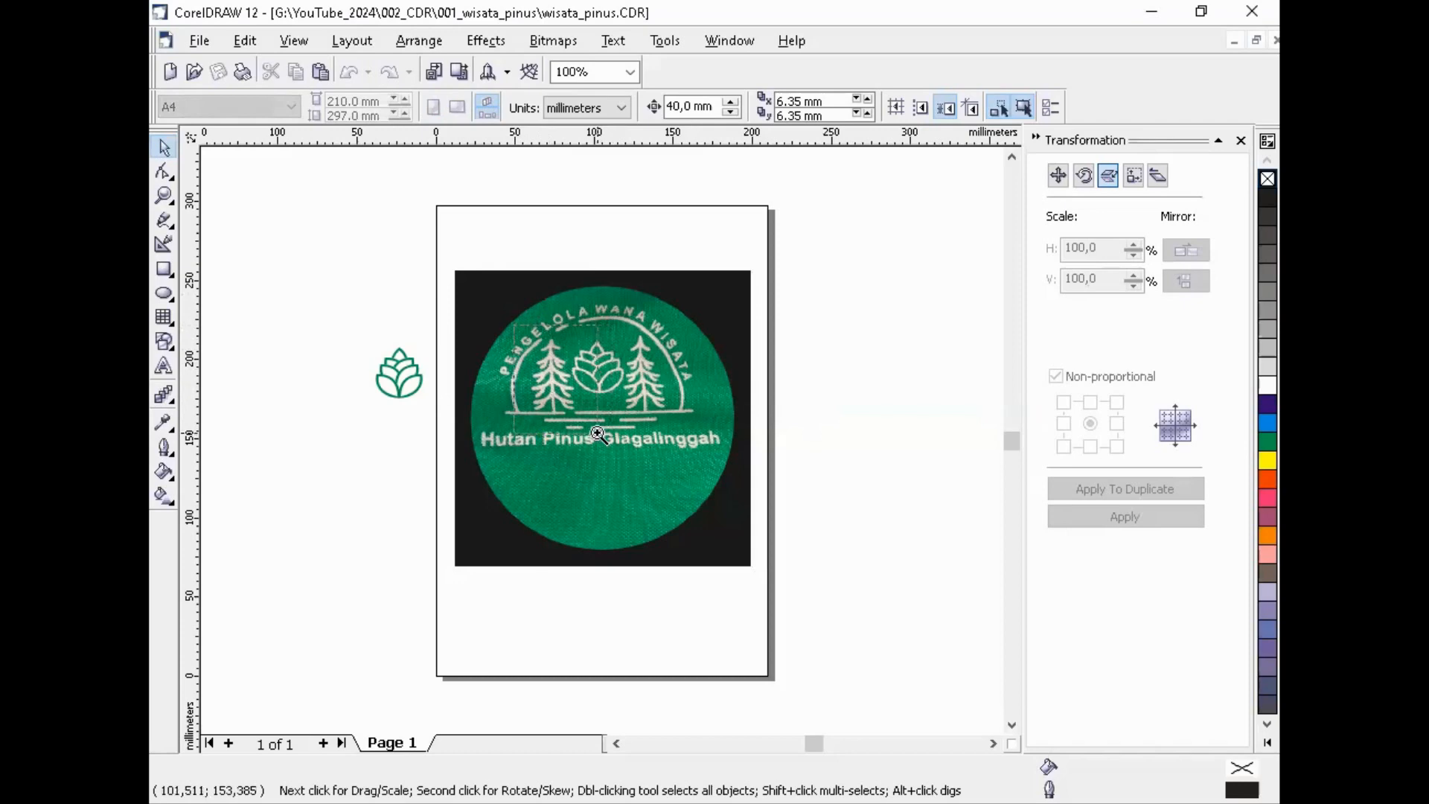
With the Bezier tool, trace straight segments from the left pine tree's tip around its uppermost right branch to the trunk.
{"action": "left_click_drag", "start_coordinate": [597, 434], "coordinate": [595, 426]}
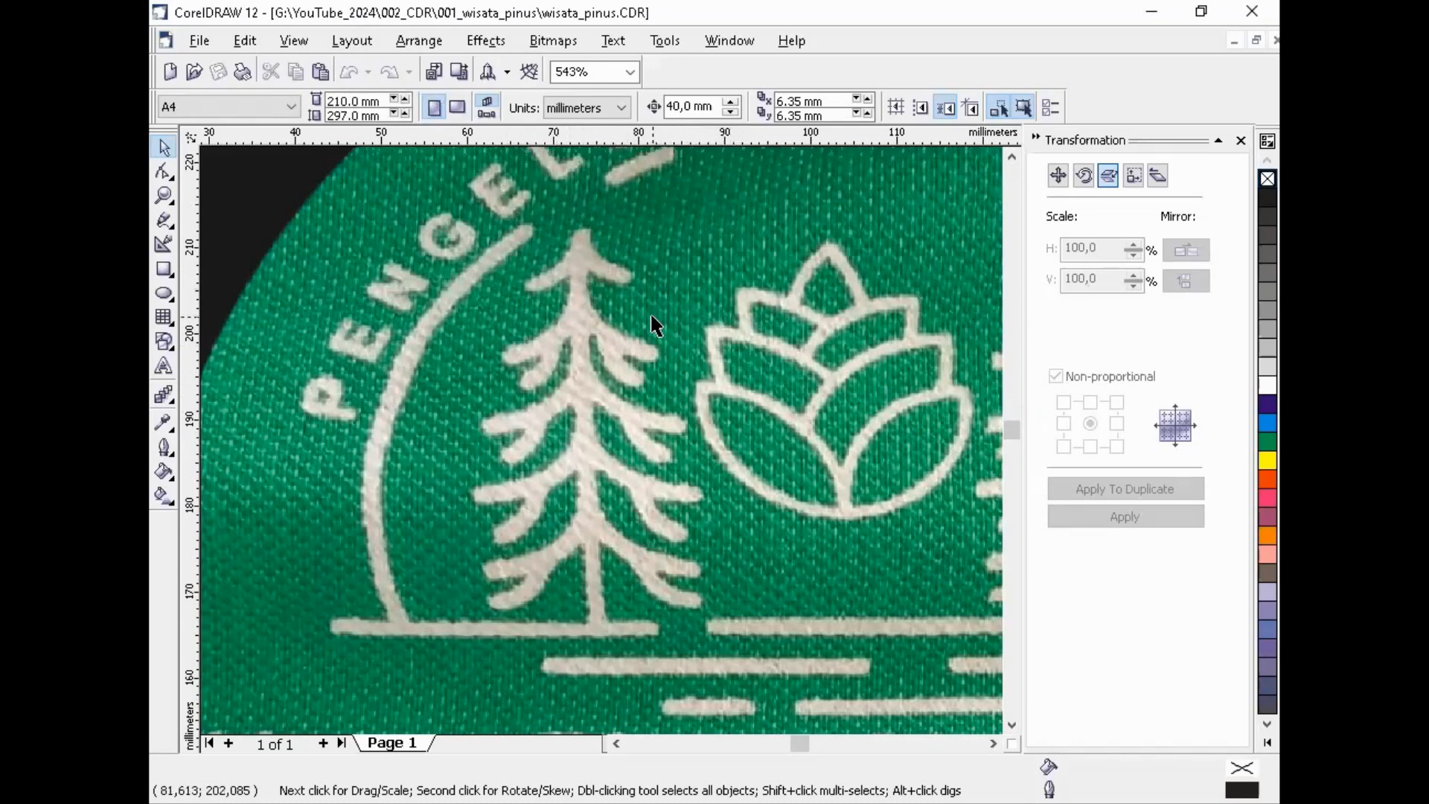
{"action": "left_click_drag", "start_coordinate": [507, 202], "coordinate": [756, 421]}
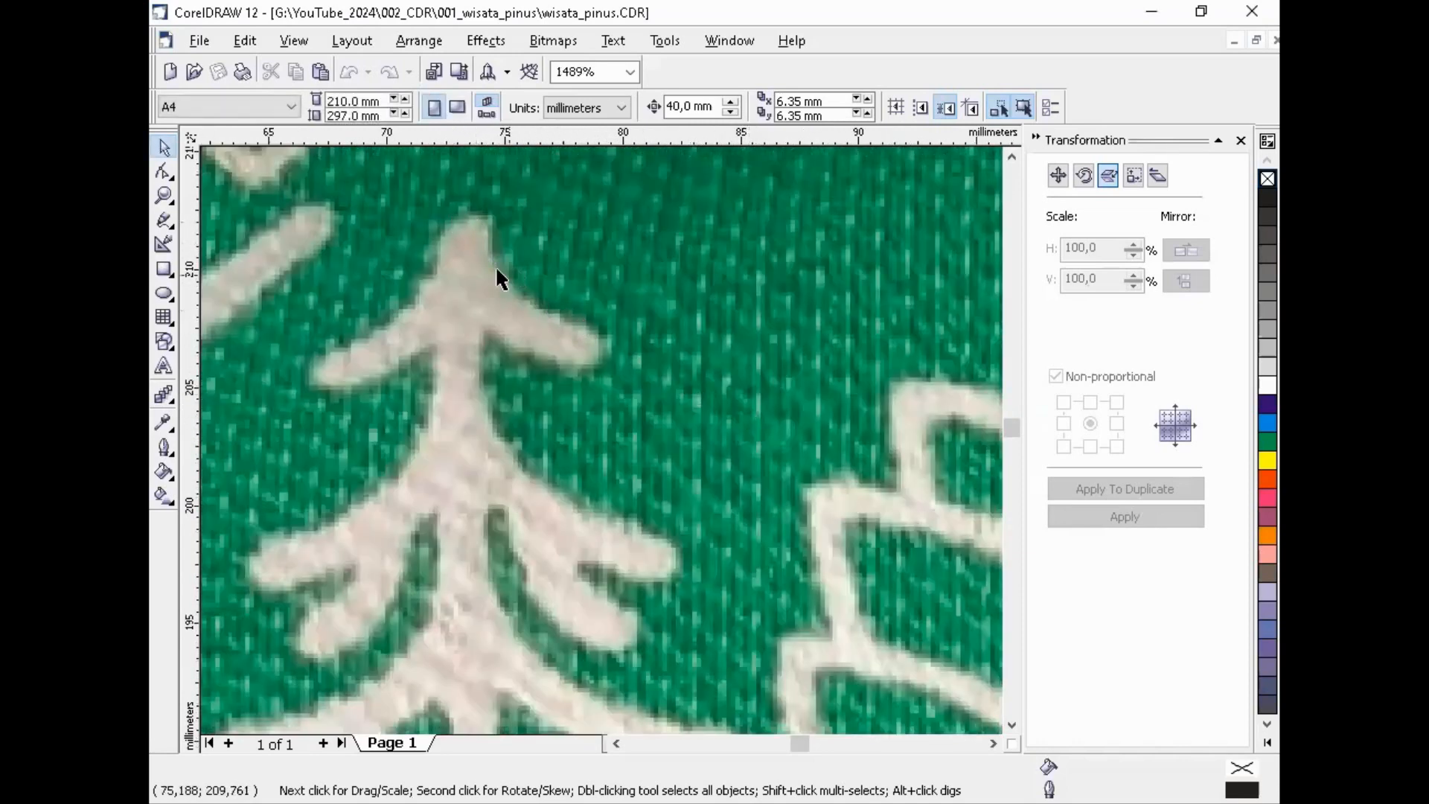
{"action": "left_click", "coordinate": [167, 223]}
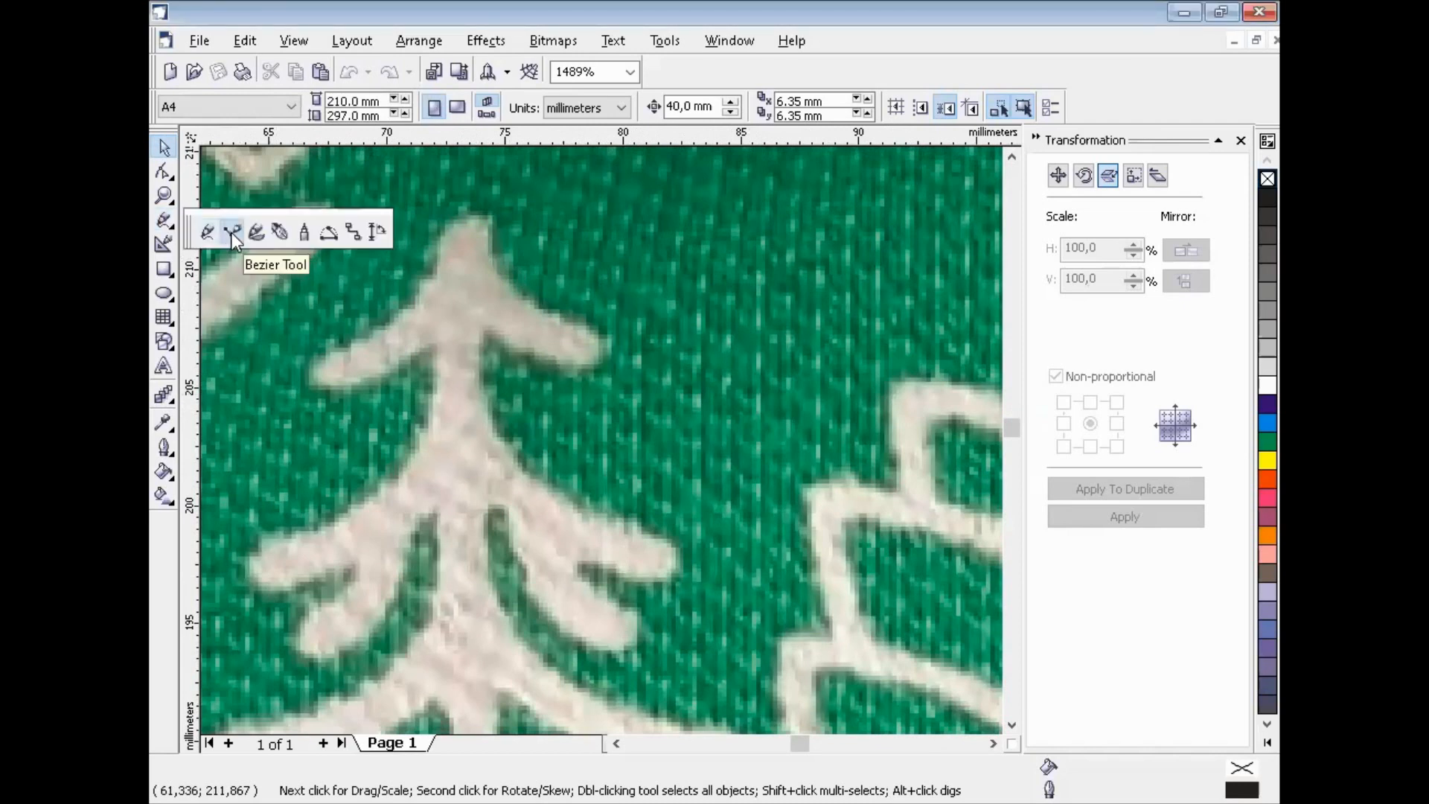
{"action": "left_click", "coordinate": [231, 233]}
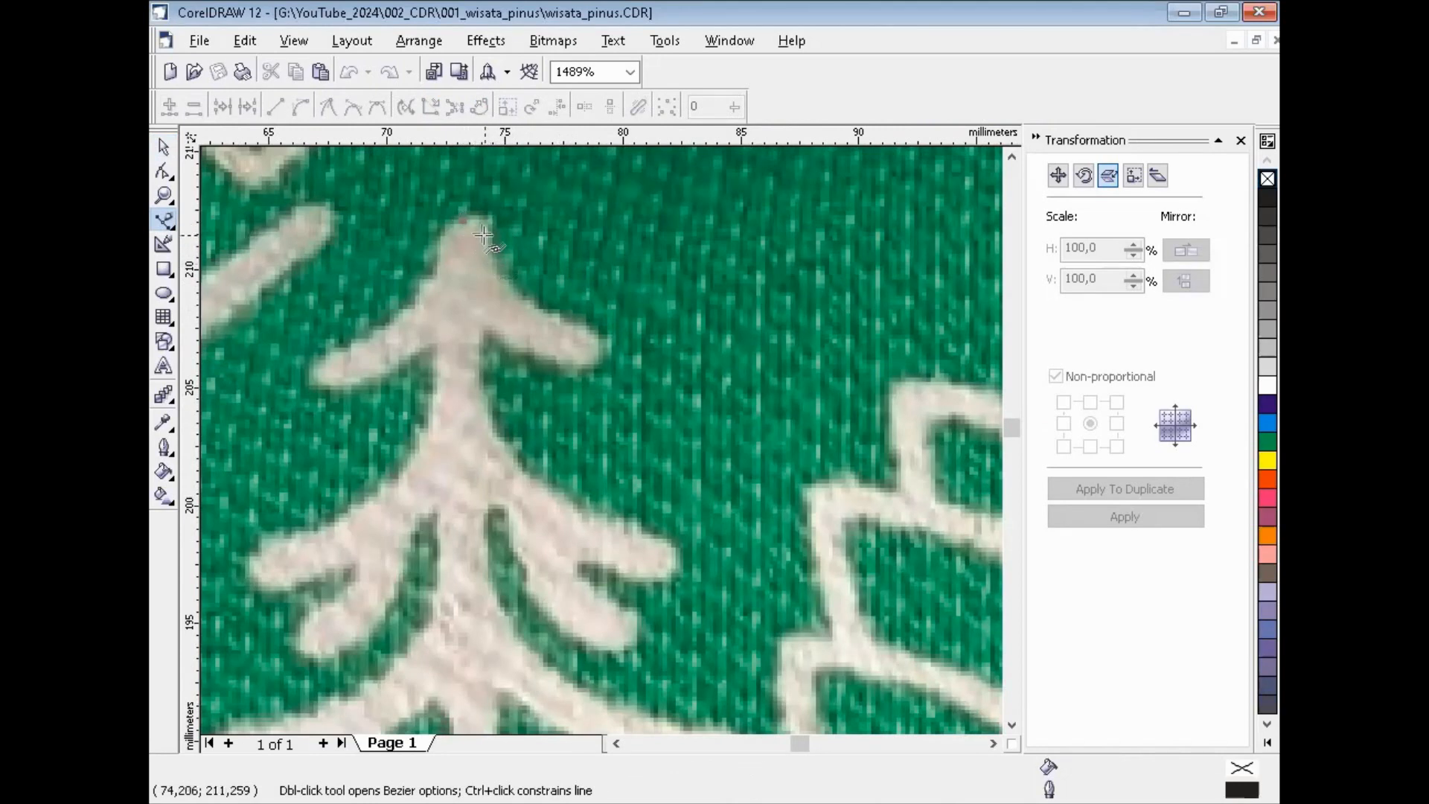
{"action": "left_click", "coordinate": [462, 220]}
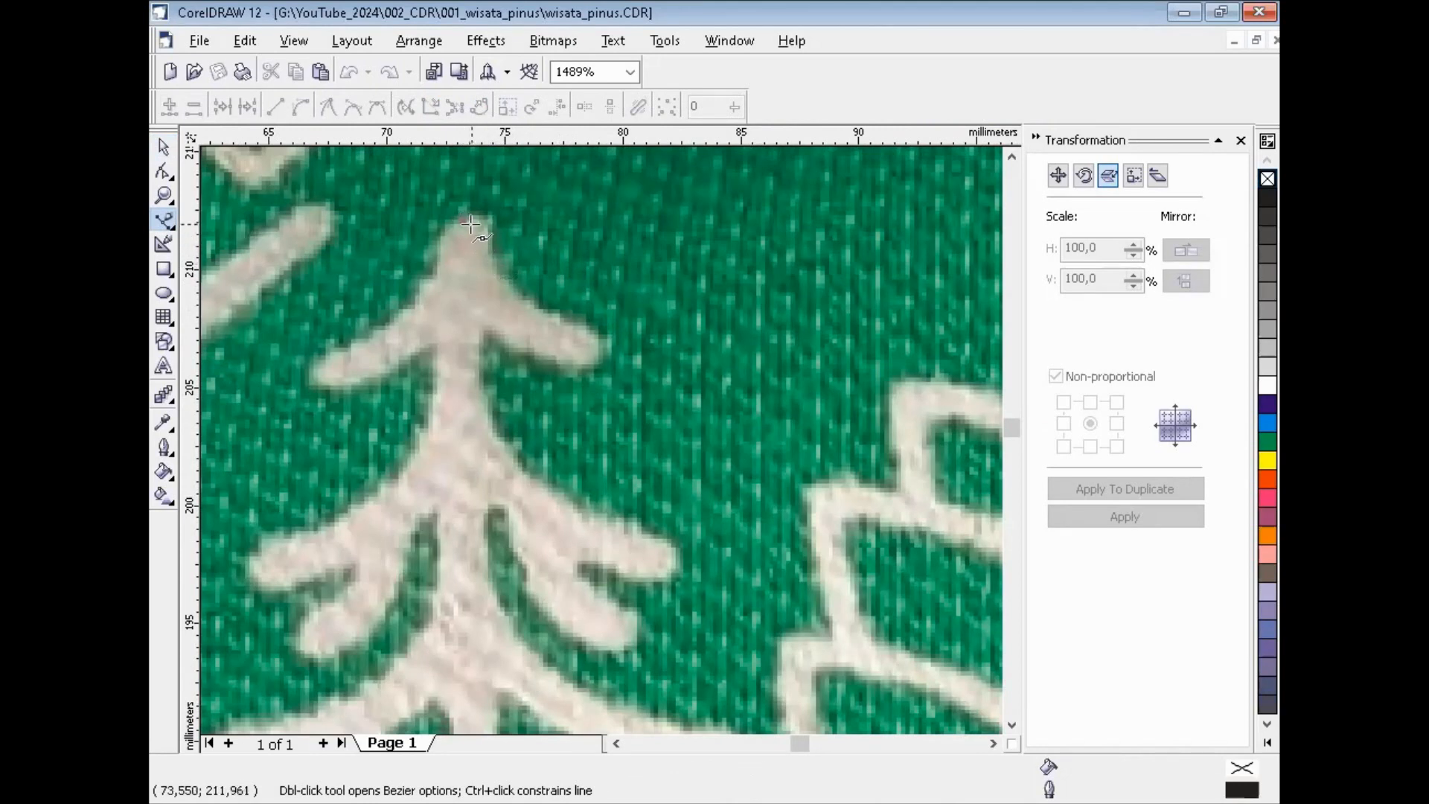
{"action": "left_click", "coordinate": [501, 280]}
{"action": "left_click", "coordinate": [579, 325]}
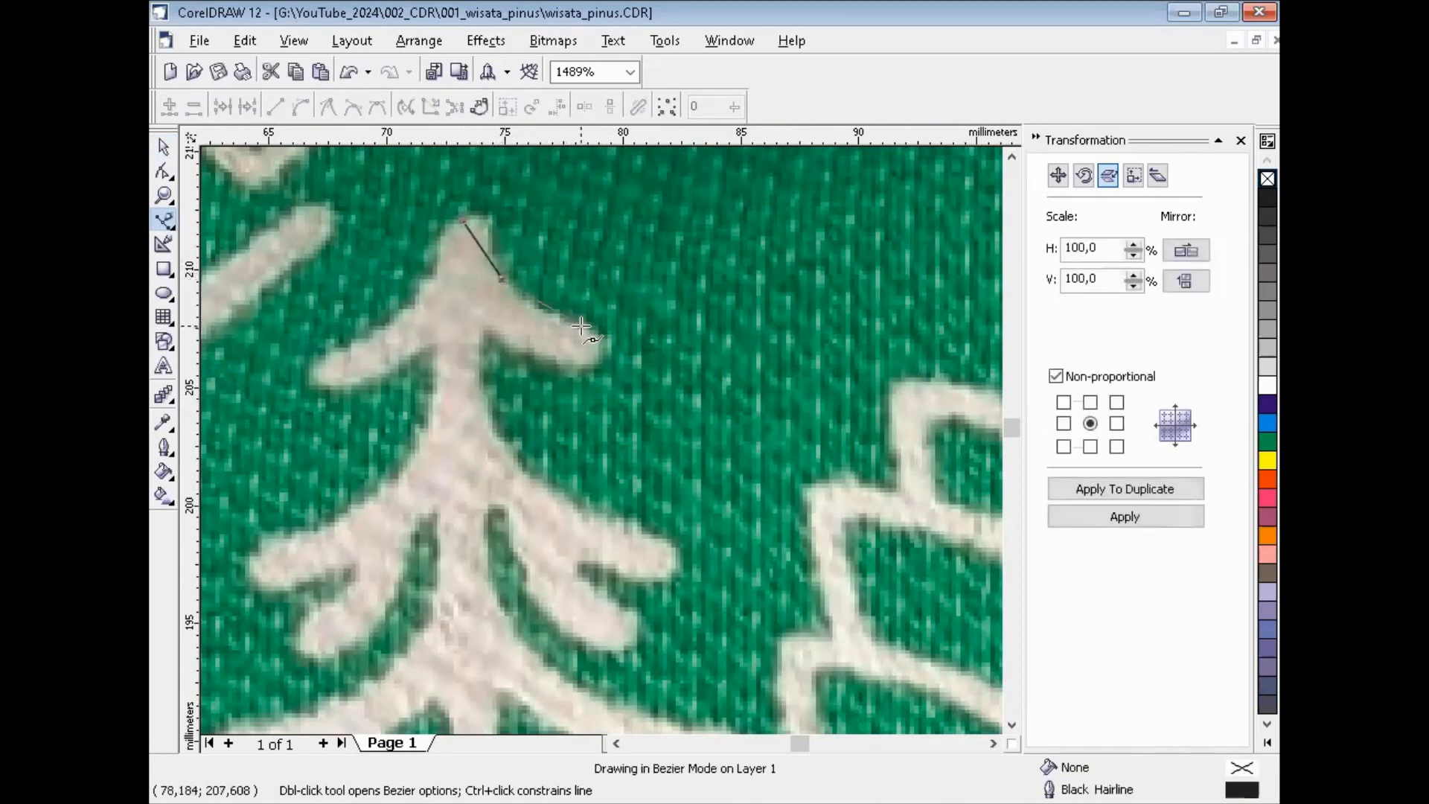
{"action": "left_click", "coordinate": [576, 364]}
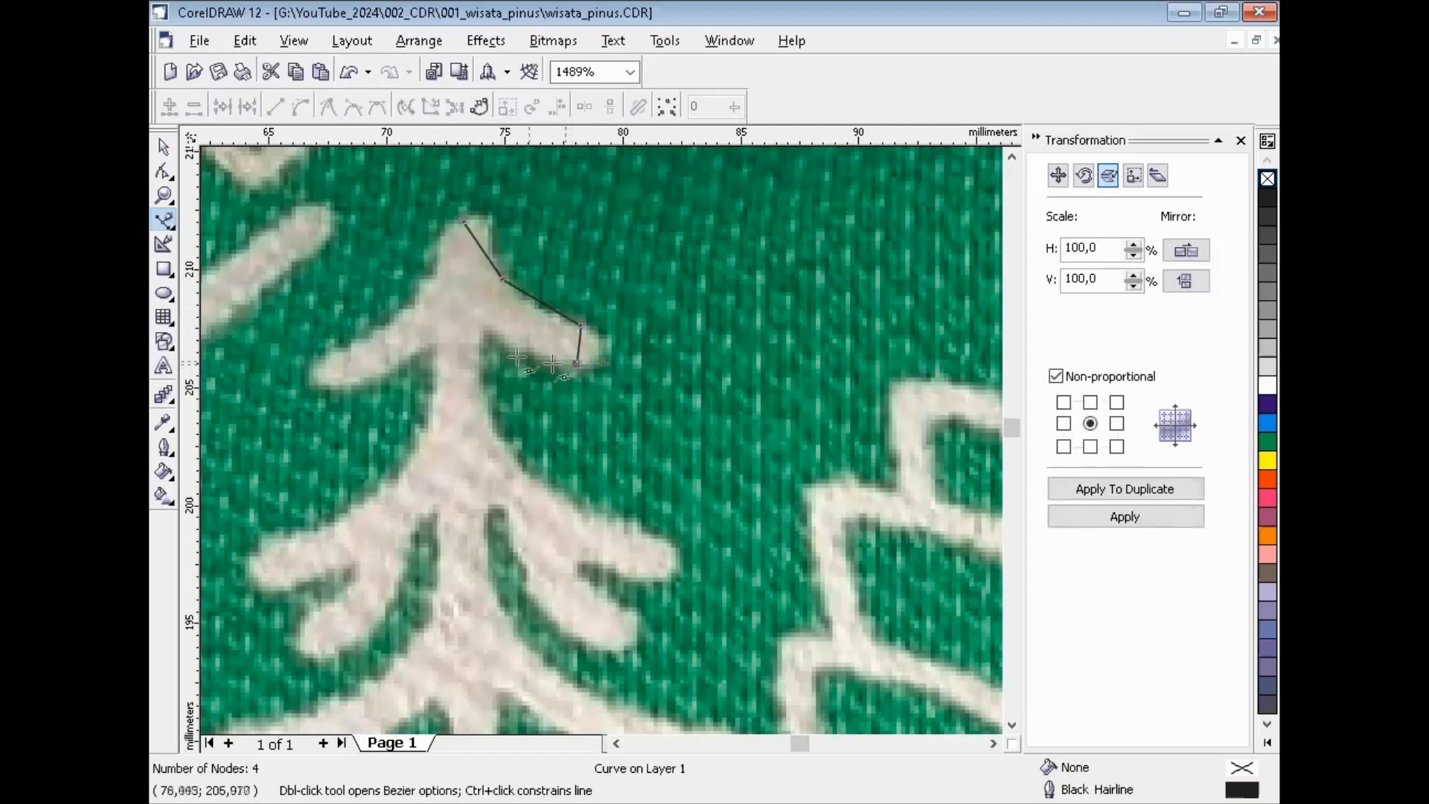
{"action": "left_click", "coordinate": [485, 325]}
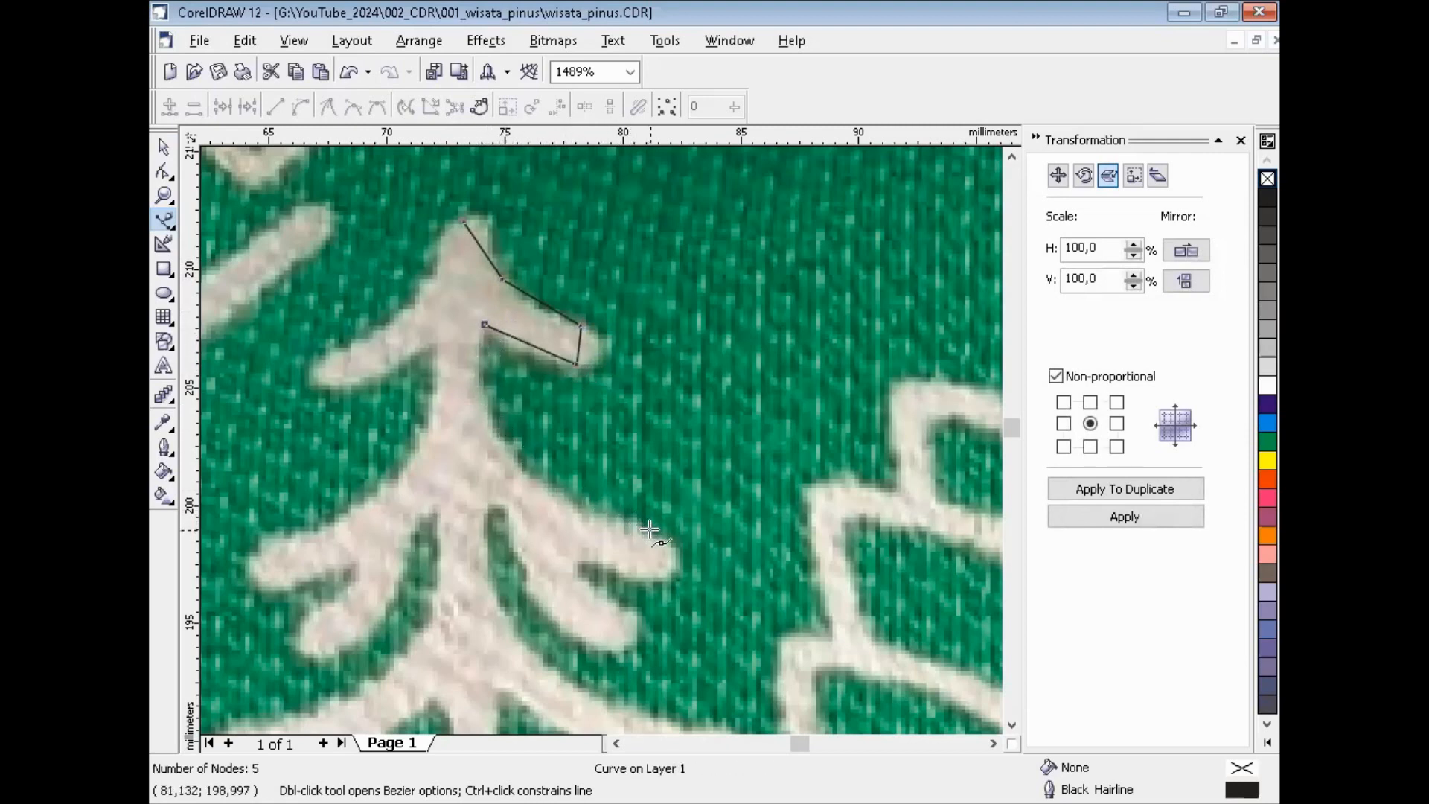
Continue the Bezier outline with straight segments around the second-tier right branch and its lower fork, ending at the trunk.
{"action": "left_click", "coordinate": [649, 529]}
{"action": "left_click", "coordinate": [643, 579]}
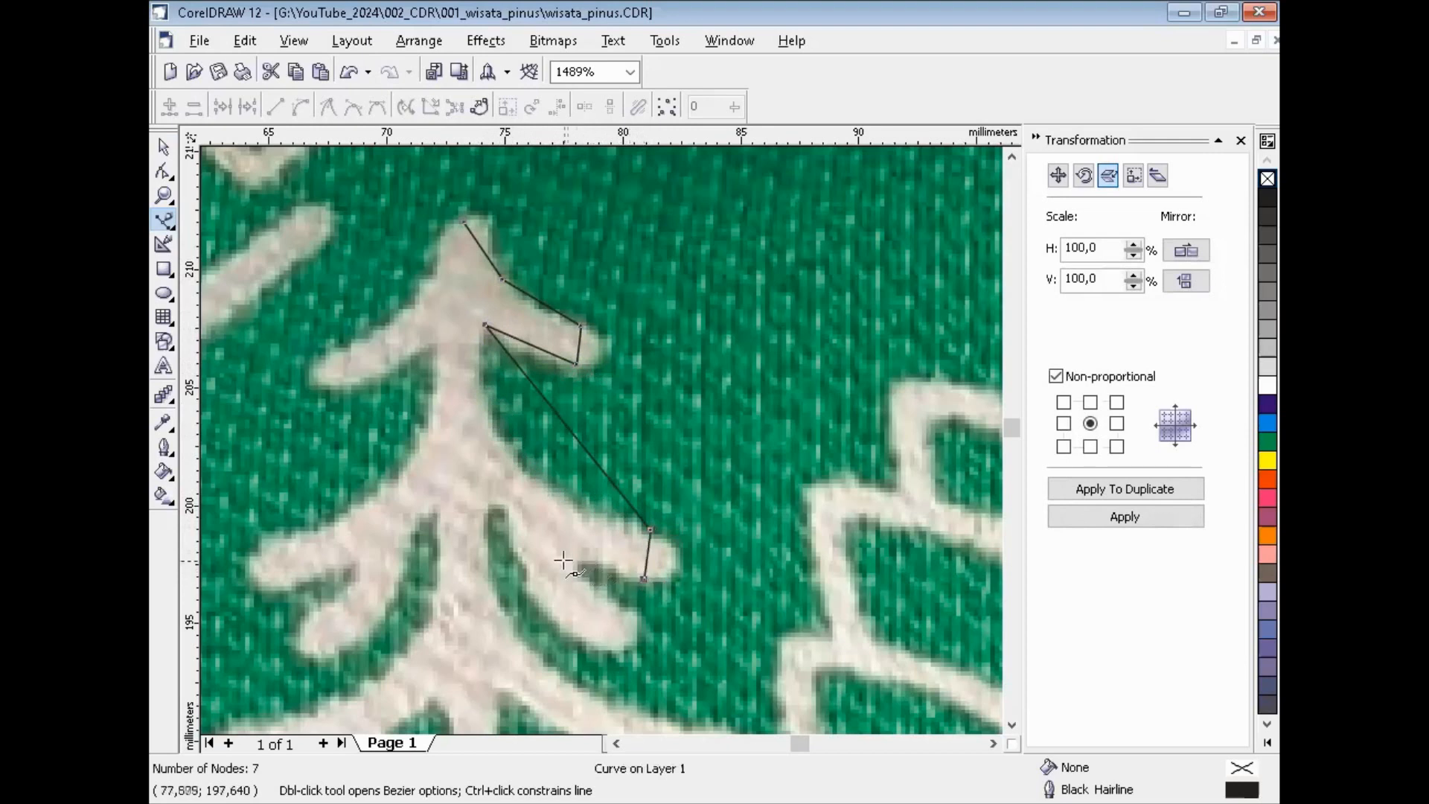
{"action": "left_click", "coordinate": [577, 561]}
{"action": "left_click", "coordinate": [616, 599]}
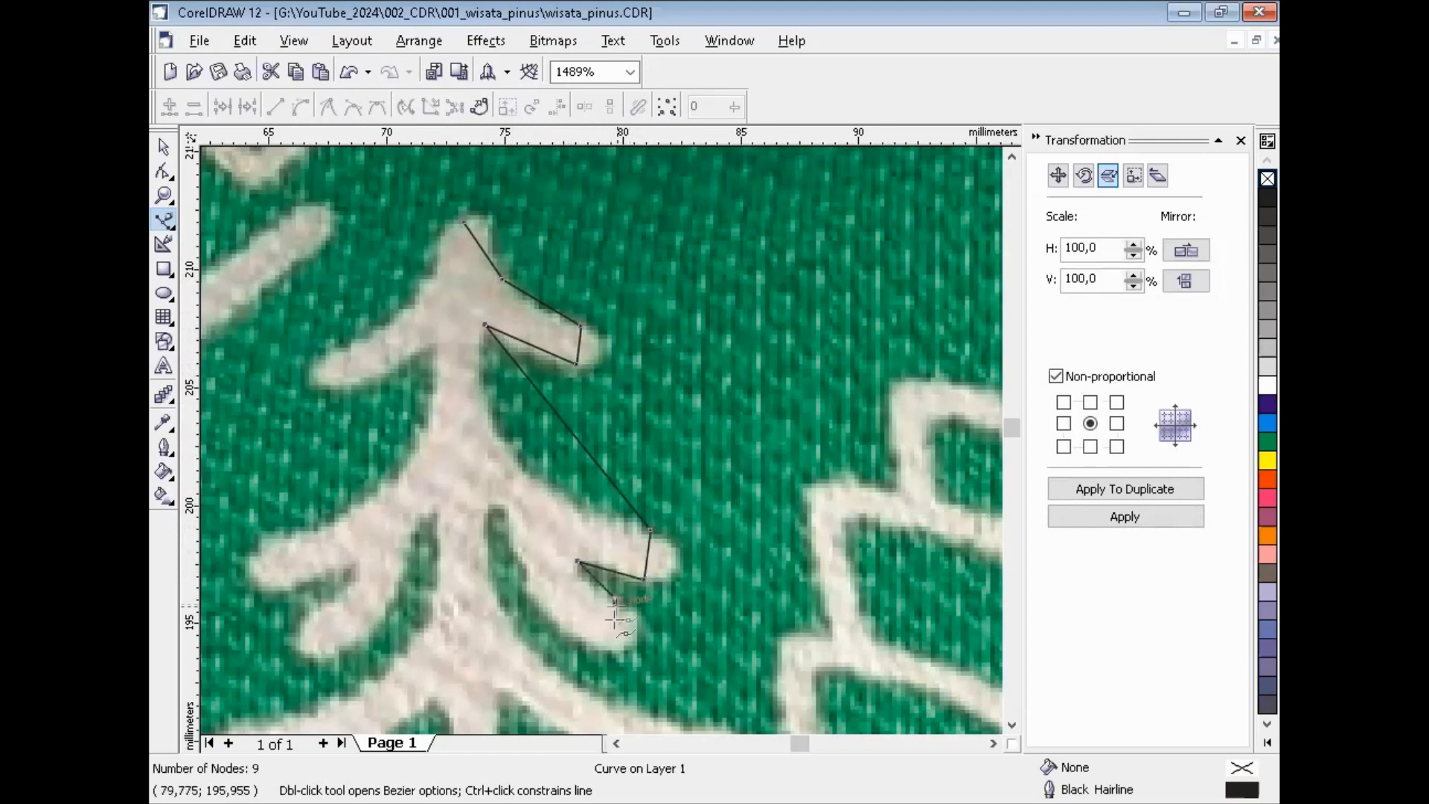
{"action": "left_click", "coordinate": [610, 654]}
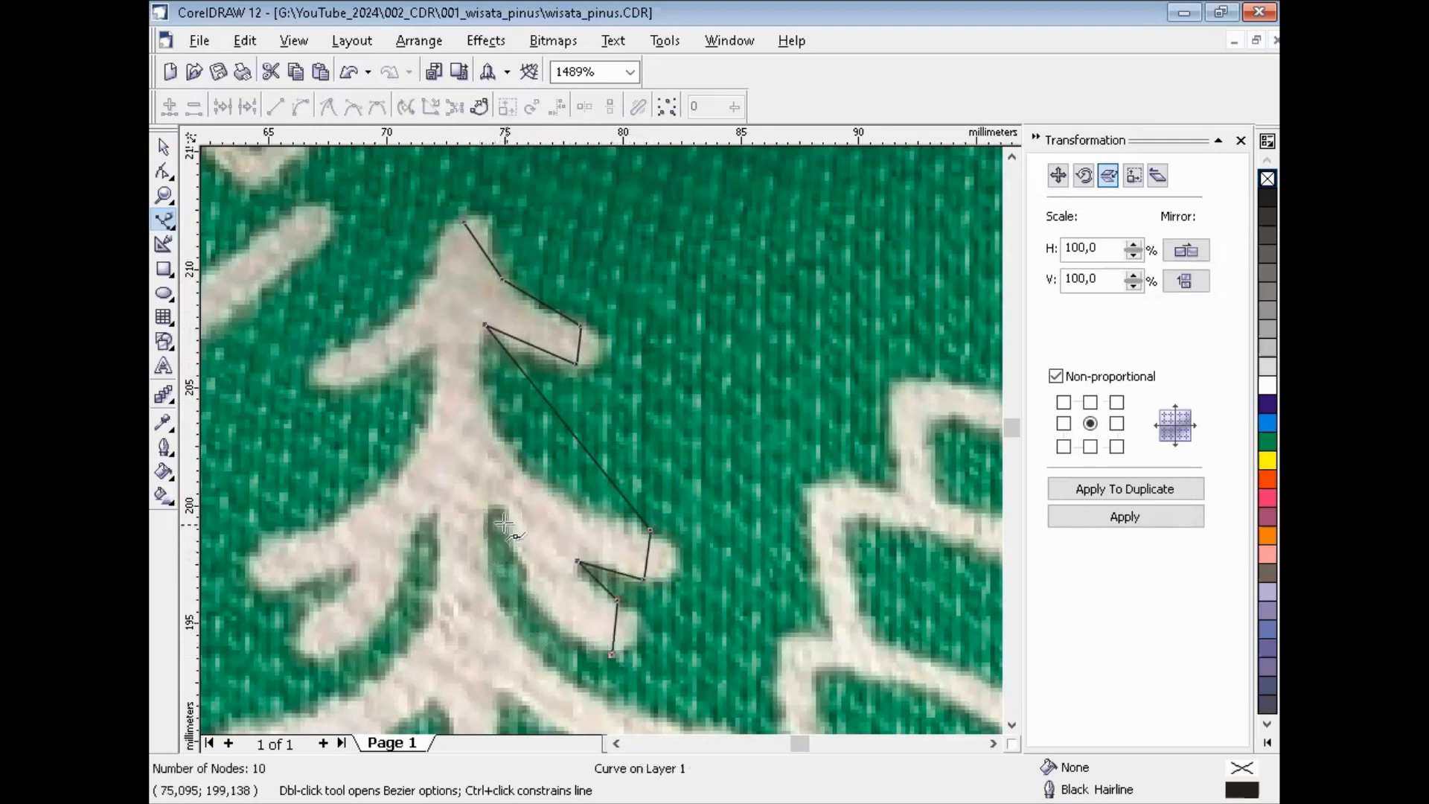
{"action": "left_click", "coordinate": [506, 521]}
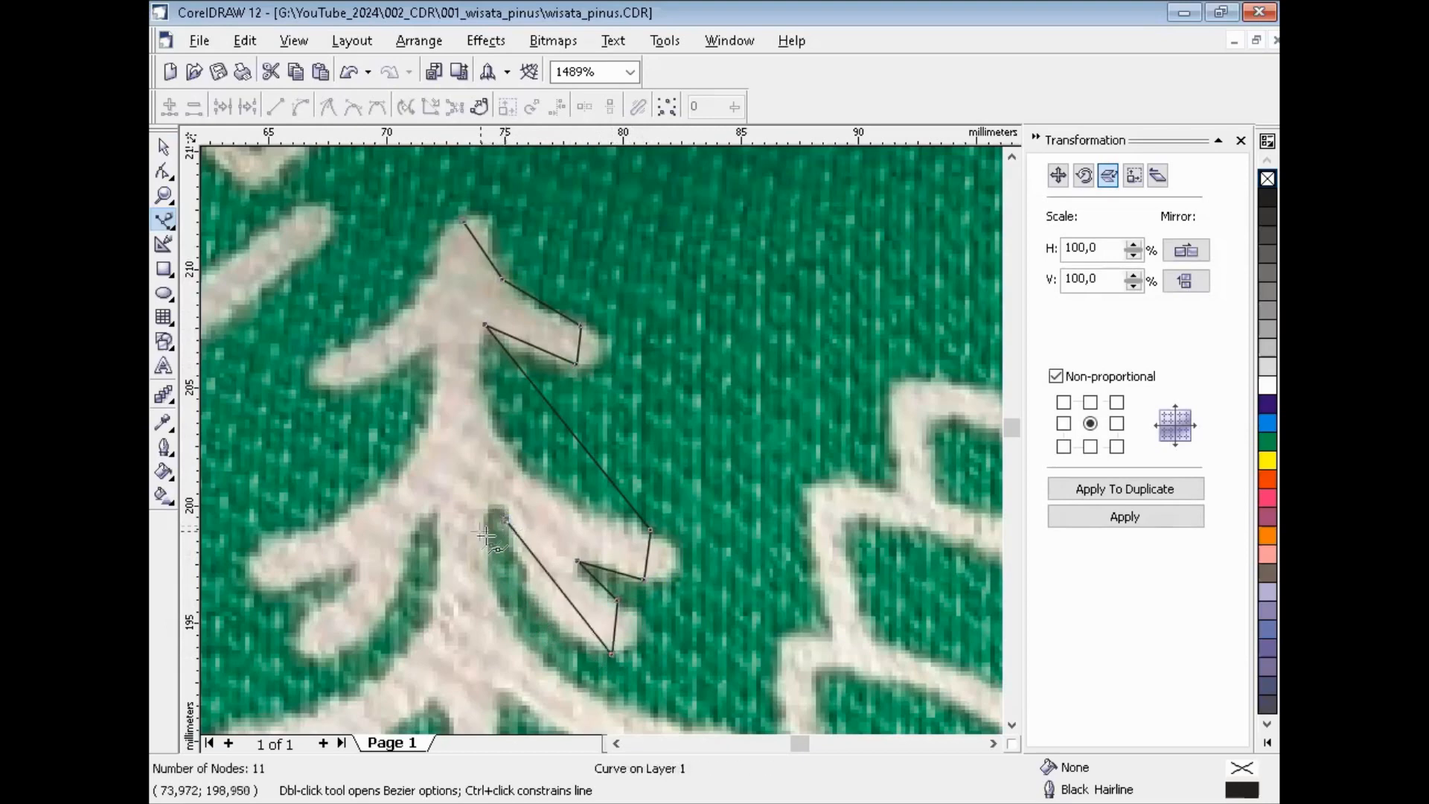
{"action": "left_click", "coordinate": [485, 534]}
Extend the Bezier outline around both prongs of the third-tier right branch and back to the trunk.
{"action": "left_click", "coordinate": [1012, 725]}
{"action": "left_click", "coordinate": [1012, 724]}
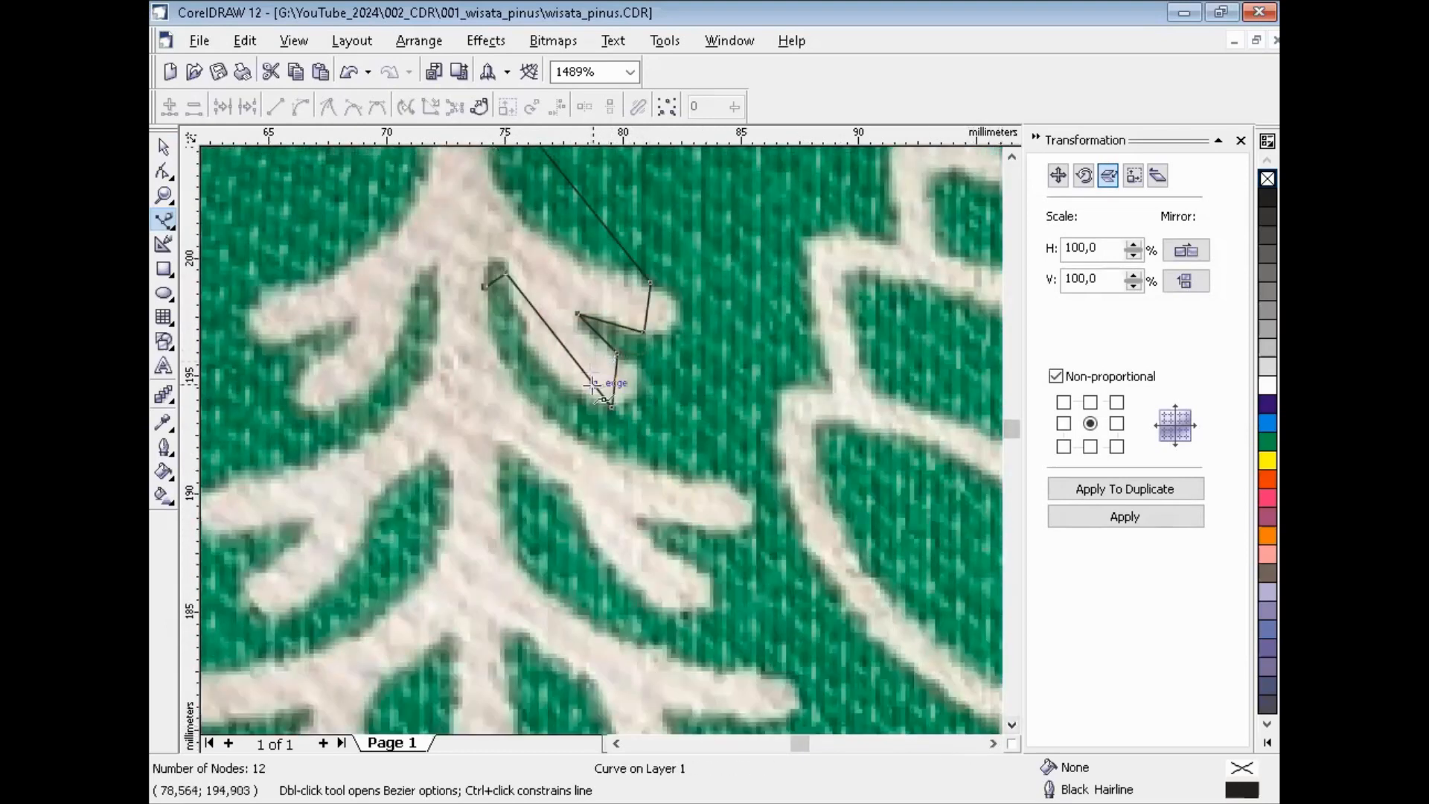
{"action": "left_click", "coordinate": [630, 461]}
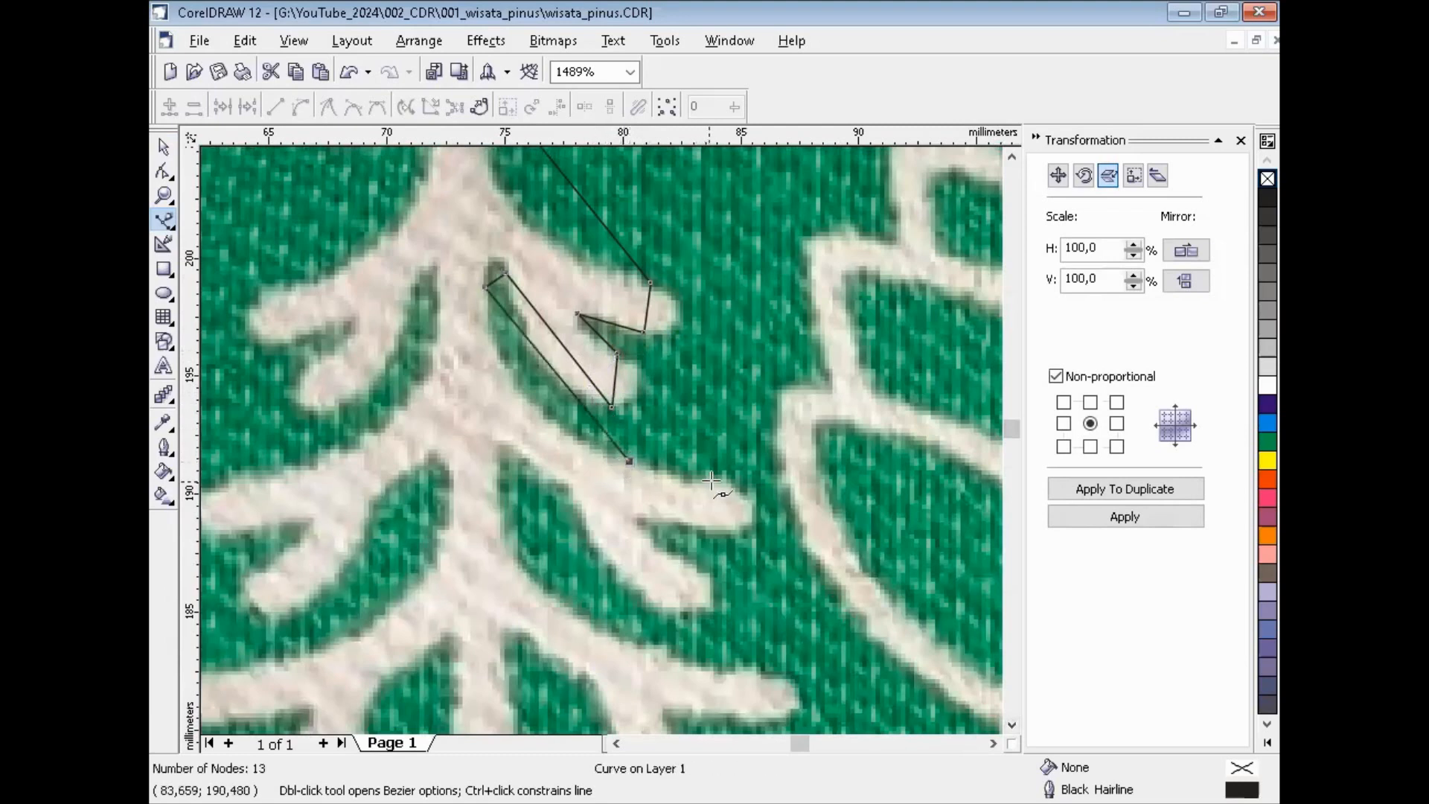
{"action": "left_click", "coordinate": [715, 481]}
{"action": "left_click", "coordinate": [725, 528]}
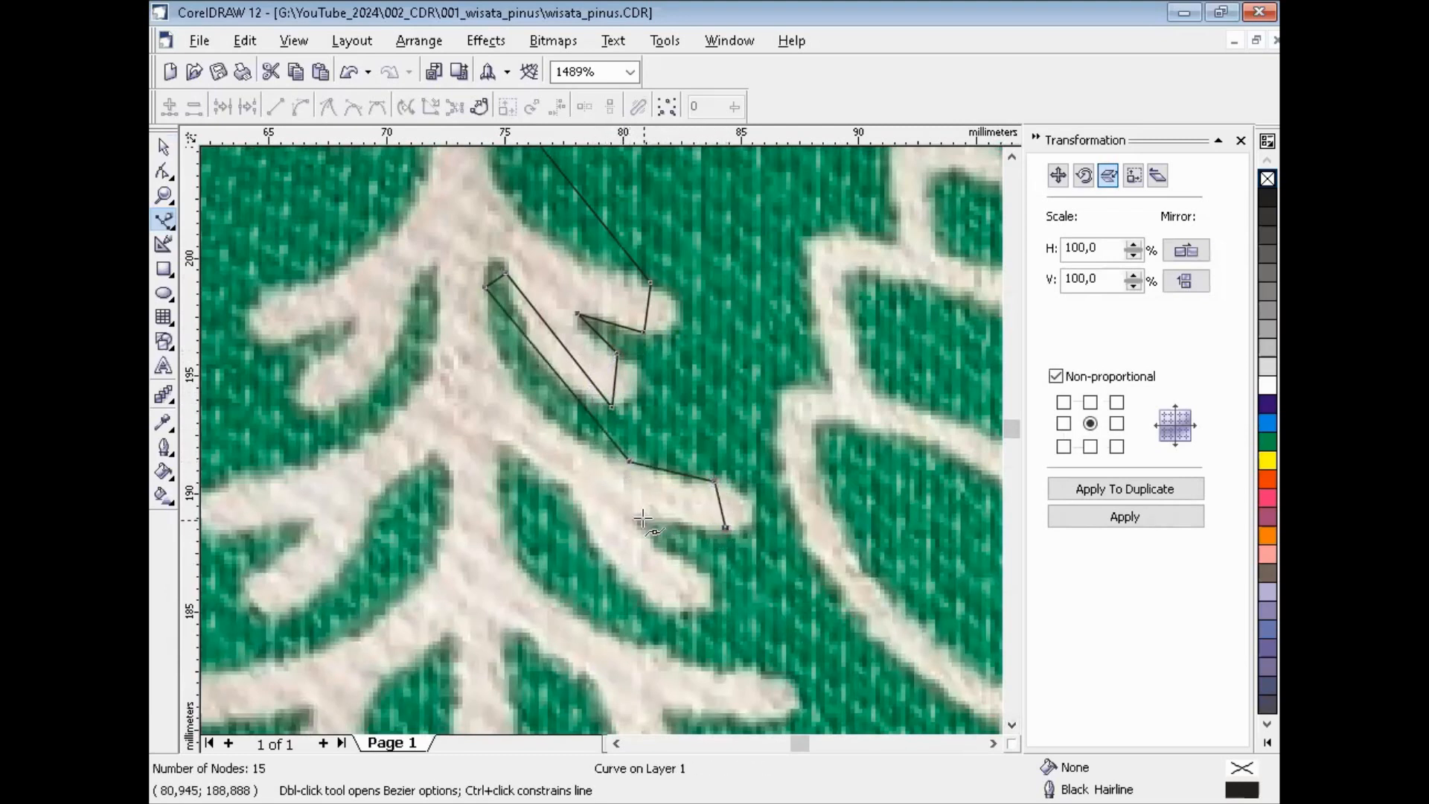
{"action": "left_click", "coordinate": [629, 513]}
{"action": "left_click", "coordinate": [698, 564]}
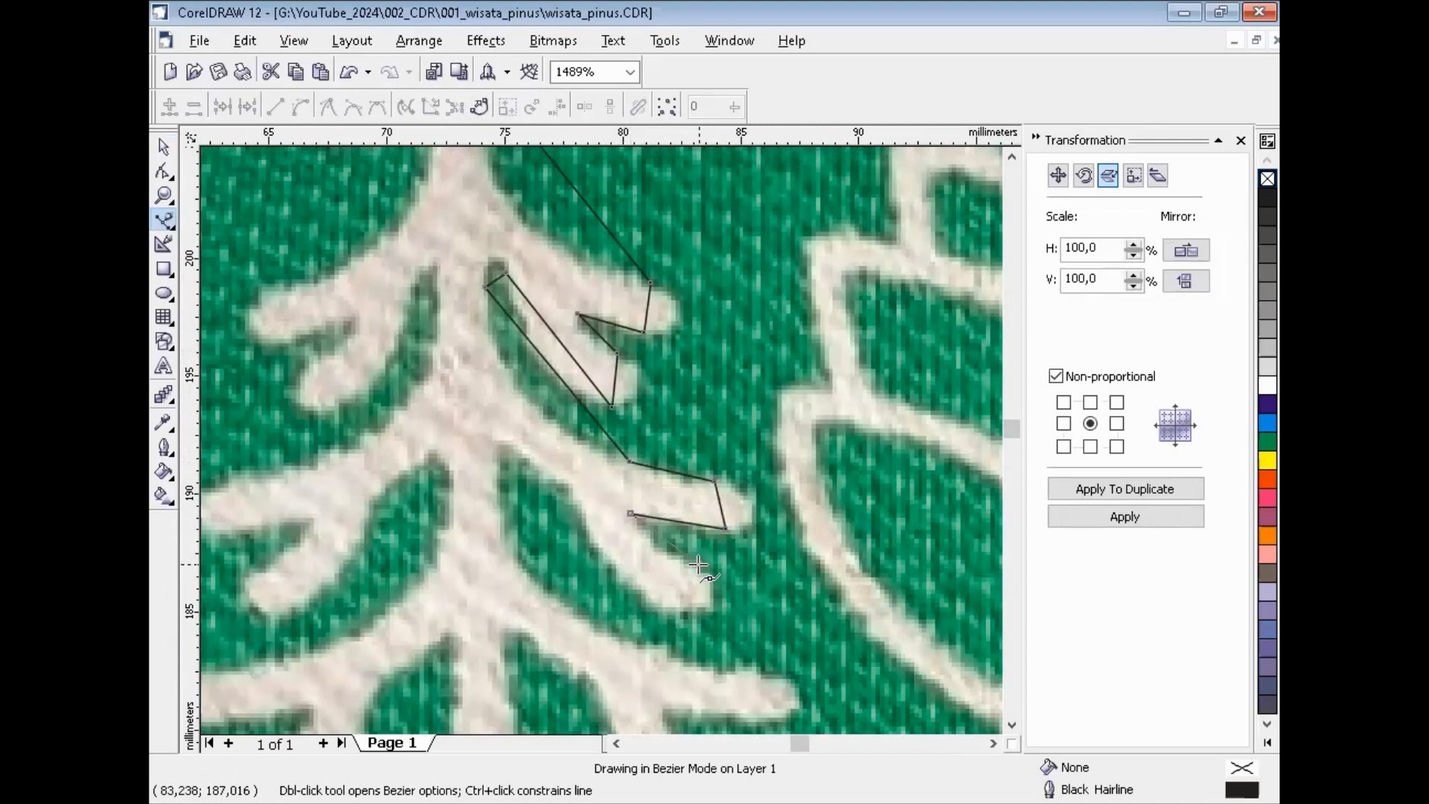
{"action": "left_click", "coordinate": [677, 608]}
{"action": "left_click", "coordinate": [571, 489]}
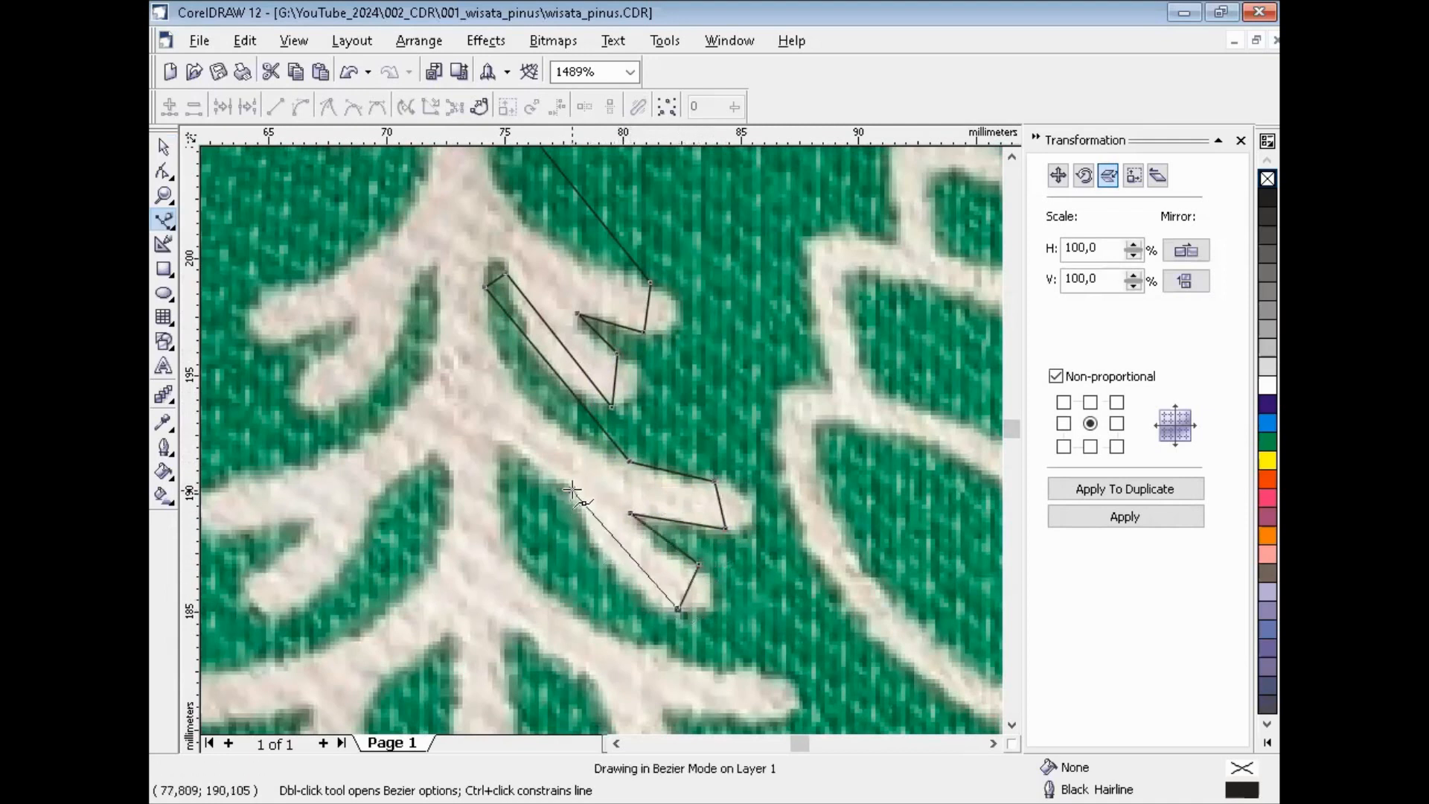
{"action": "left_click", "coordinate": [491, 430]}
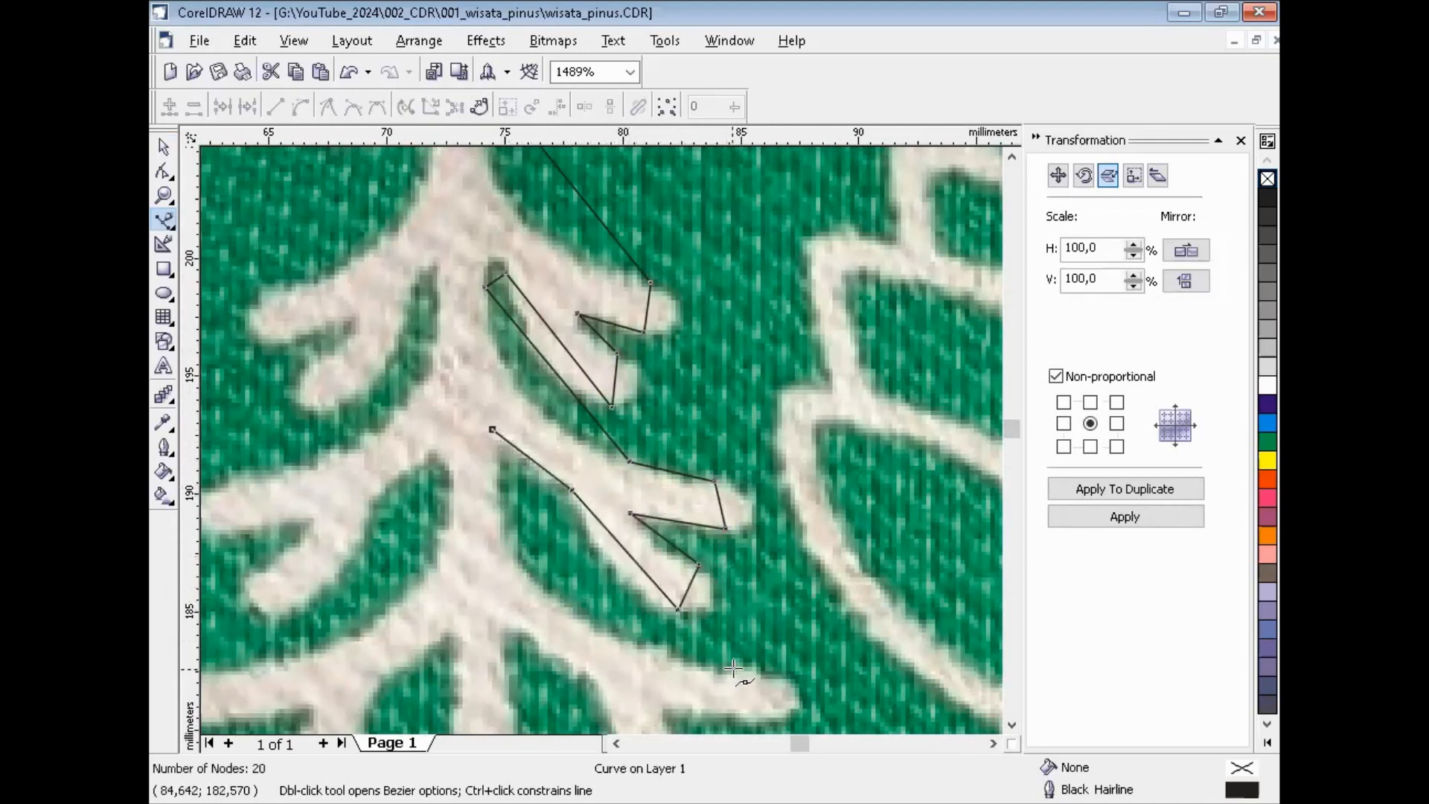
Trace the fourth-tier right branch and its lower fork with straight Bezier segments, returning to the trunk.
{"action": "left_click", "coordinate": [764, 673]}
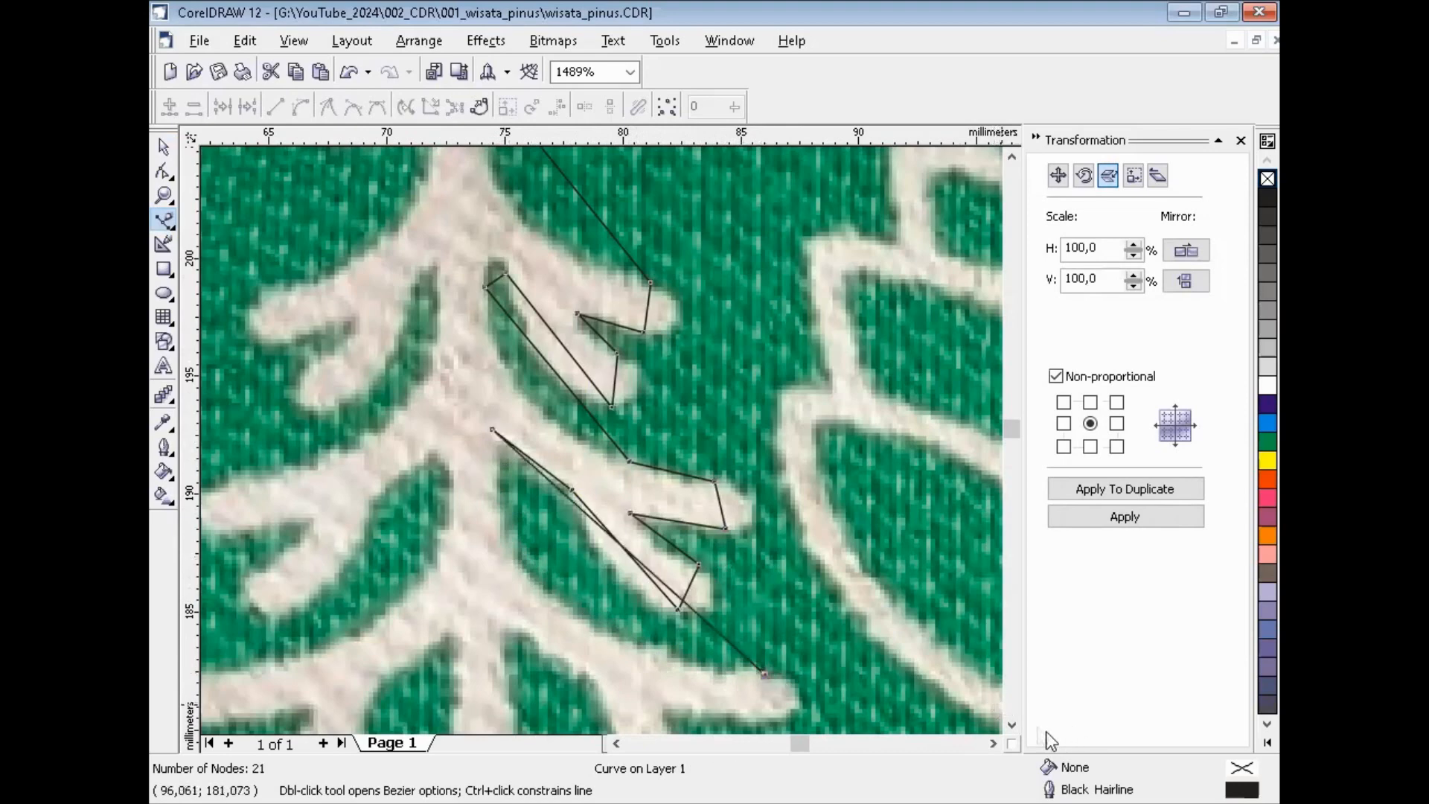
{"action": "left_click", "coordinate": [1012, 726]}
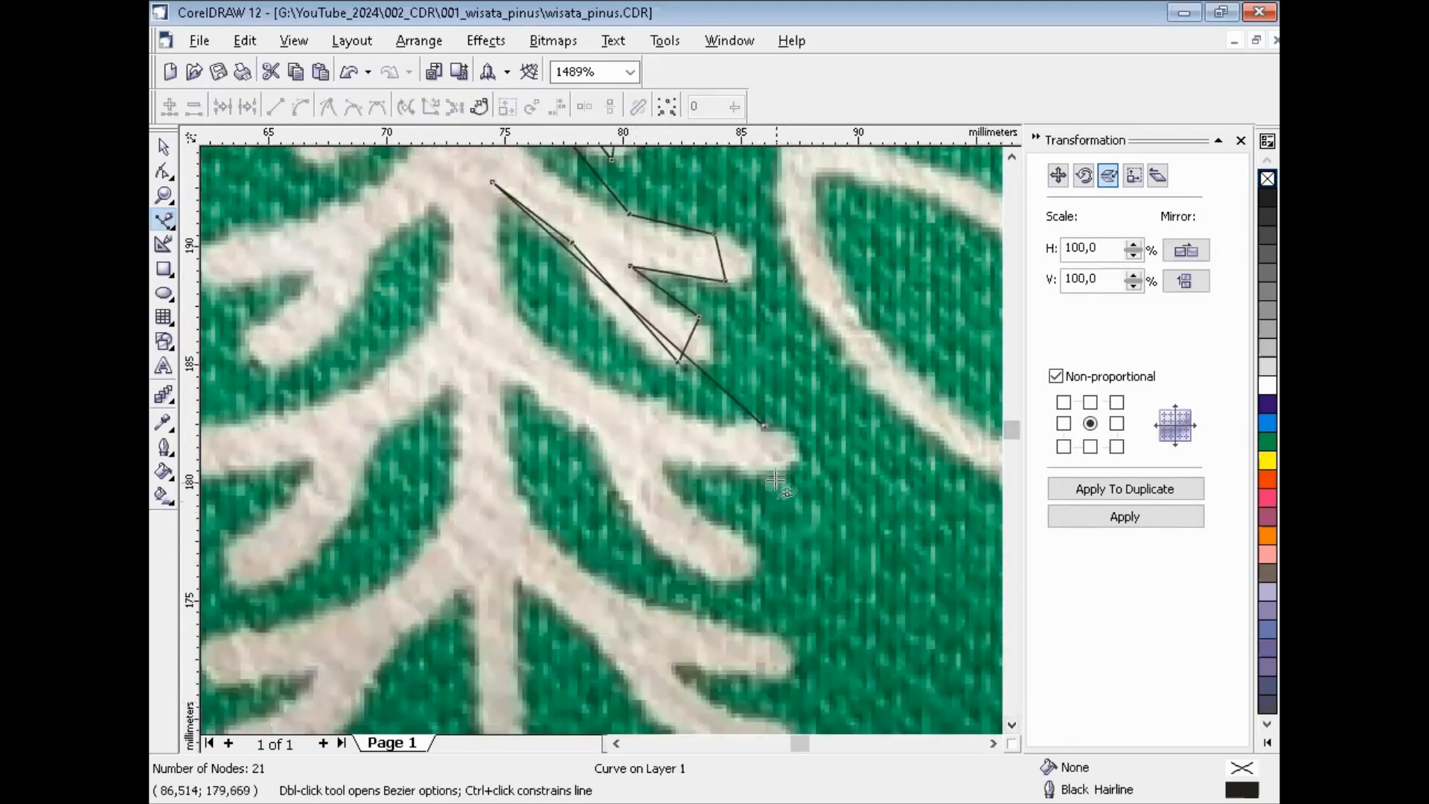
{"action": "left_click", "coordinate": [765, 473]}
{"action": "left_click", "coordinate": [654, 459]}
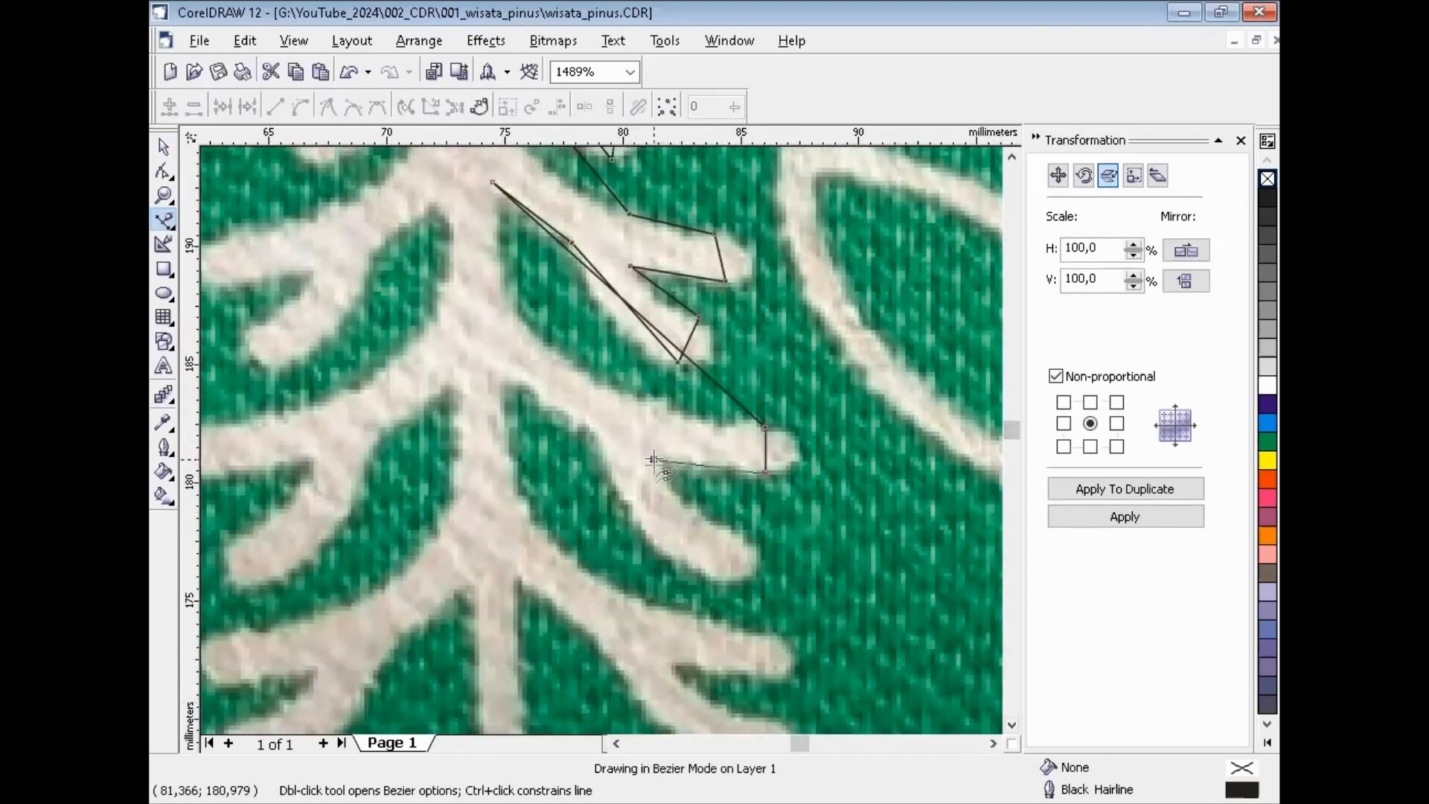
{"action": "left_click", "coordinate": [735, 537]}
{"action": "left_click", "coordinate": [715, 578]}
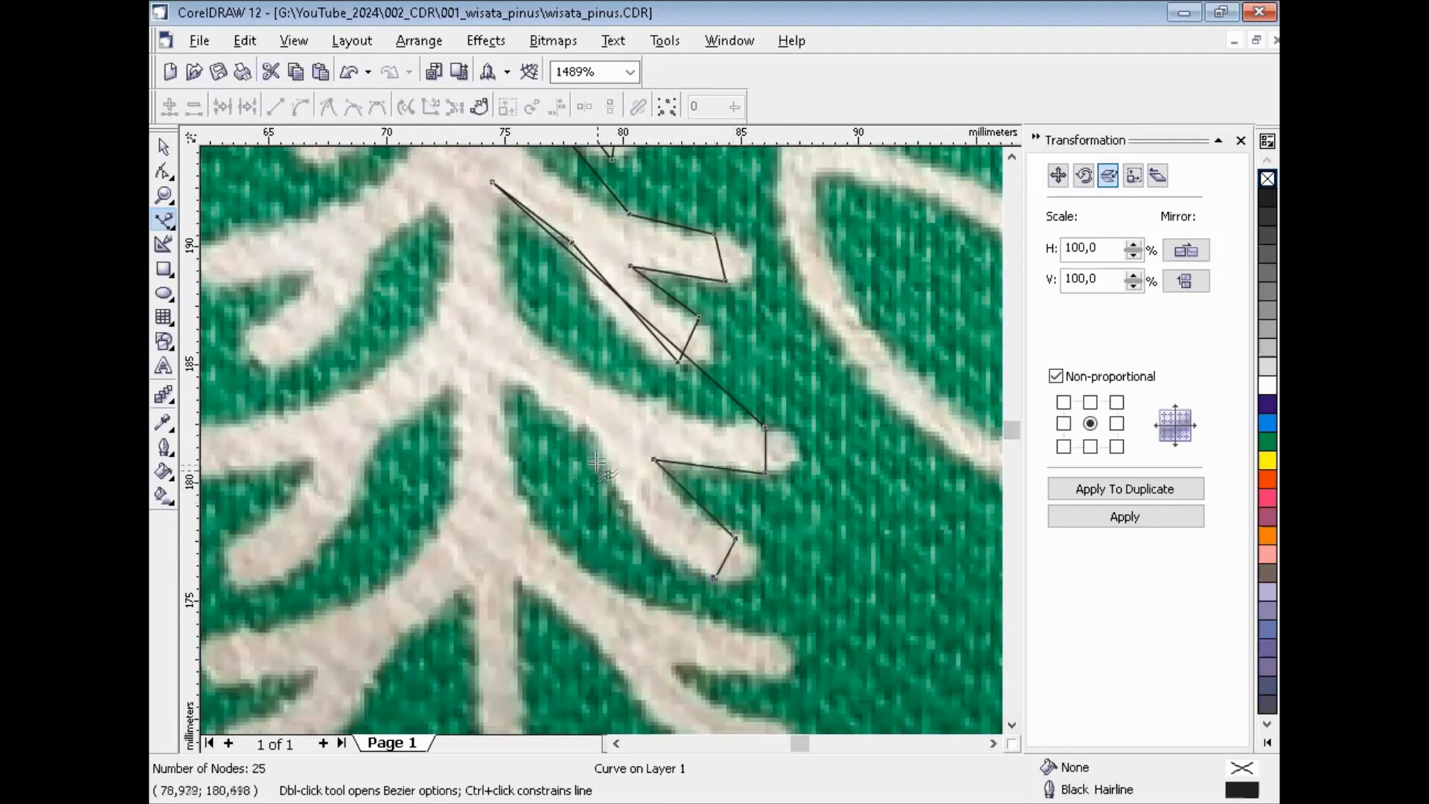
{"action": "left_click", "coordinate": [595, 438]}
{"action": "left_click", "coordinate": [503, 365]}
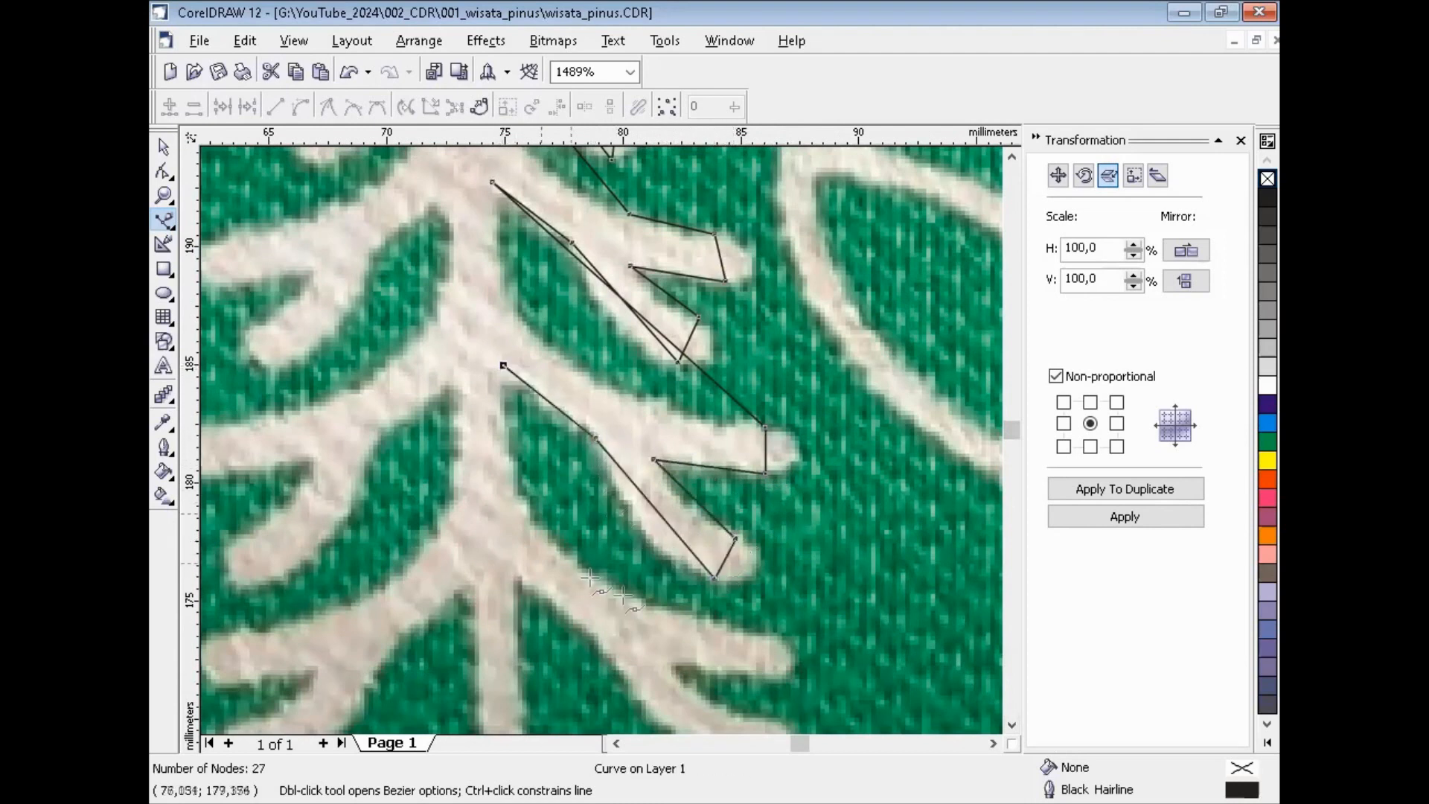
Trace both prongs of the tree's lowest right branch with straight Bezier segments, back to the trunk.
{"action": "left_click", "coordinate": [752, 633]}
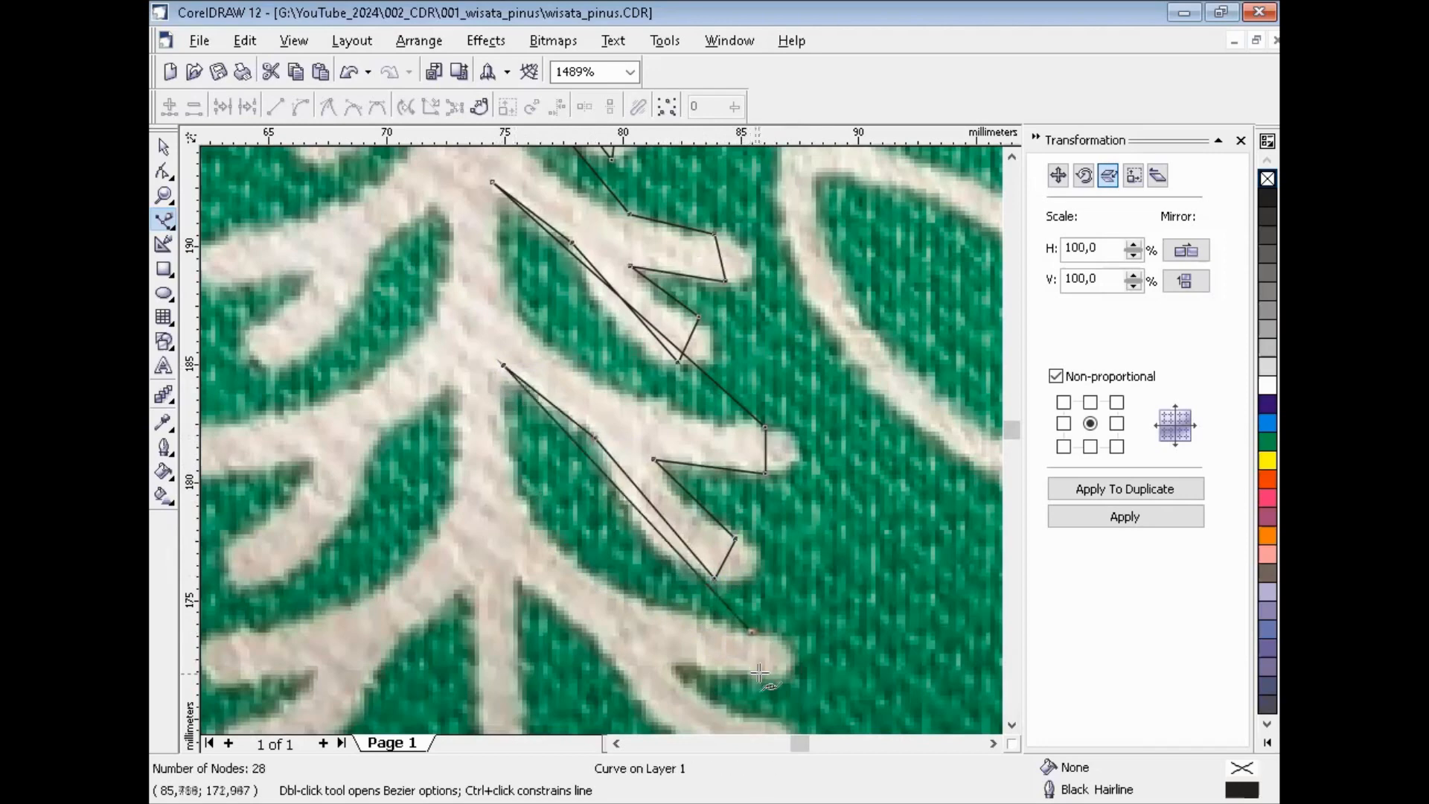
{"action": "left_click", "coordinate": [759, 672]}
{"action": "left_click", "coordinate": [672, 663]}
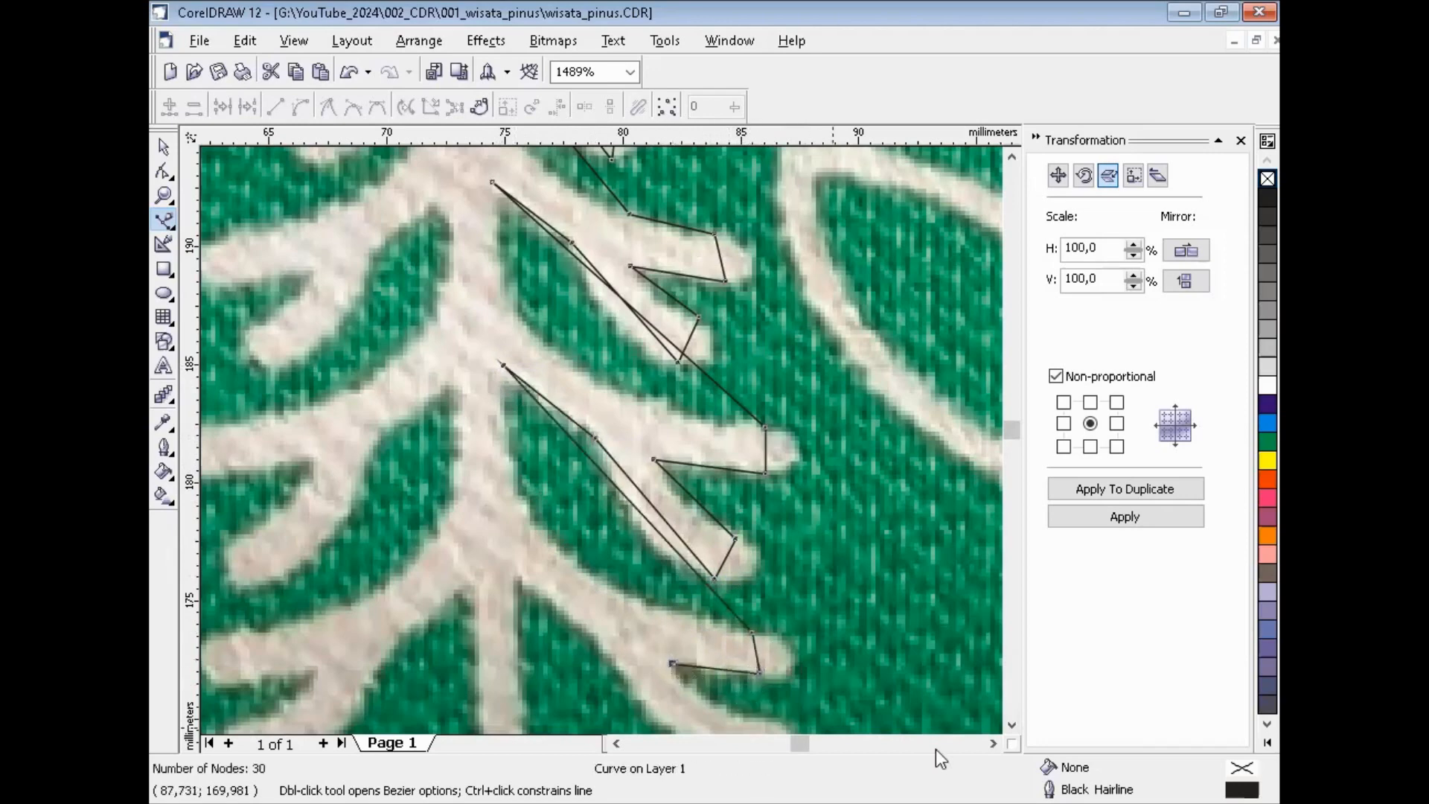
{"action": "left_click", "coordinate": [1009, 724]}
{"action": "left_click", "coordinate": [1009, 724]}
{"action": "left_click", "coordinate": [1009, 724]}
{"action": "left_click", "coordinate": [1009, 724]}
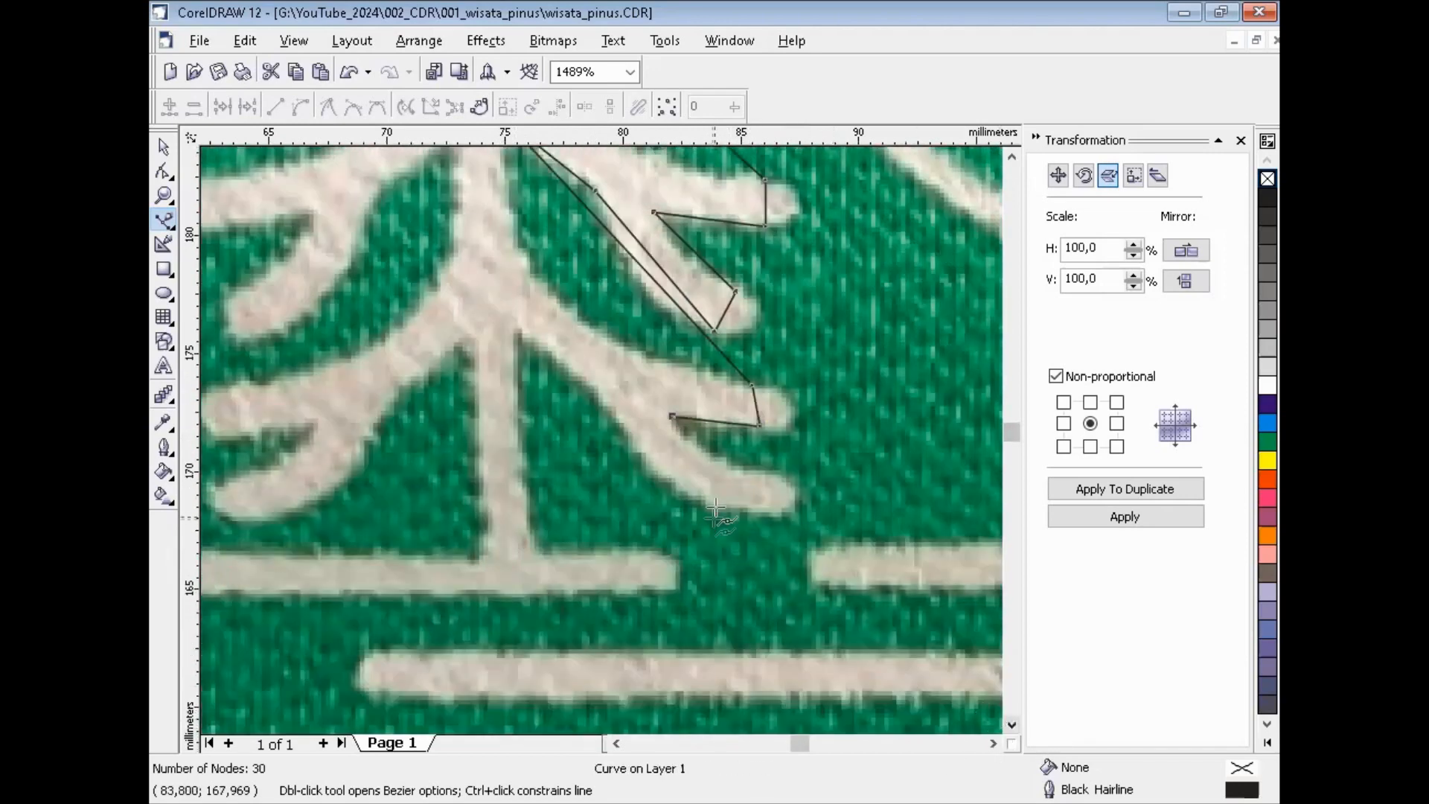
{"action": "left_click", "coordinate": [765, 472]}
{"action": "left_click", "coordinate": [776, 515]}
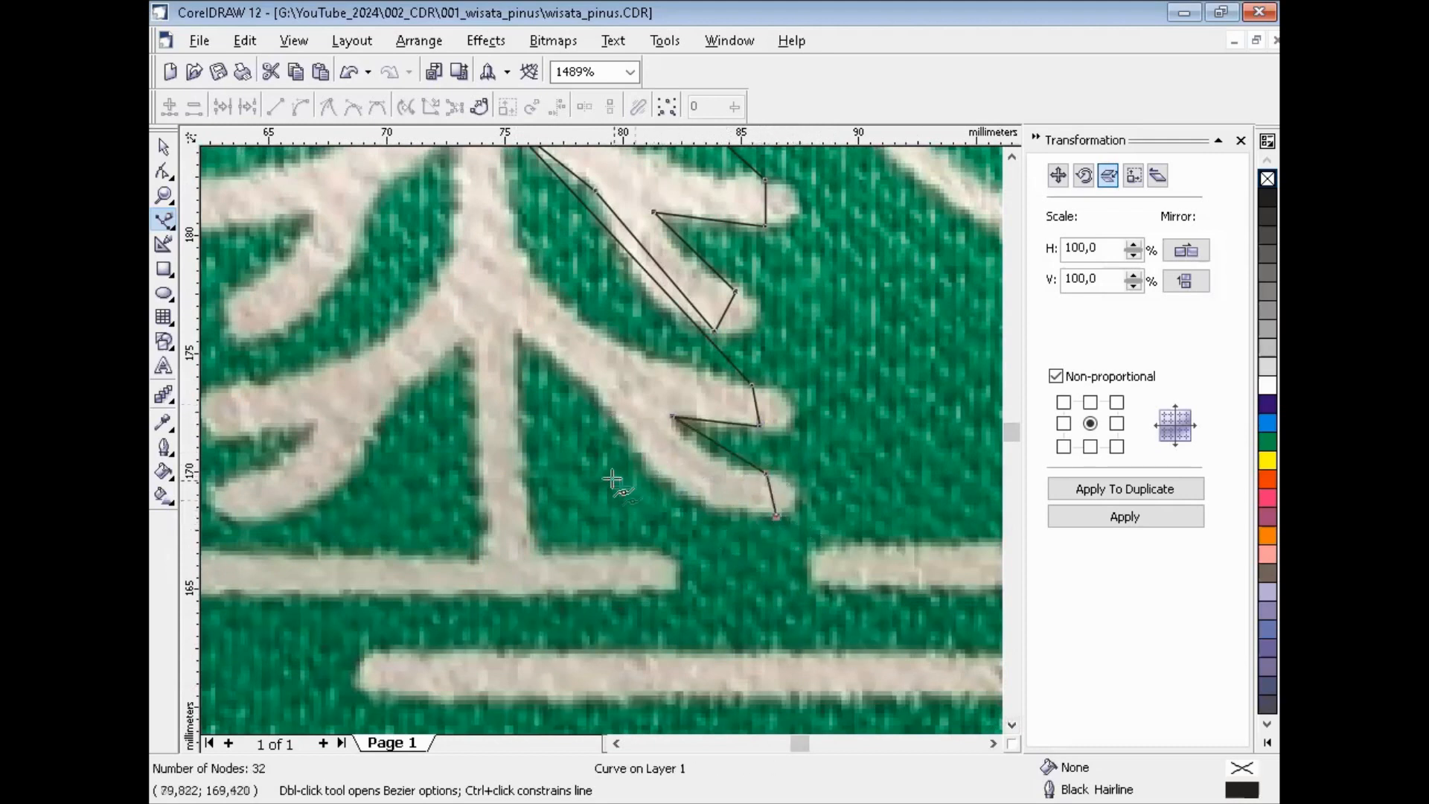
{"action": "left_click", "coordinate": [611, 409]}
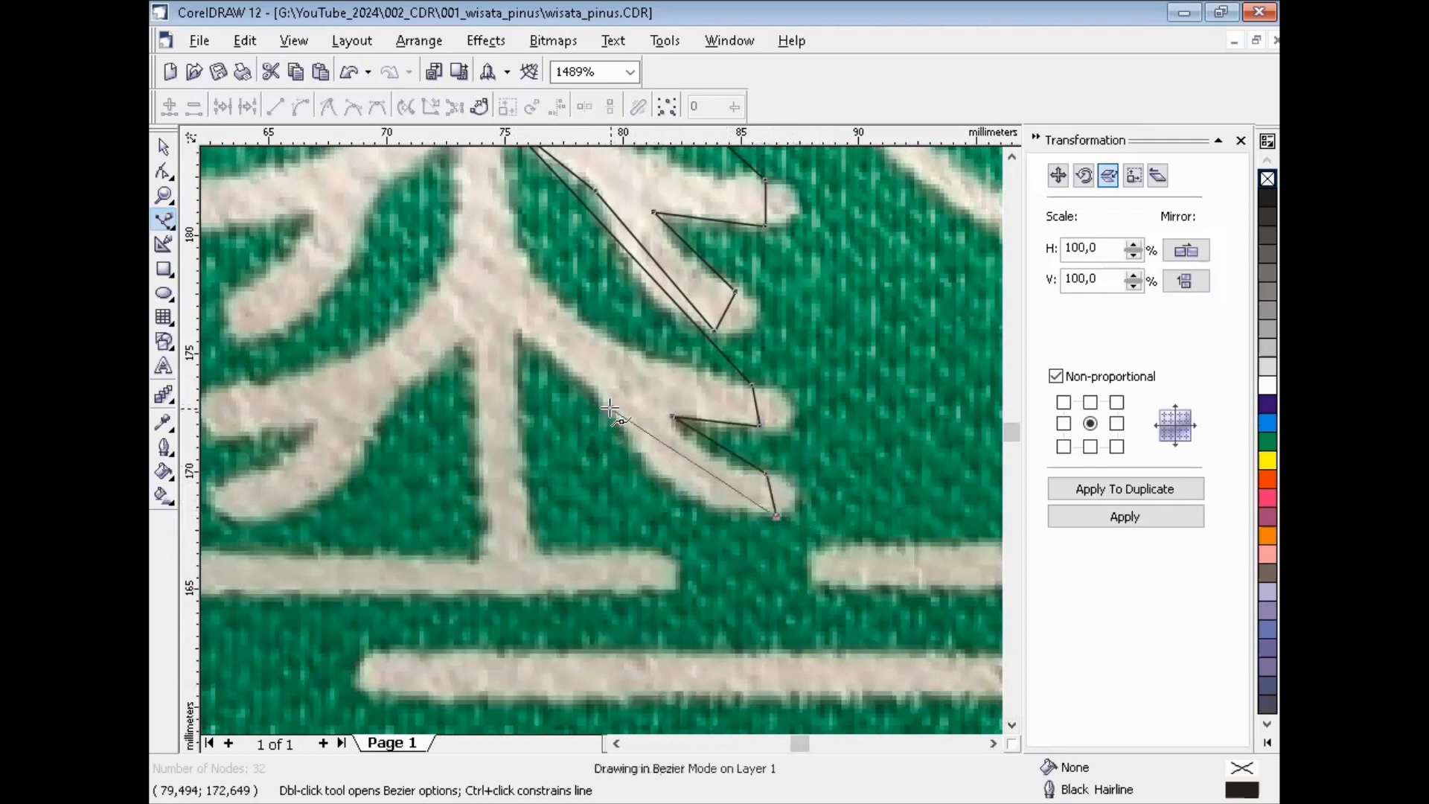
{"action": "left_click", "coordinate": [514, 328]}
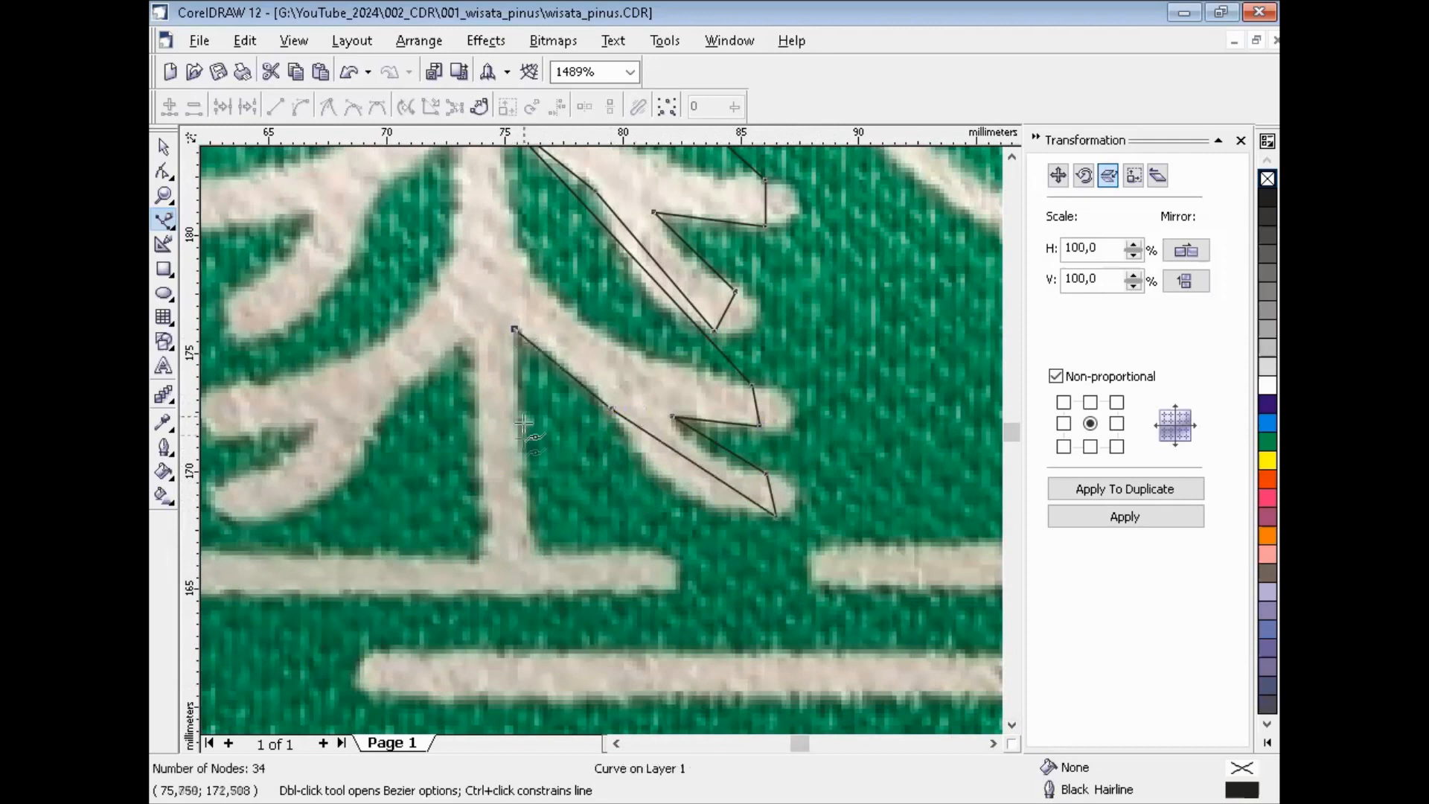
Trace down the trunk's right edge and around the right end of the ground line, finishing on its lower edge below the trunk.
{"action": "left_click", "coordinate": [527, 522]}
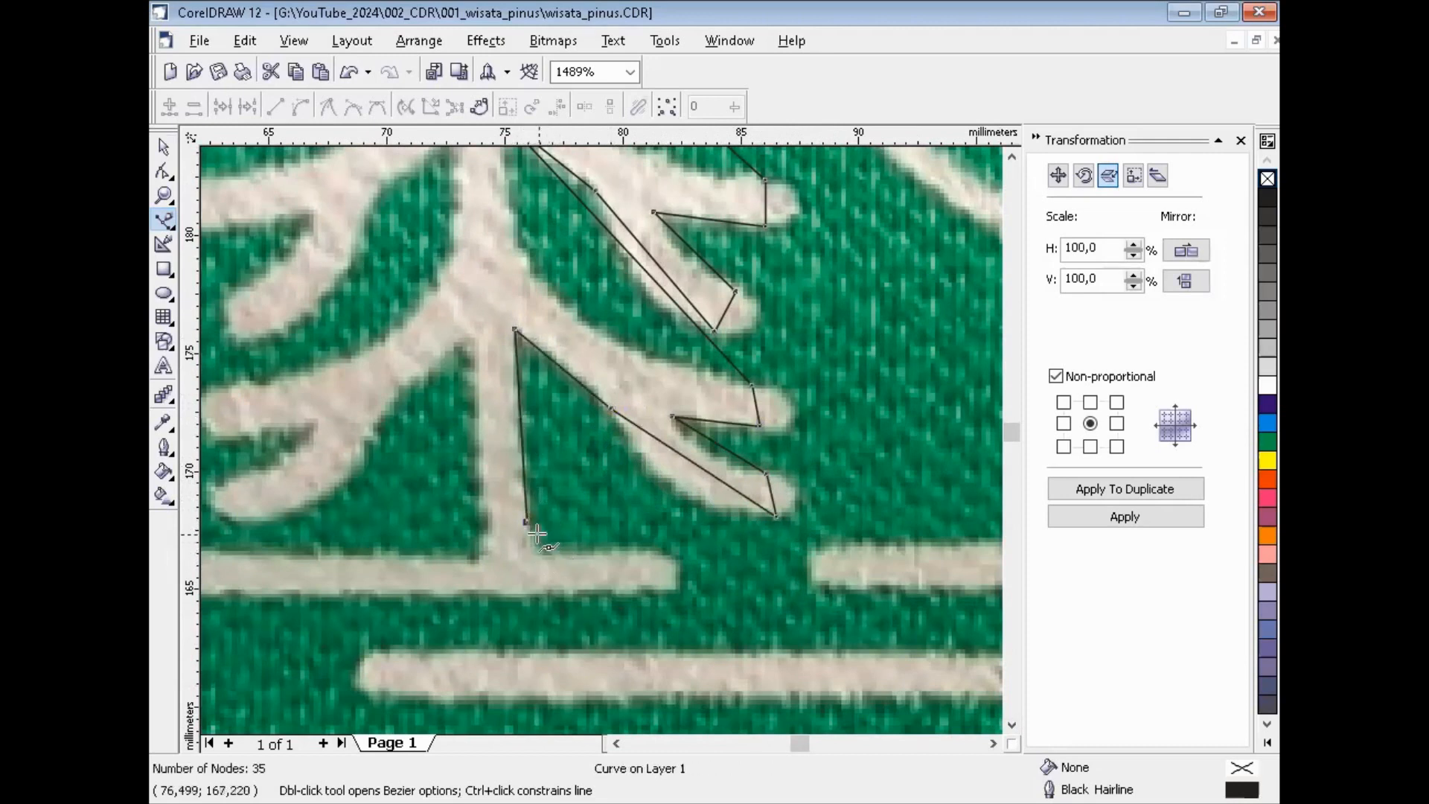
{"action": "left_click", "coordinate": [556, 550]}
{"action": "left_click", "coordinate": [646, 548]}
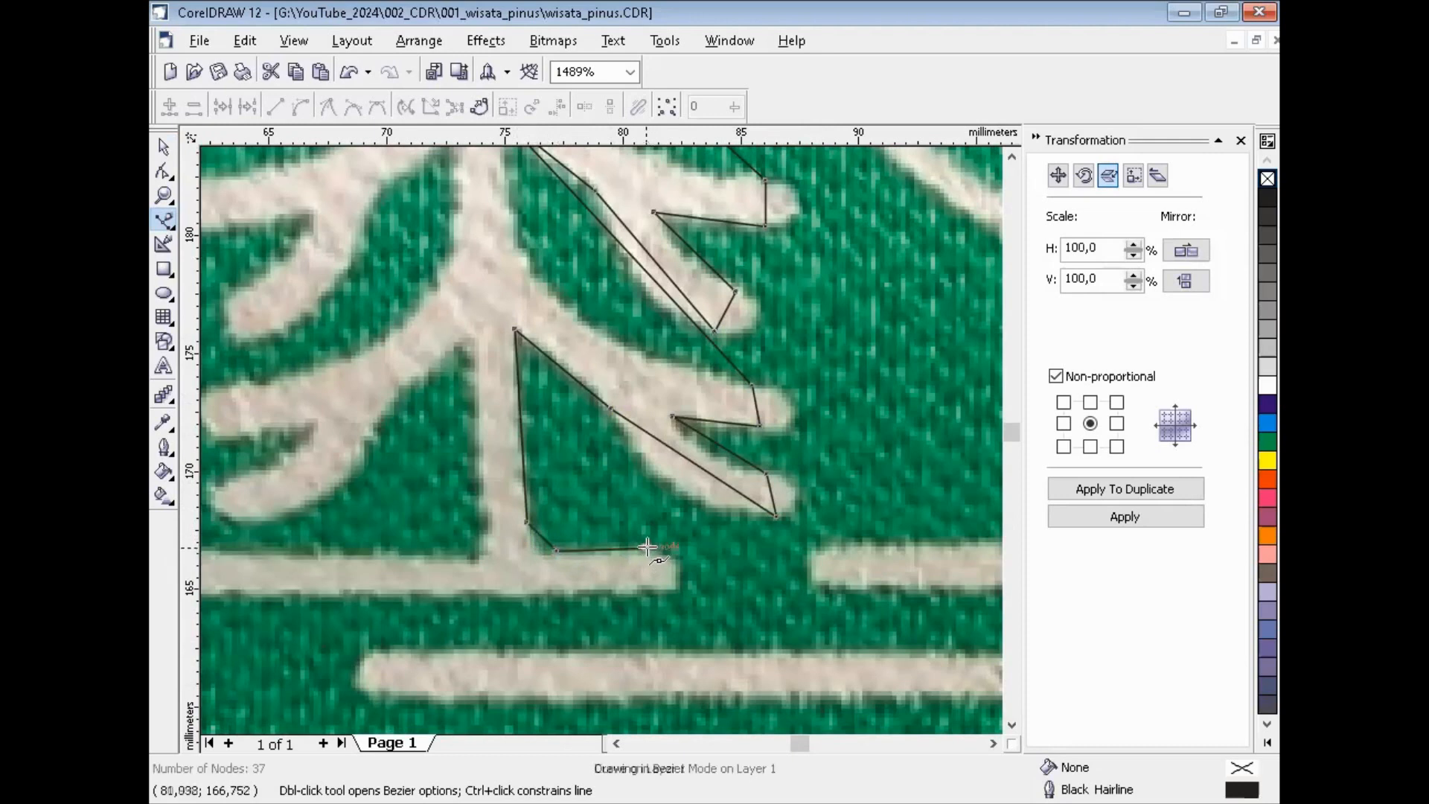
{"action": "left_click", "coordinate": [646, 589]}
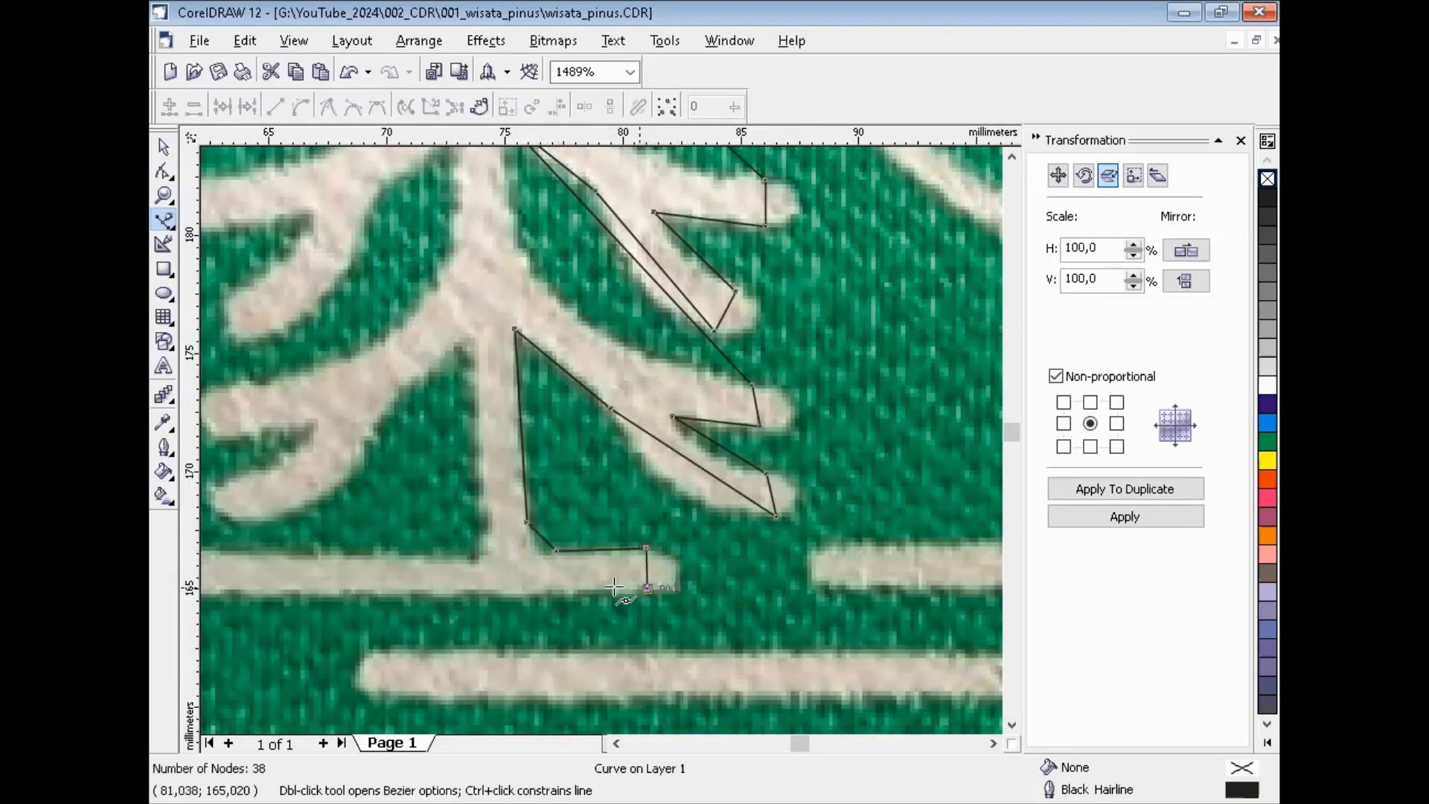
{"action": "left_click", "coordinate": [485, 592]}
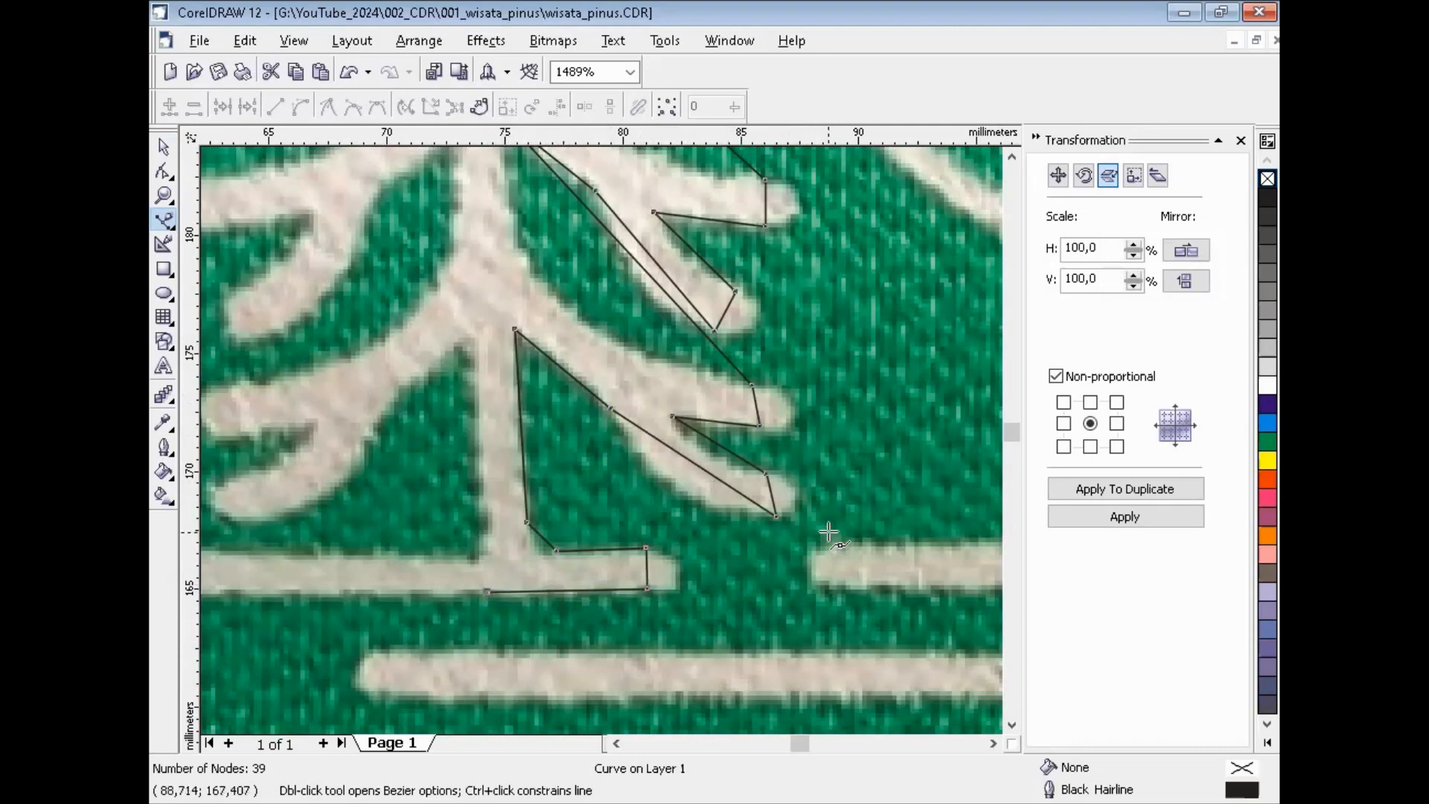
Select all nodes of the traced half-tree outline with the Shape tool and convert its straight segments to curves.
{"action": "key", "text": "F3"}
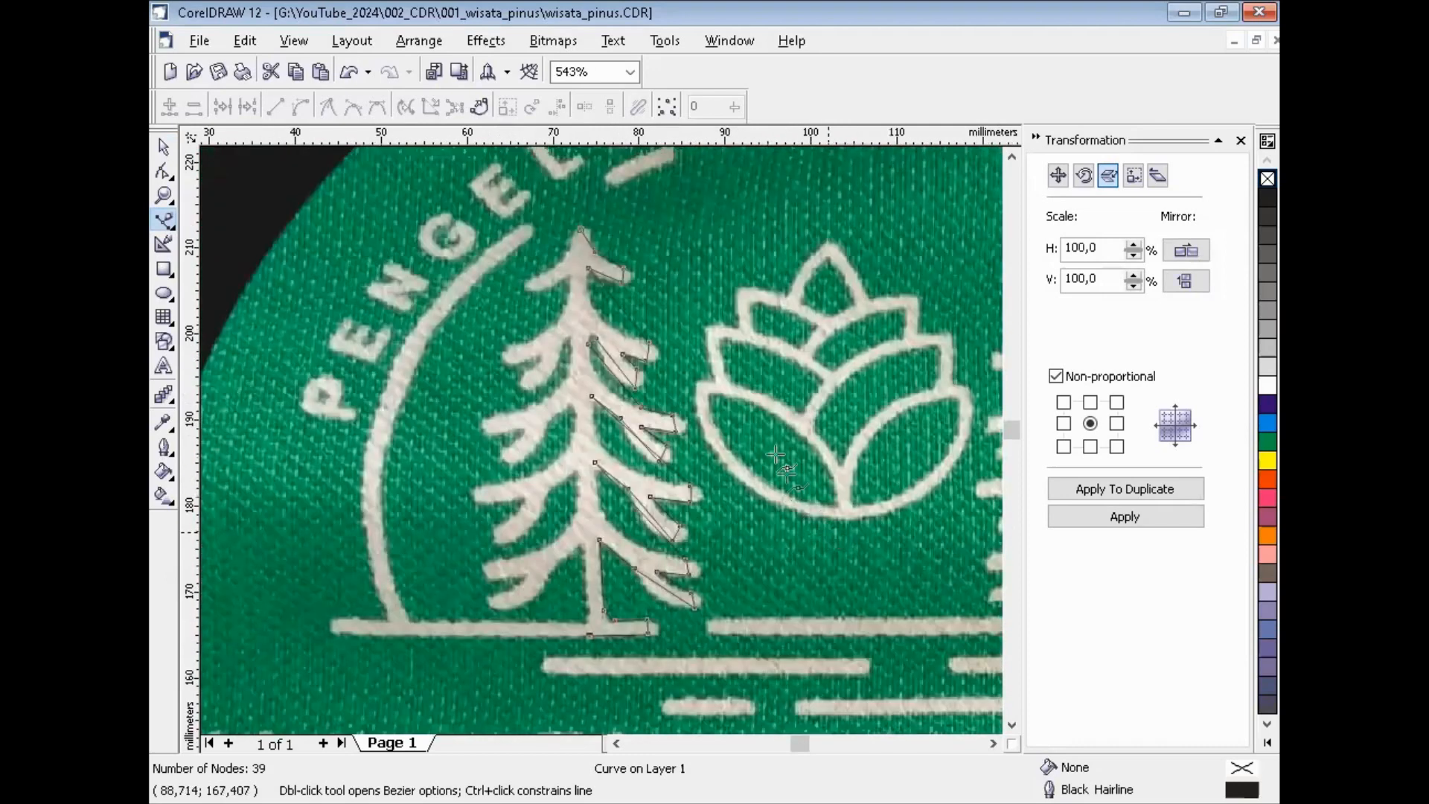
{"action": "left_click", "coordinate": [165, 173]}
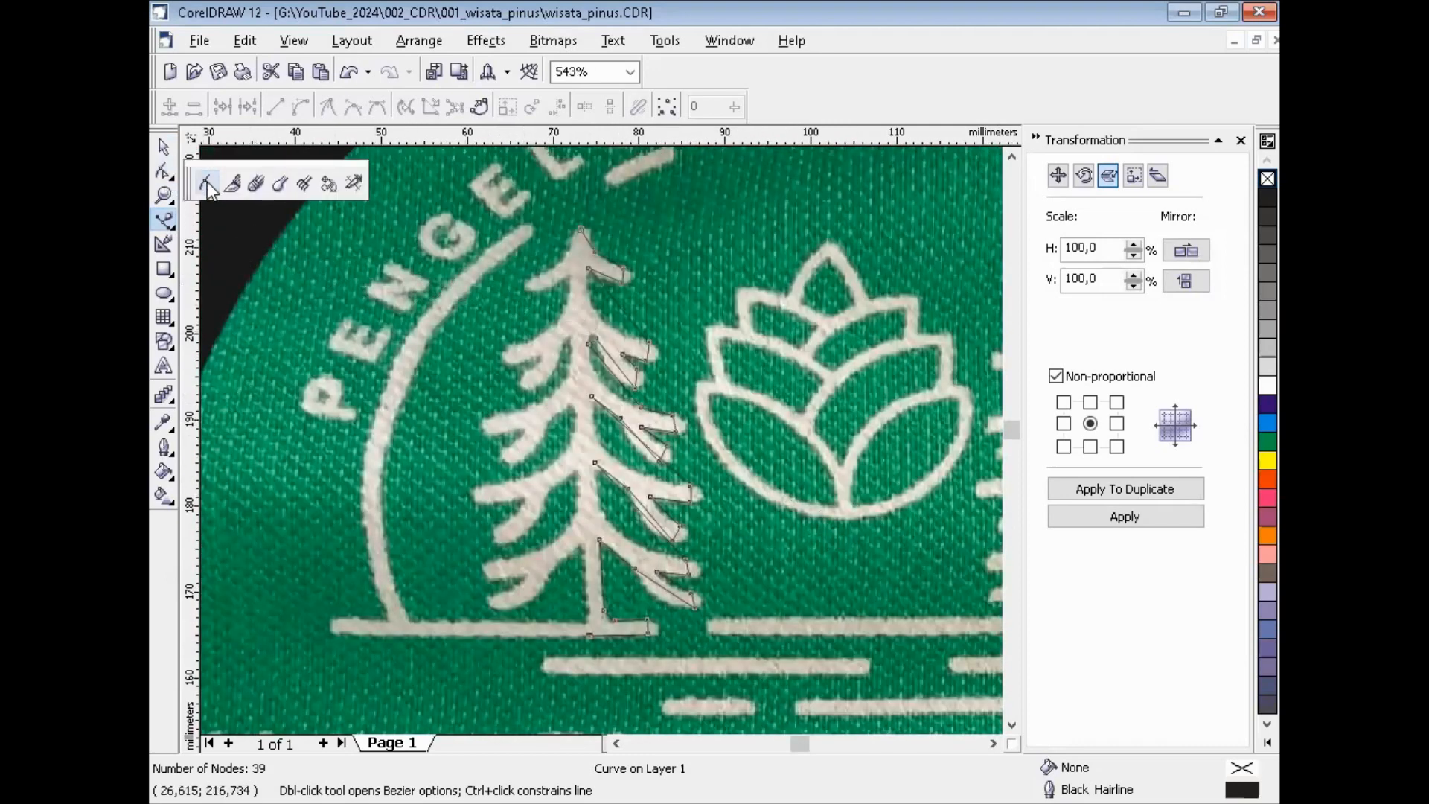
{"action": "left_click_drag", "start_coordinate": [514, 199], "coordinate": [787, 646]}
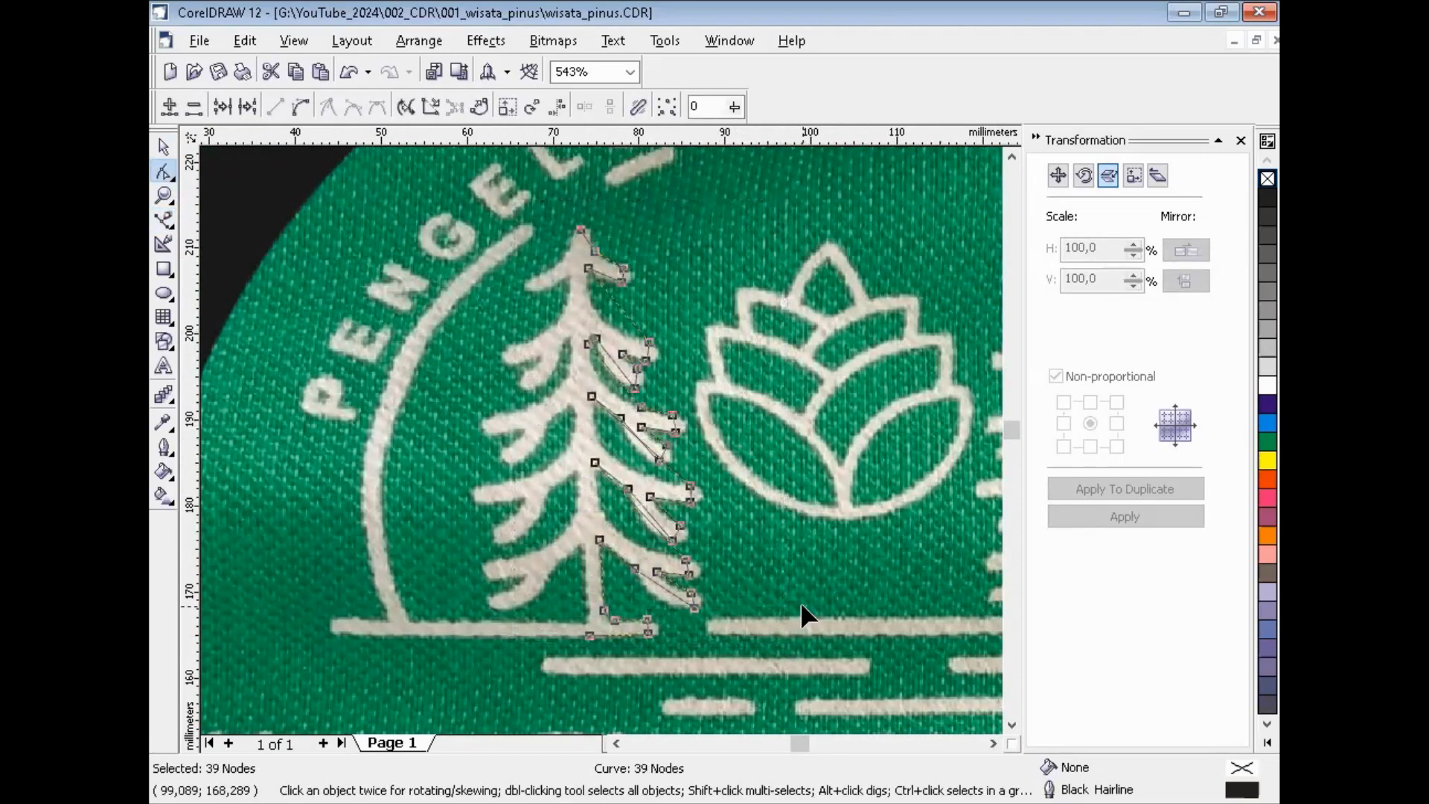
{"action": "left_click", "coordinate": [298, 110]}
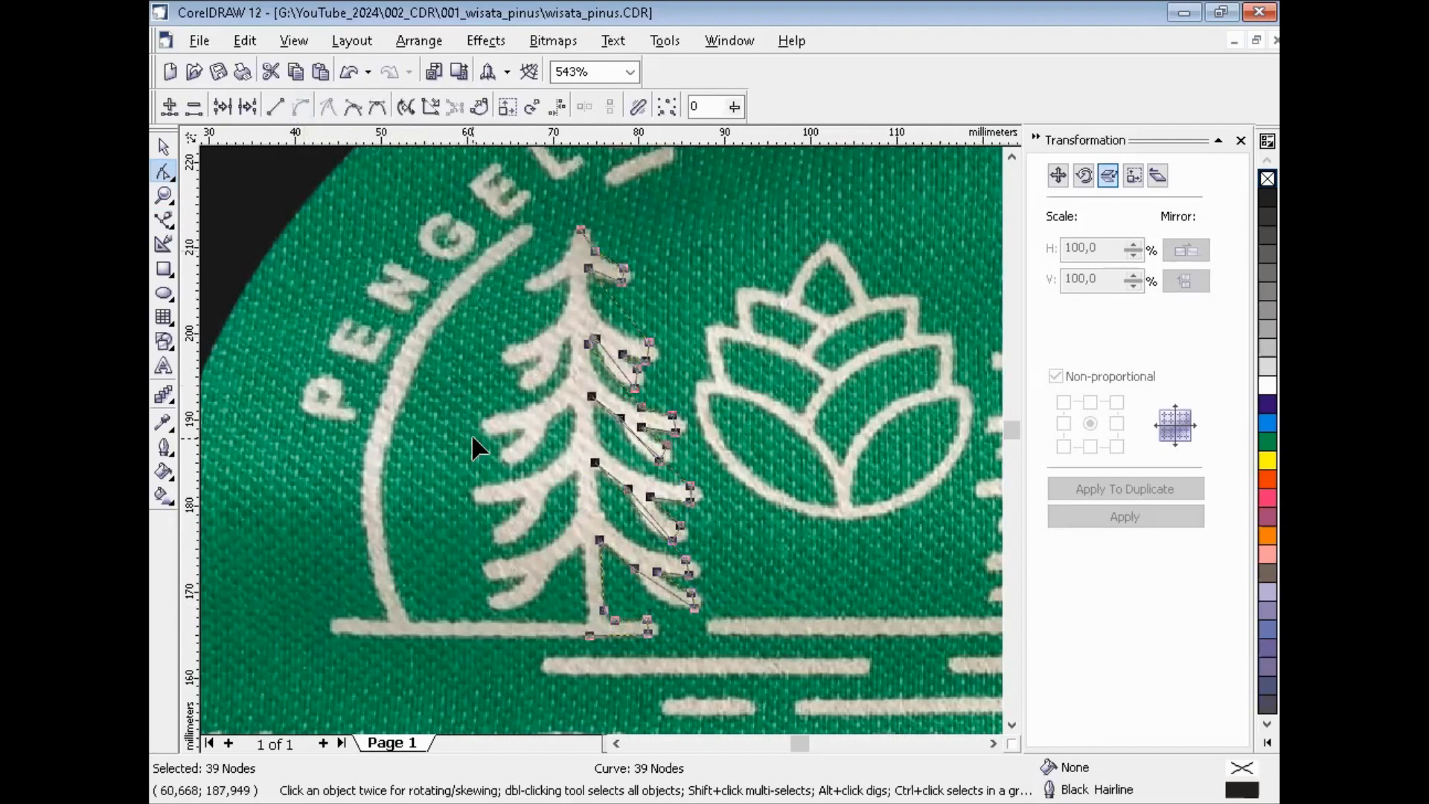
{"action": "left_click", "coordinate": [710, 351]}
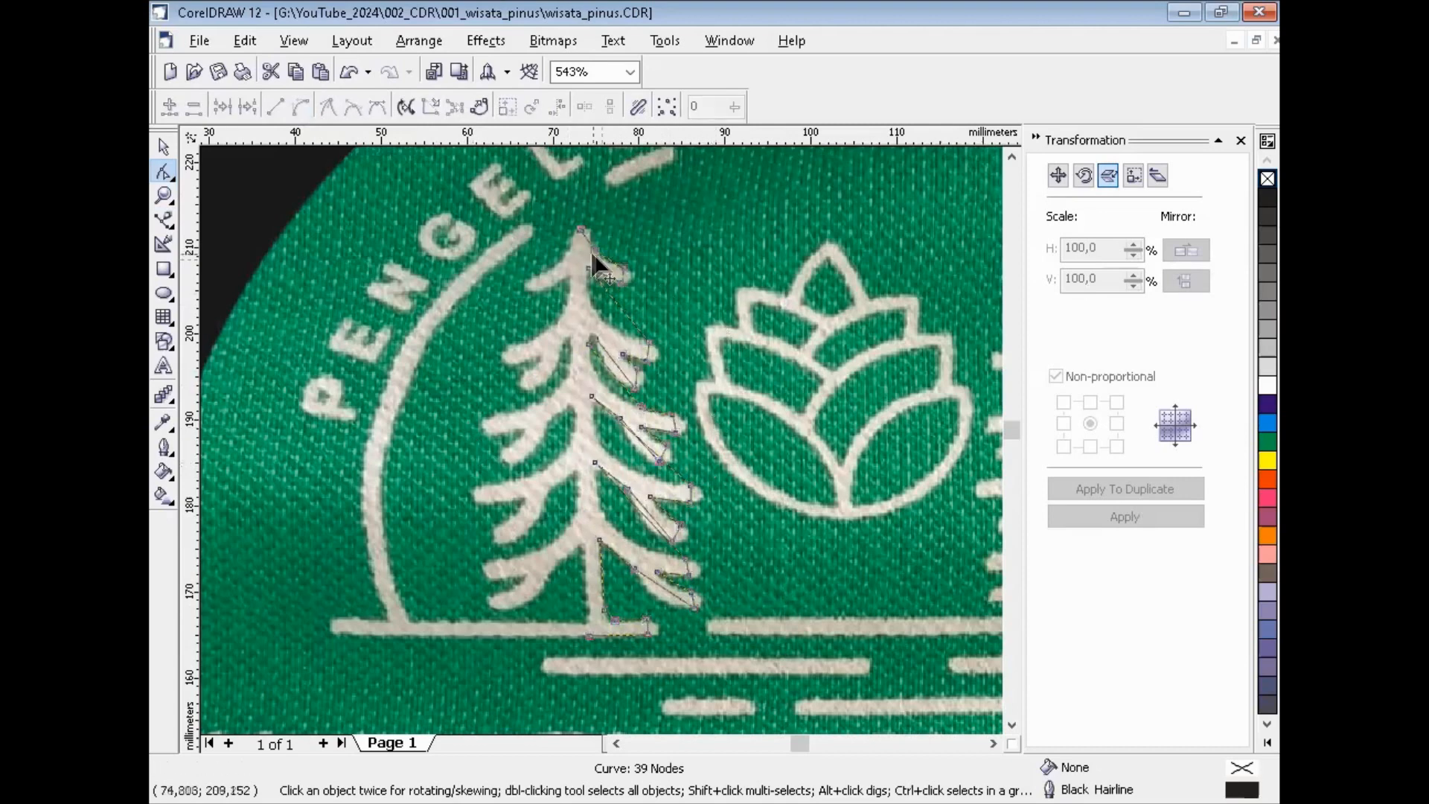
Bend the outline from the treetop down along the upper edge of the topmost right branch to match the photo.
{"action": "key", "text": "F2"}
{"action": "left_click_drag", "start_coordinate": [533, 208], "coordinate": [702, 345]}
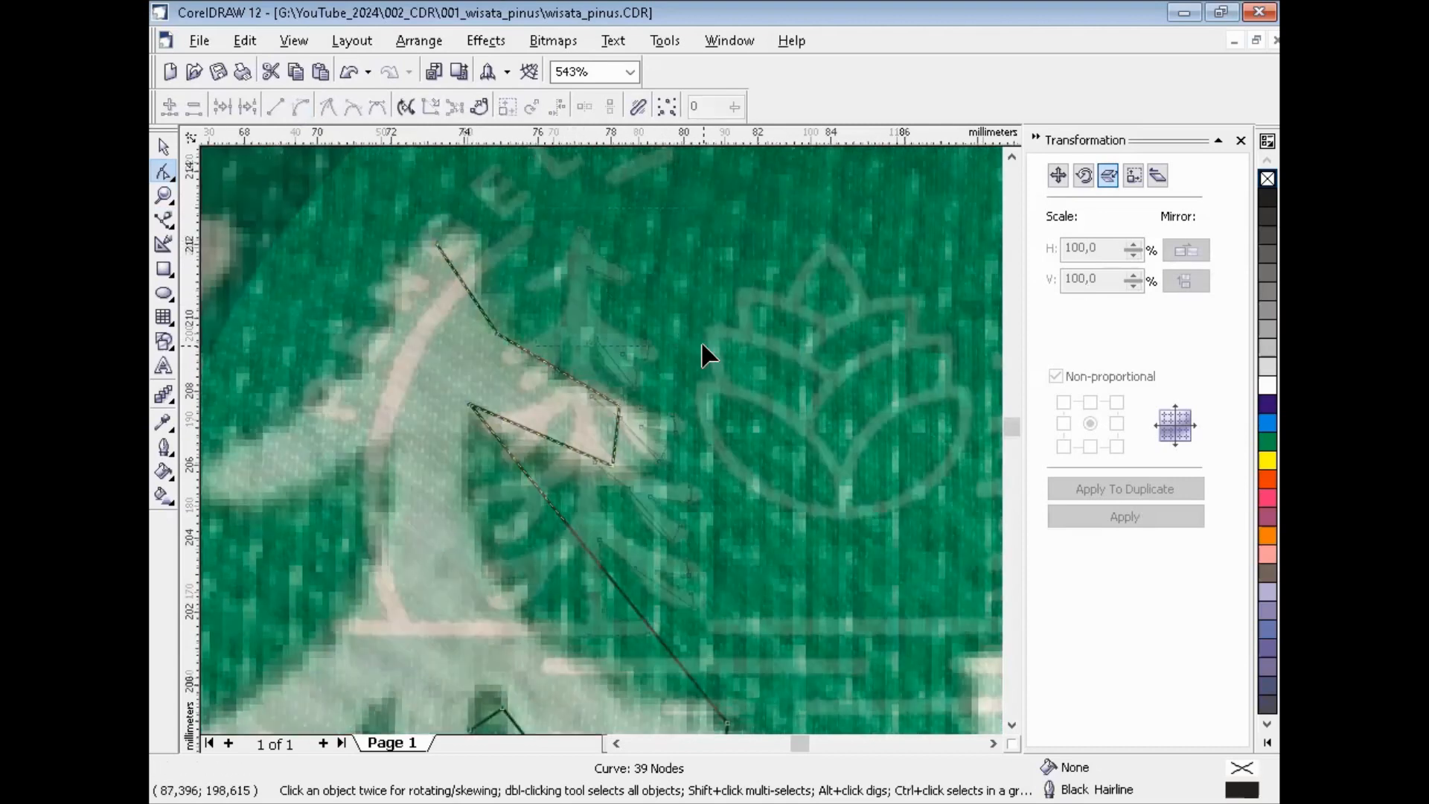
{"action": "left_click", "coordinate": [496, 334]}
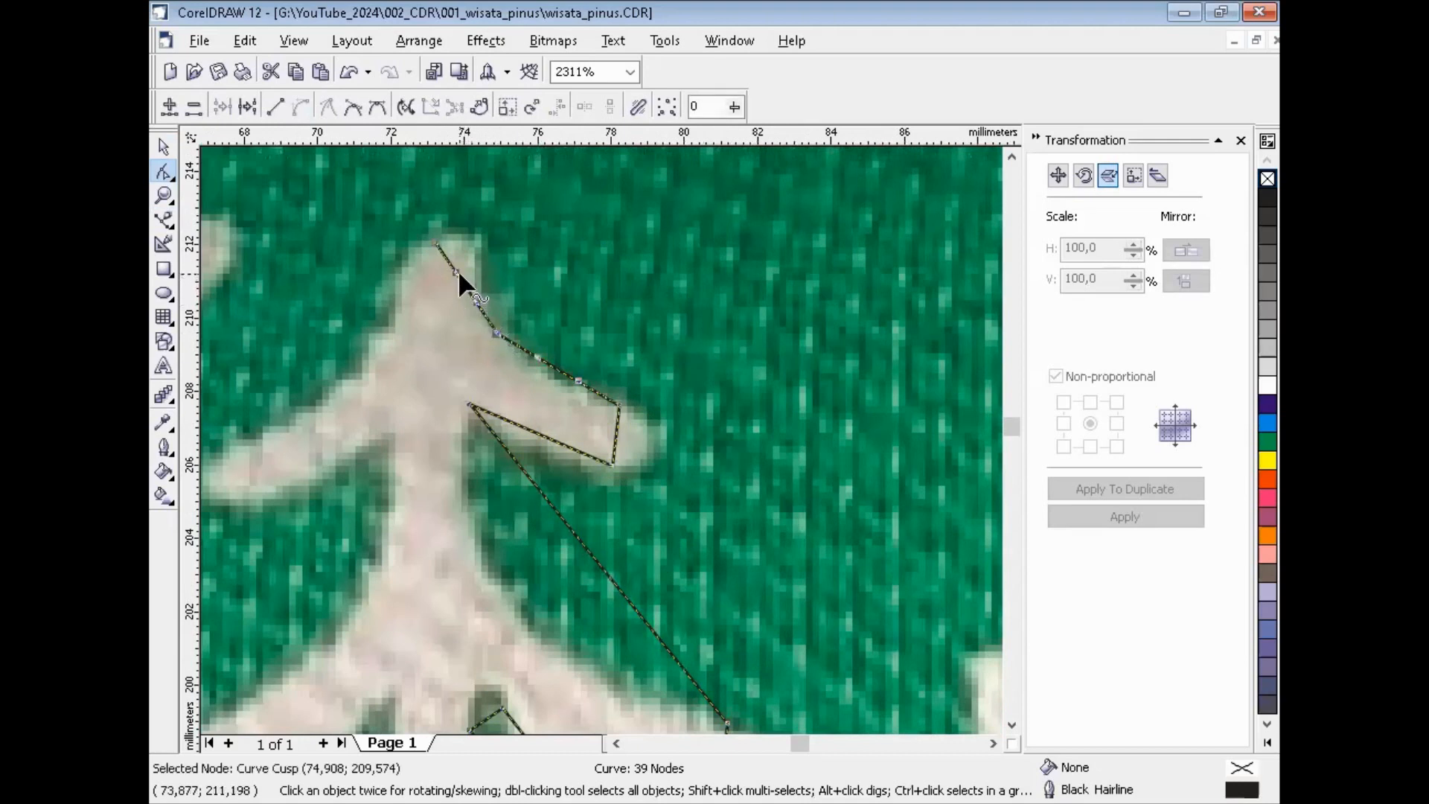
{"action": "left_click_drag", "start_coordinate": [454, 266], "coordinate": [492, 270]}
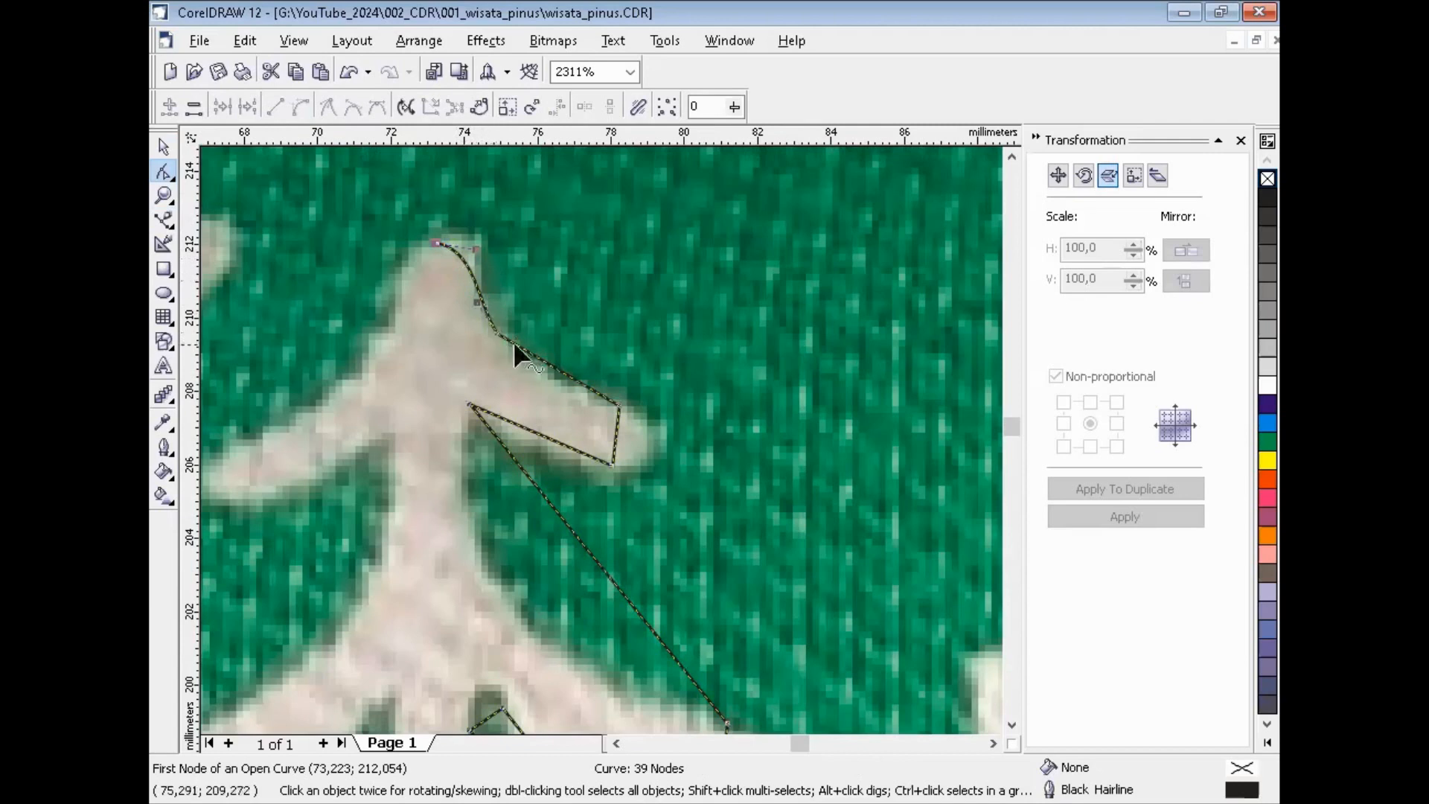
{"action": "left_click_drag", "start_coordinate": [561, 370], "coordinate": [570, 382]}
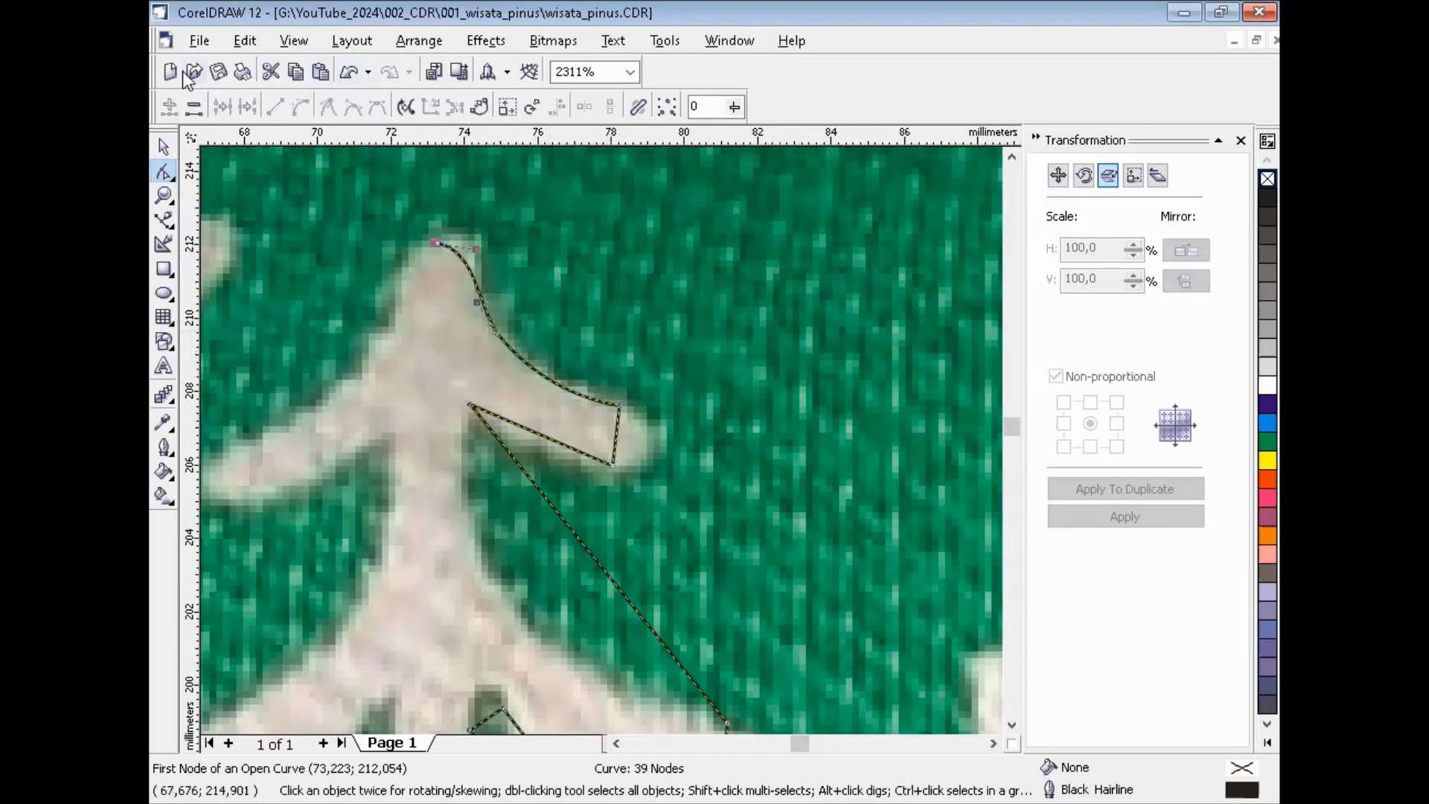
Toggle off snapping to objects and refine the curve along the topmost right branch's upper edge.
{"action": "left_click", "coordinate": [296, 42]}
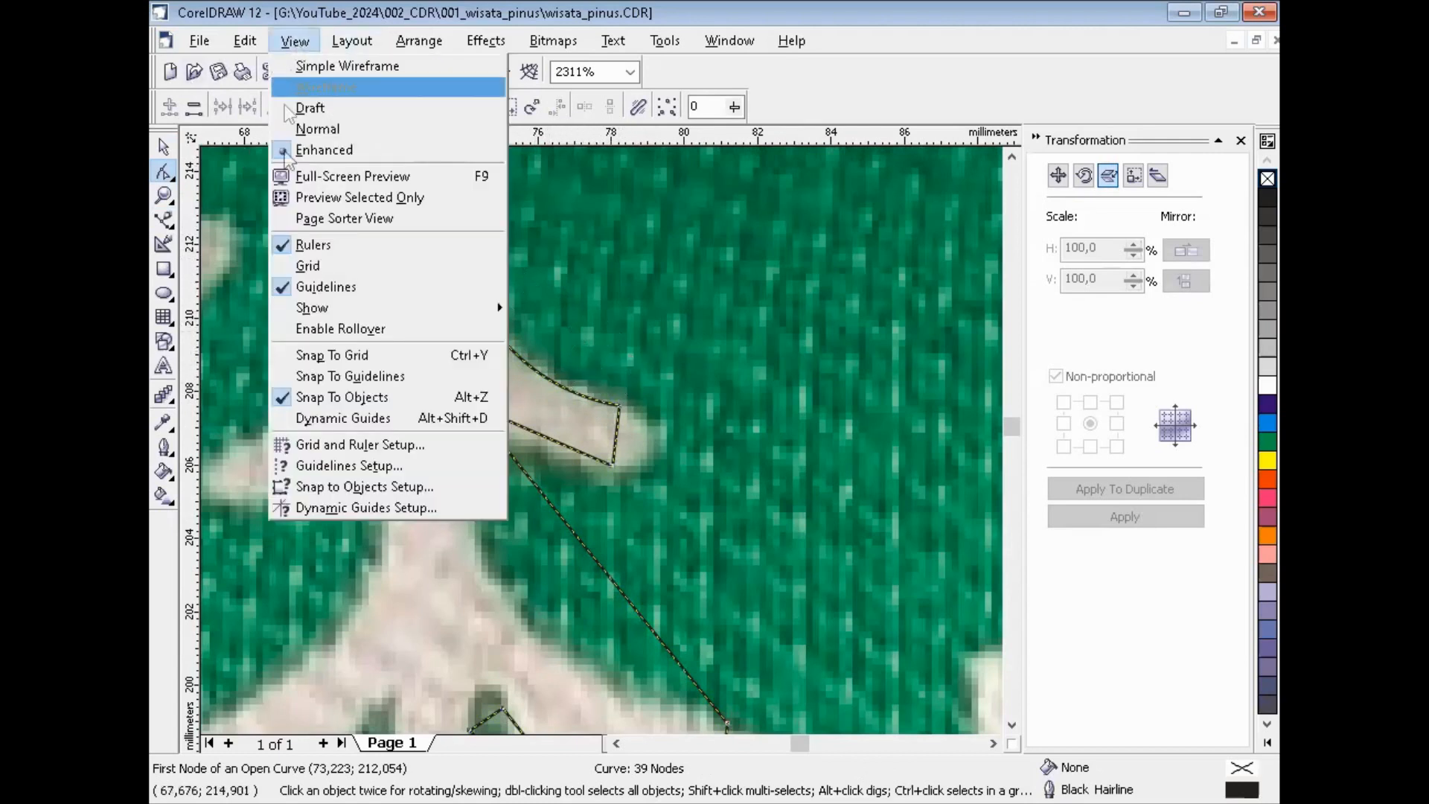
{"action": "left_click", "coordinate": [394, 399]}
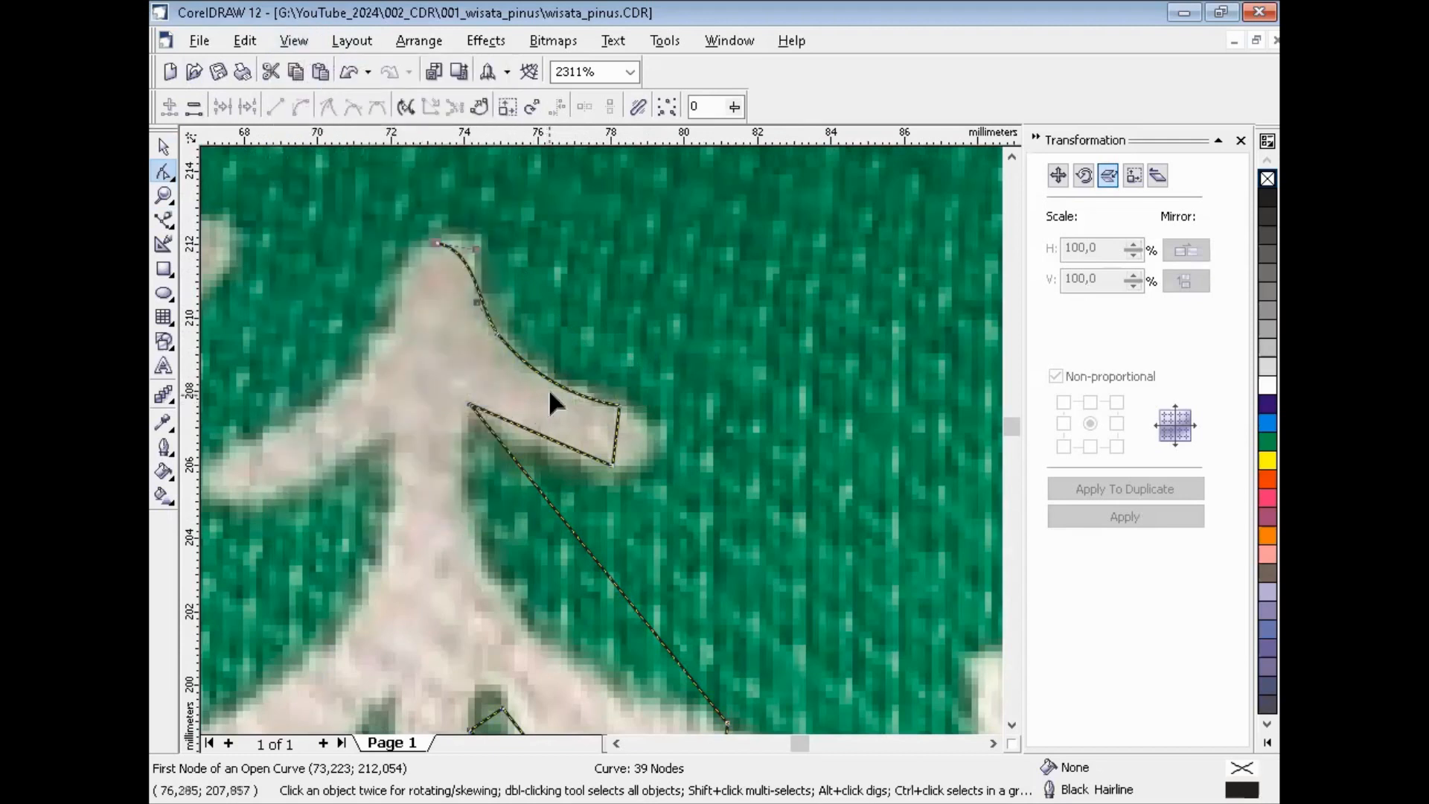
{"action": "left_click_drag", "start_coordinate": [547, 378], "coordinate": [552, 378]}
Round the topmost right branch's tip by adjusting its curve handles, and bend its underside back to the trunk.
{"action": "left_click_drag", "start_coordinate": [613, 433], "coordinate": [652, 447]}
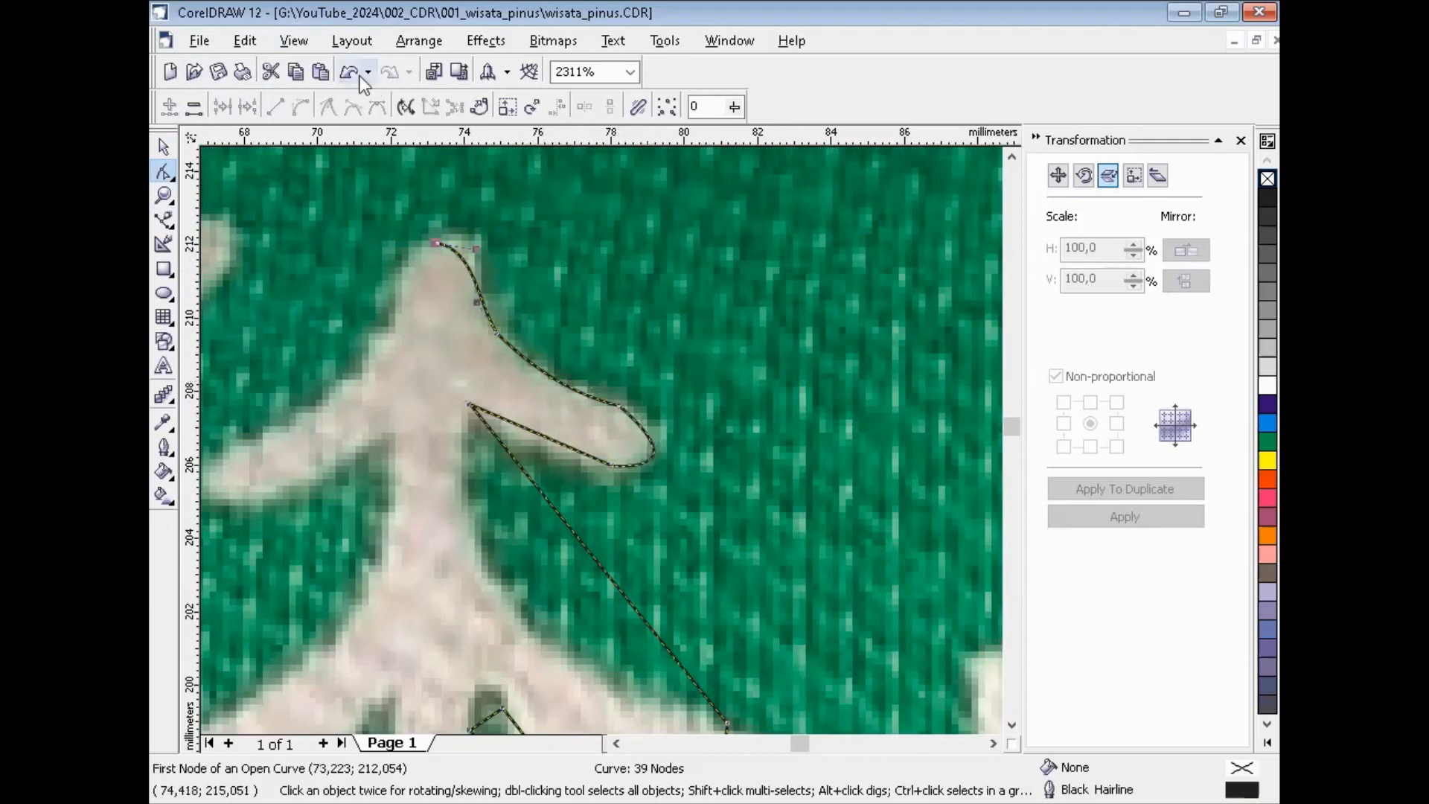
{"action": "left_click", "coordinate": [620, 403]}
{"action": "left_click_drag", "start_coordinate": [666, 447], "coordinate": [674, 432]}
{"action": "left_click", "coordinate": [612, 466]}
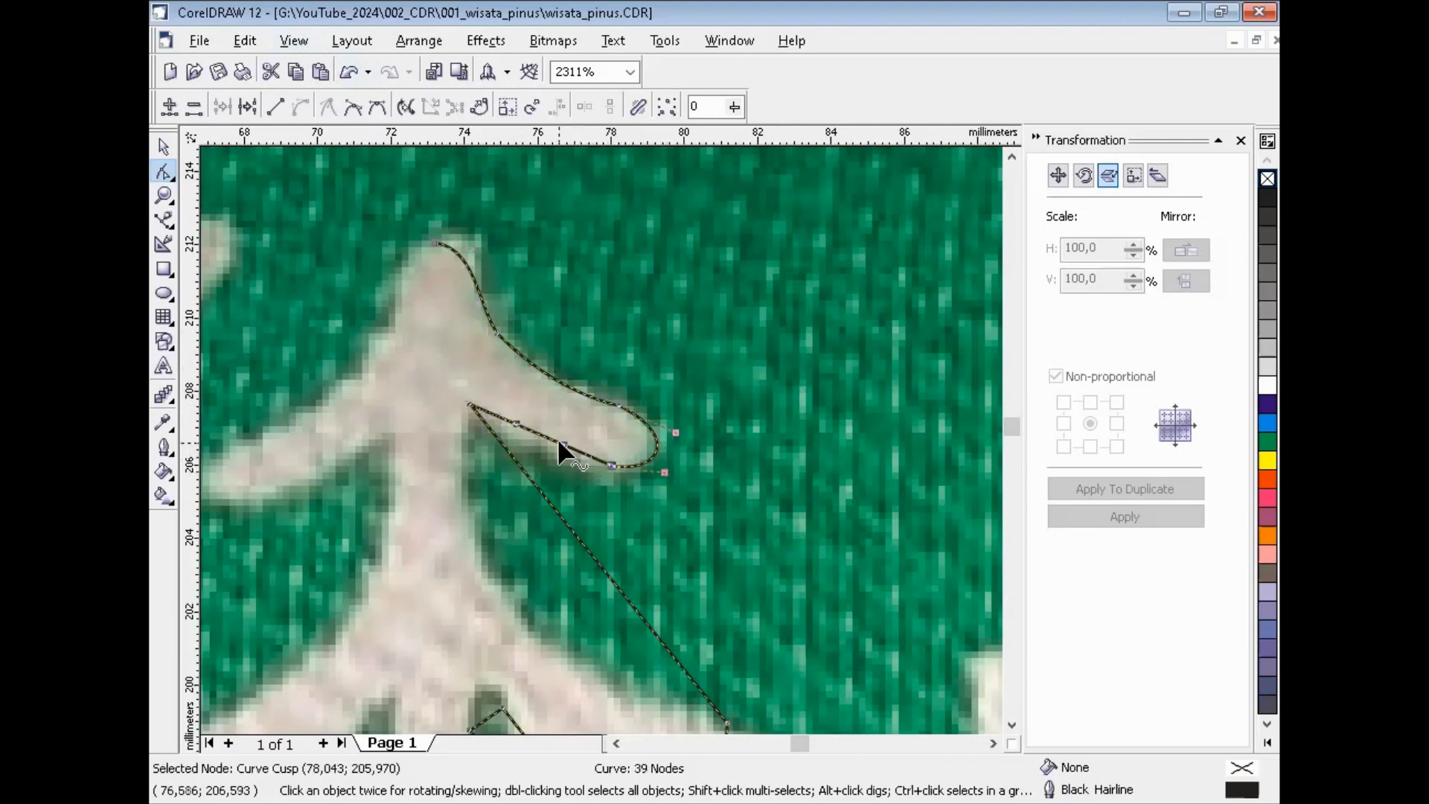
{"action": "left_click_drag", "start_coordinate": [551, 443], "coordinate": [552, 453]}
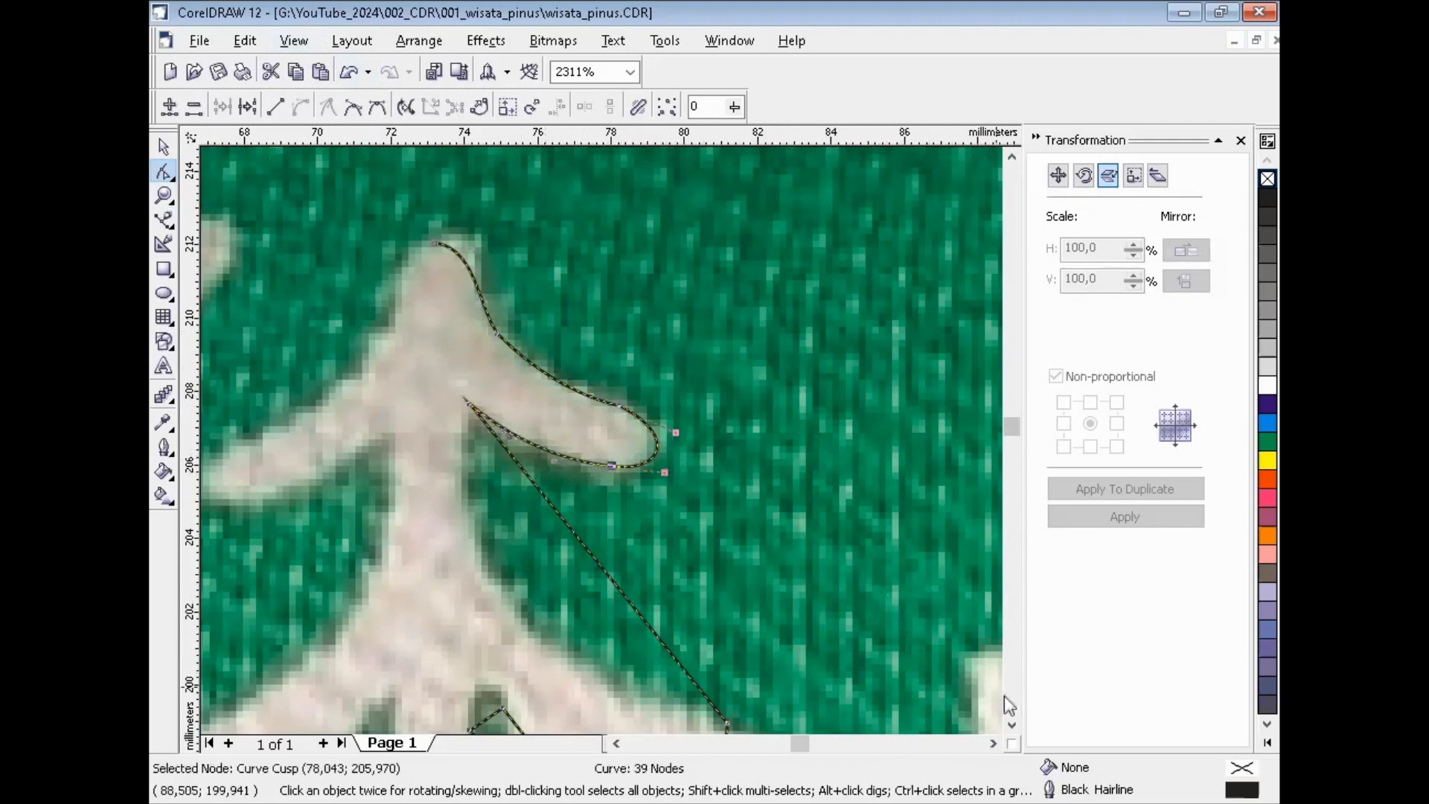
Curve the trunk edge into the second-tier right branch, round its upper prong's tip and bend the edges of the notch between its prongs.
{"action": "left_click", "coordinate": [1011, 724]}
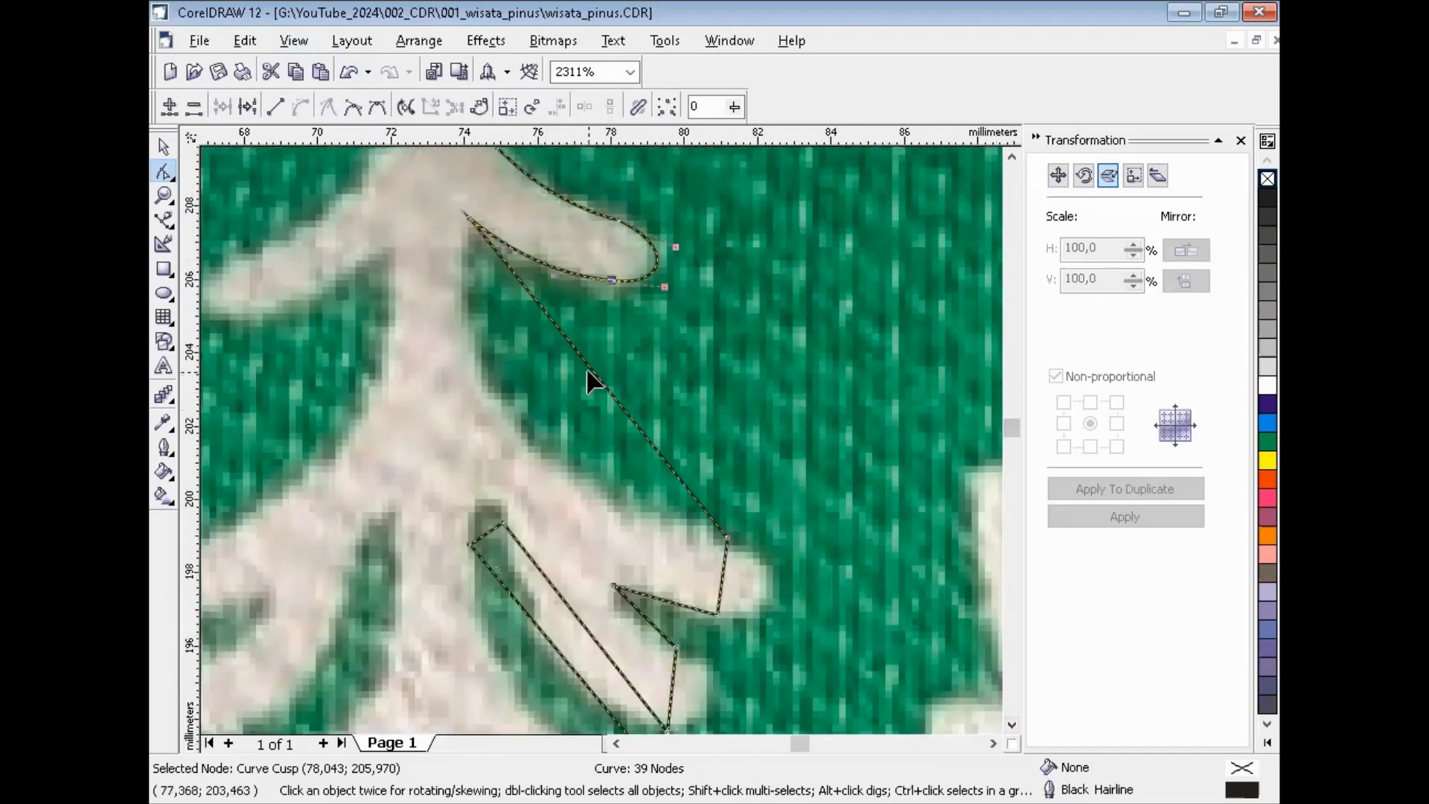
{"action": "left_click_drag", "start_coordinate": [591, 368], "coordinate": [518, 423]}
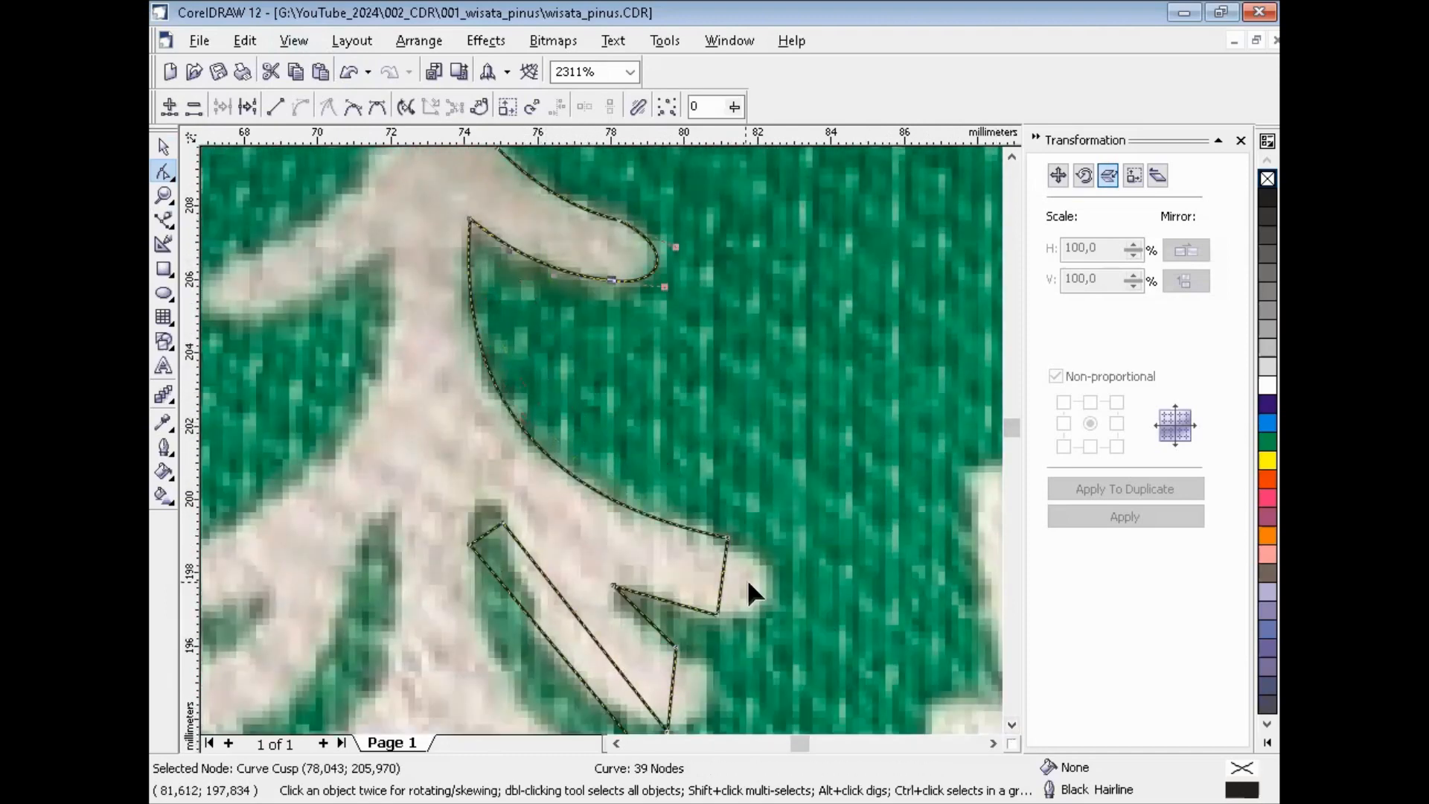
{"action": "left_click_drag", "start_coordinate": [722, 577], "coordinate": [774, 588]}
{"action": "left_click", "coordinate": [724, 535]}
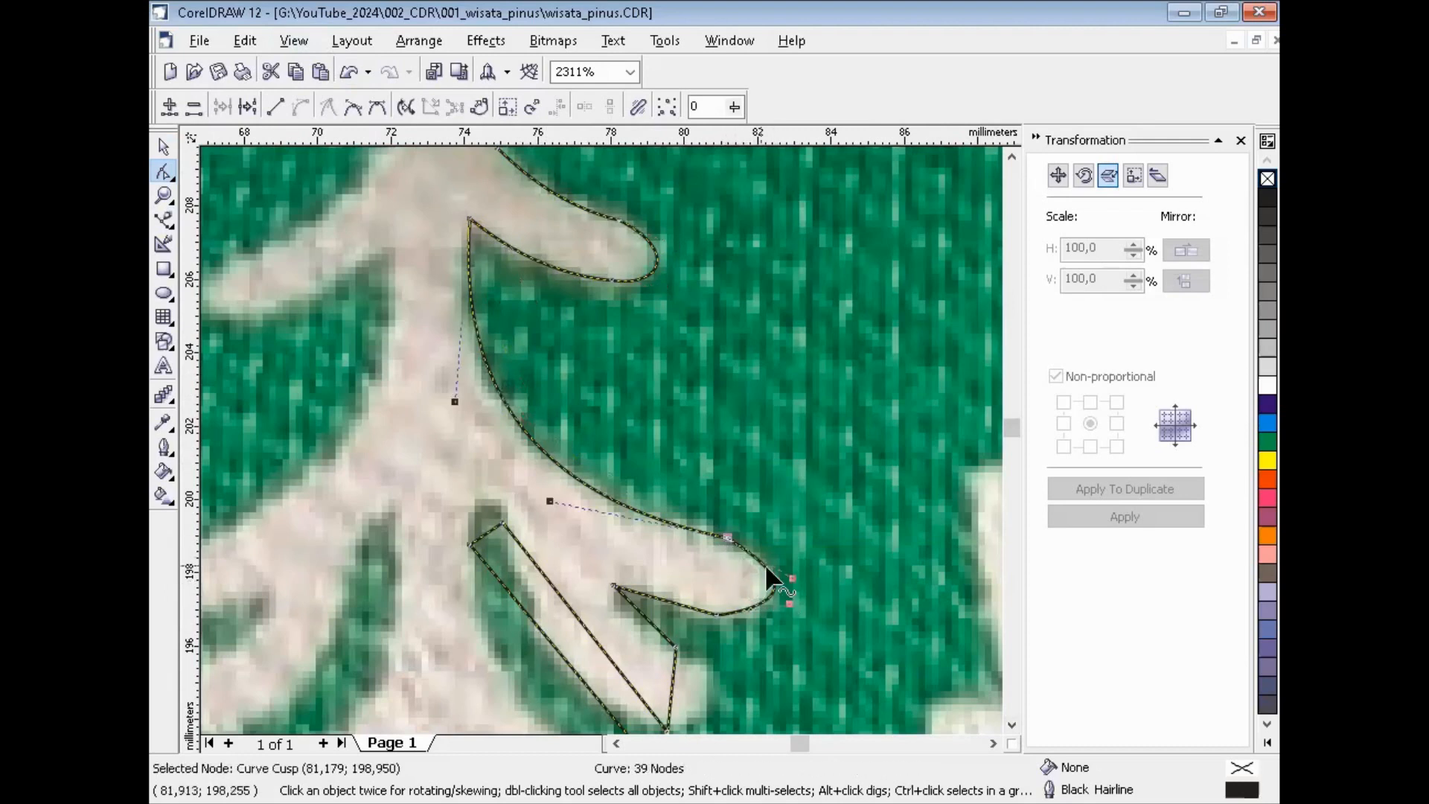
{"action": "left_click_drag", "start_coordinate": [794, 573], "coordinate": [776, 626]}
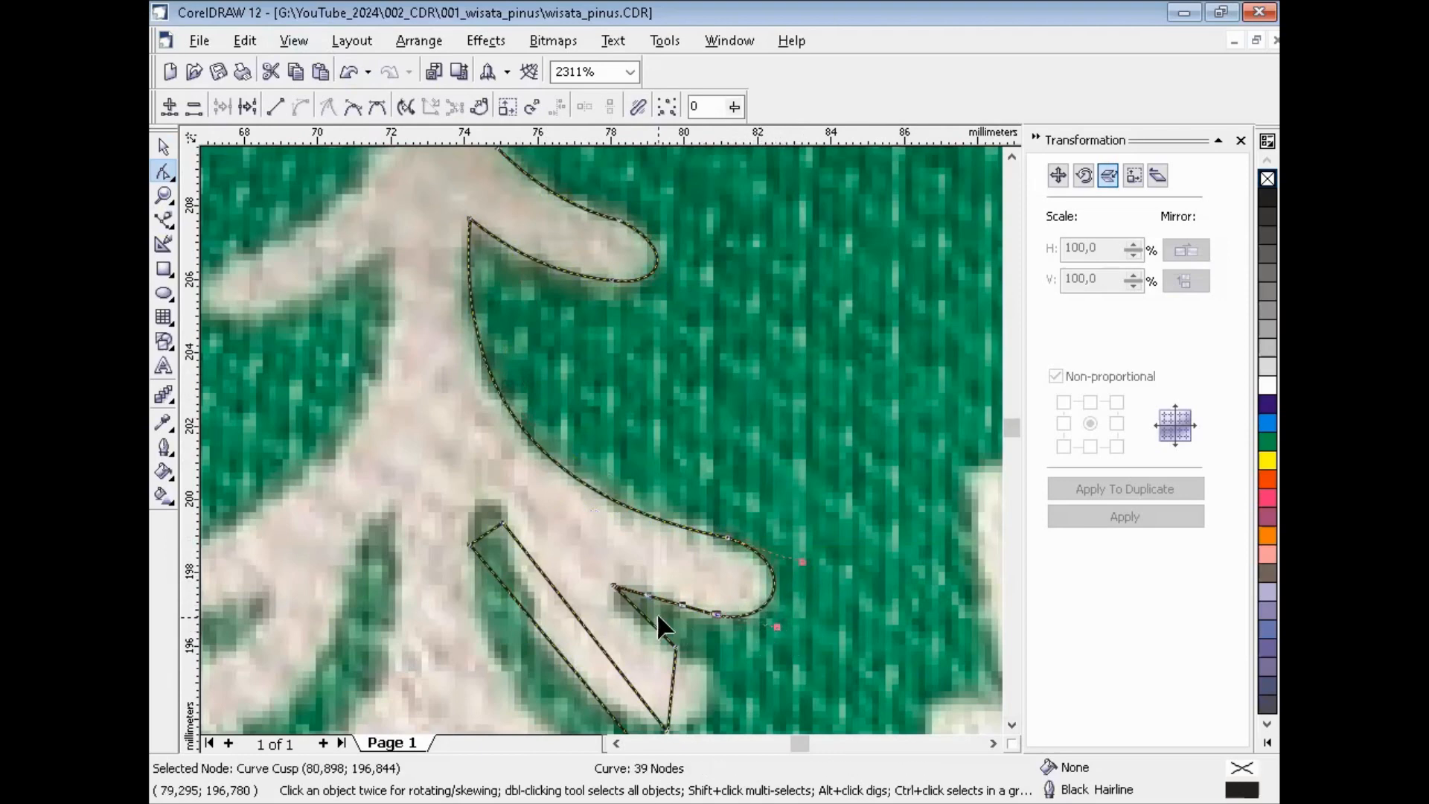
{"action": "left_click_drag", "start_coordinate": [645, 611], "coordinate": [639, 618]}
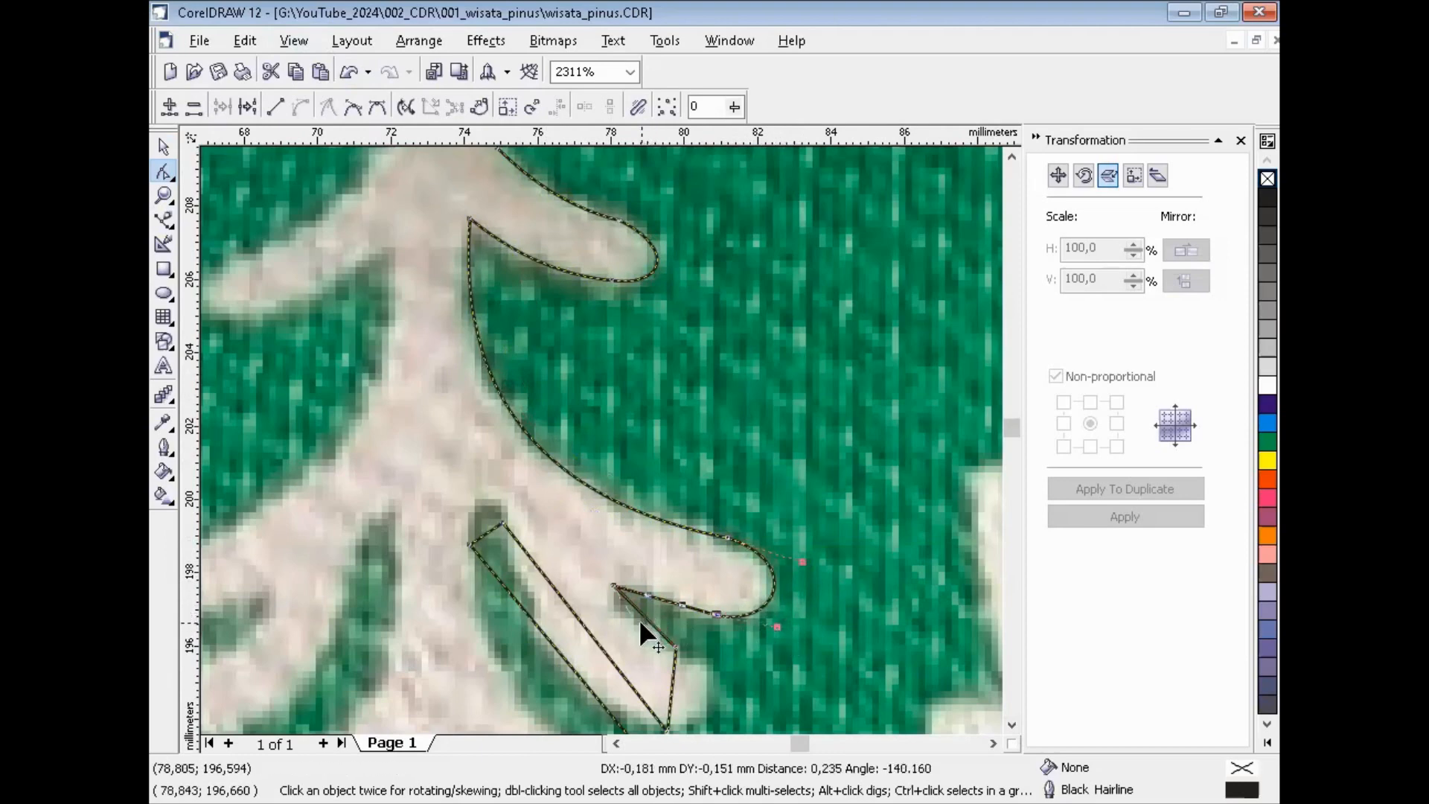
Round the second-tier branch's lower prong and curve both sides and the inner end of the narrow gap beneath it.
{"action": "scroll", "coordinate": [639, 421], "scroll_direction": "down", "scroll_amount": 3}
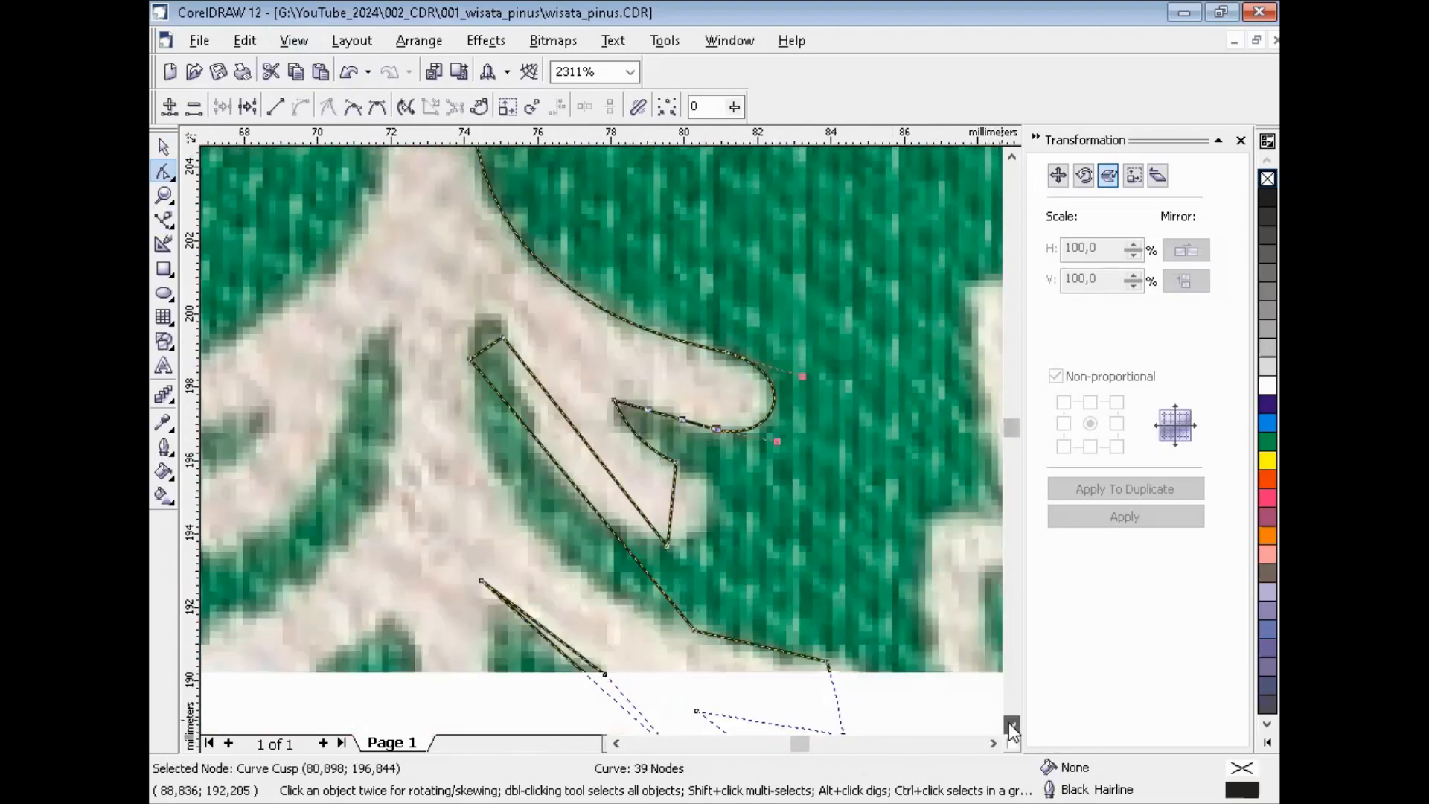
{"action": "left_click_drag", "start_coordinate": [670, 429], "coordinate": [709, 478]}
{"action": "left_click", "coordinate": [676, 401]}
{"action": "left_click_drag", "start_coordinate": [602, 456], "coordinate": [537, 476]}
{"action": "left_click_drag", "start_coordinate": [586, 383], "coordinate": [558, 415]}
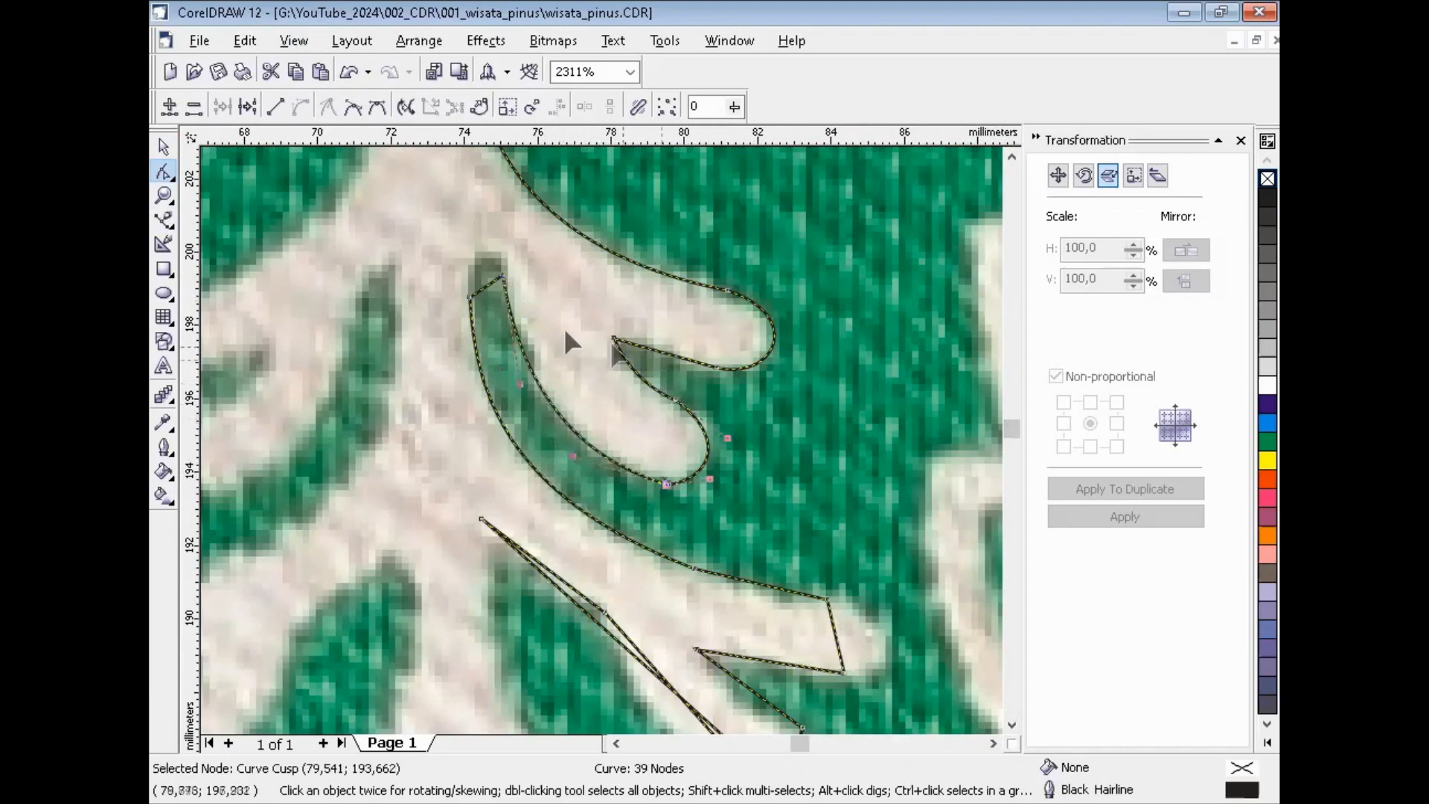
{"action": "left_click_drag", "start_coordinate": [480, 282], "coordinate": [475, 250]}
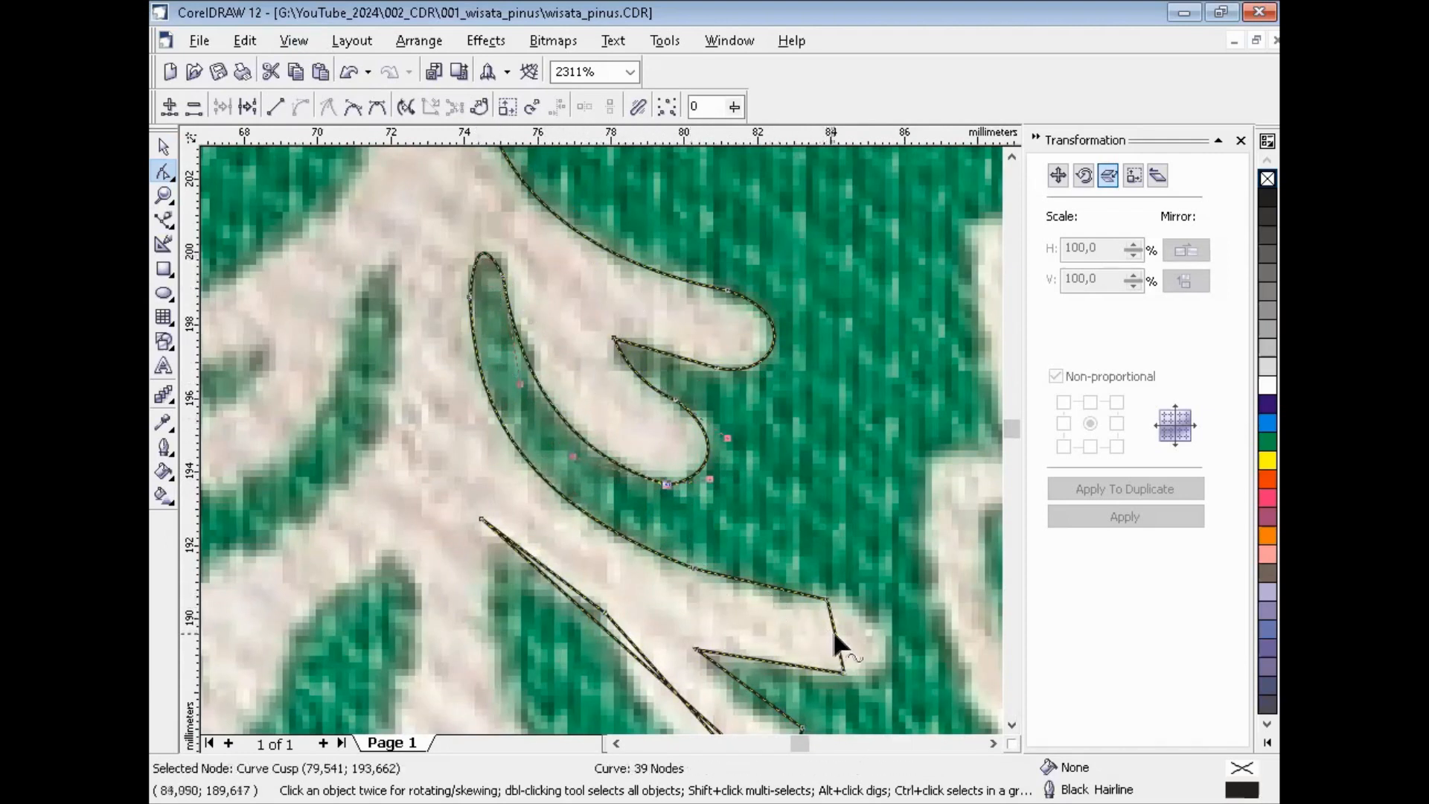
Shape the third-tier right branch by rounding both prong tips and bending its undersides, and curve the fourth tier's upper edge.
{"action": "left_click_drag", "start_coordinate": [835, 638], "coordinate": [886, 646]}
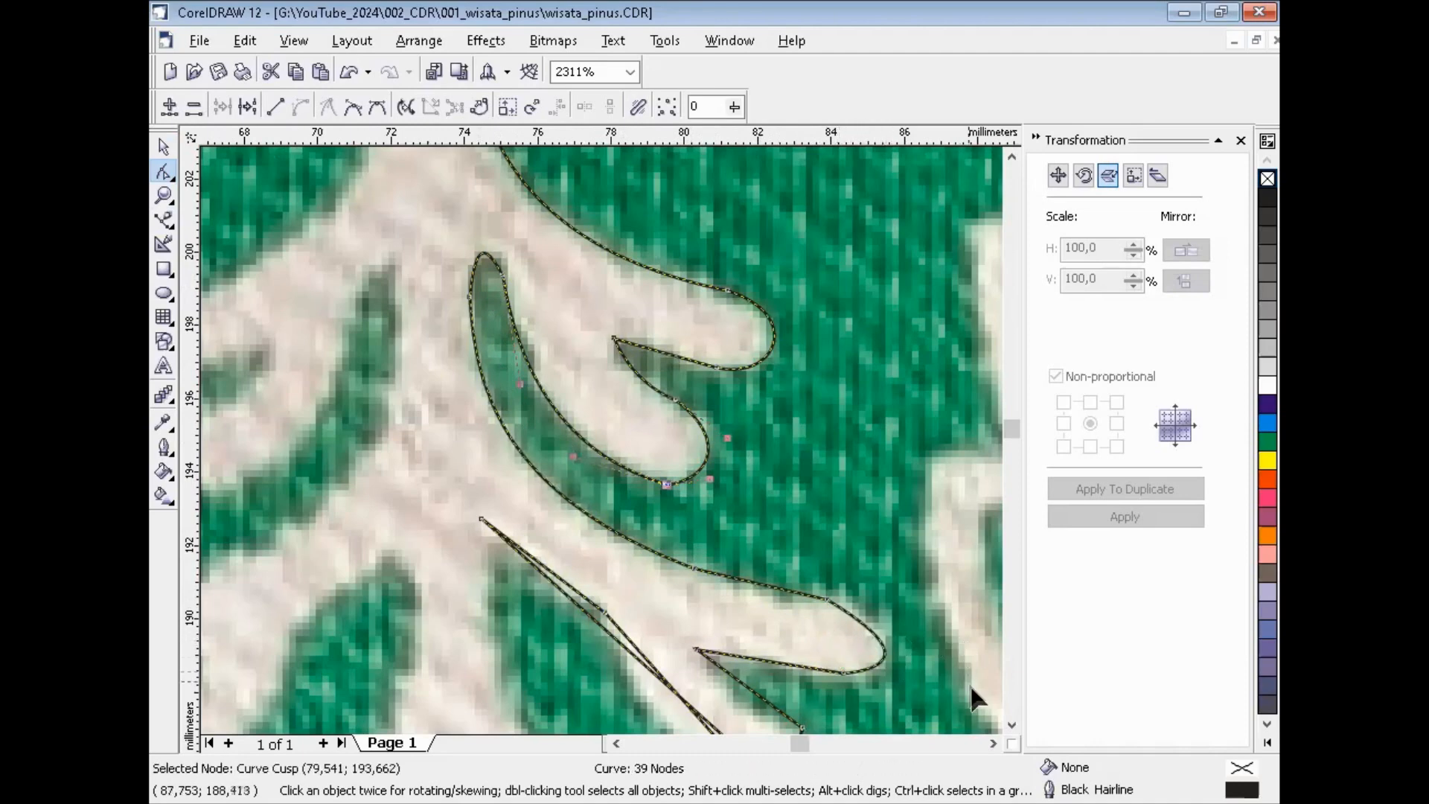
{"action": "left_click", "coordinate": [1012, 724]}
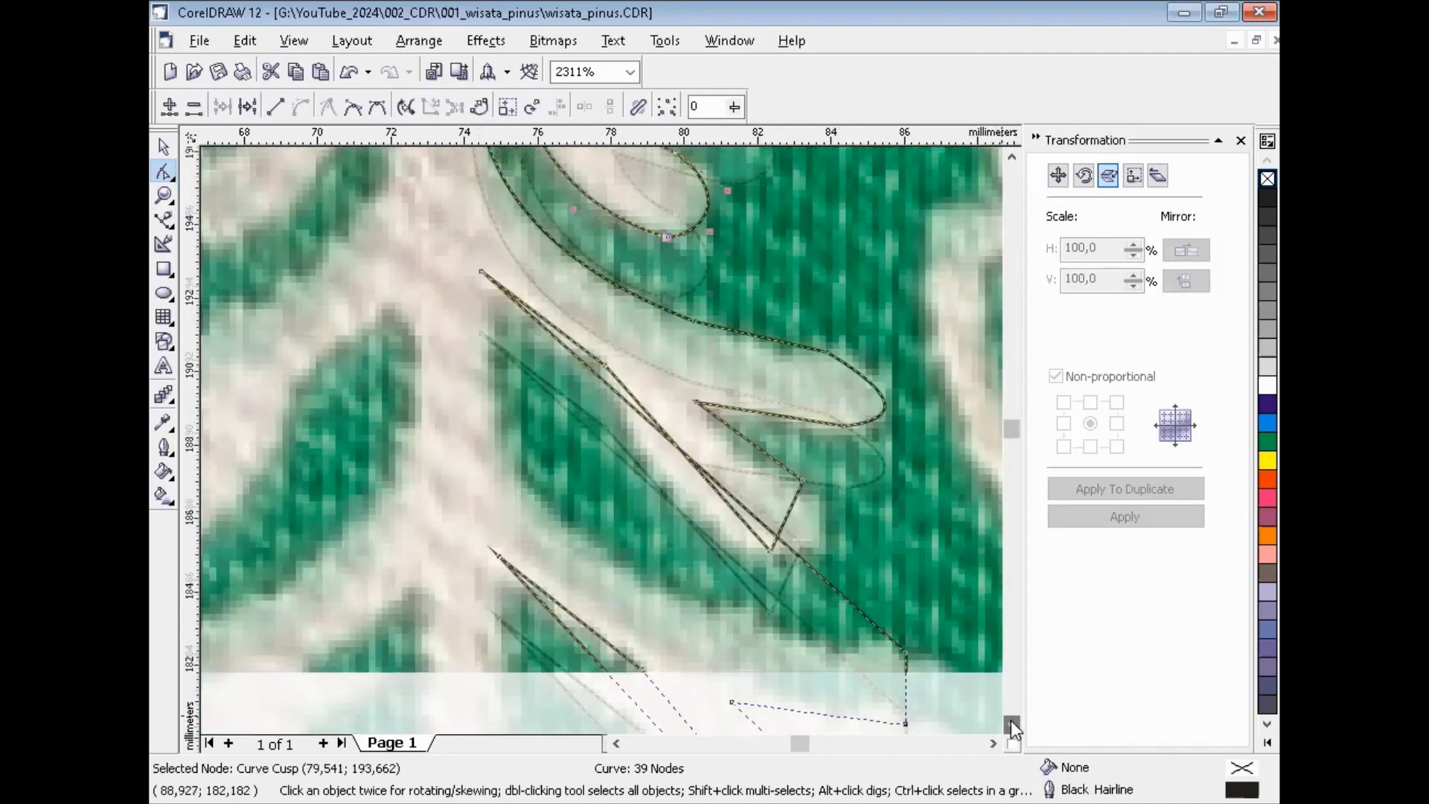
{"action": "left_click_drag", "start_coordinate": [758, 408], "coordinate": [747, 454]}
{"action": "left_click_drag", "start_coordinate": [785, 520], "coordinate": [842, 558]}
{"action": "left_click_drag", "start_coordinate": [695, 465], "coordinate": [575, 524]}
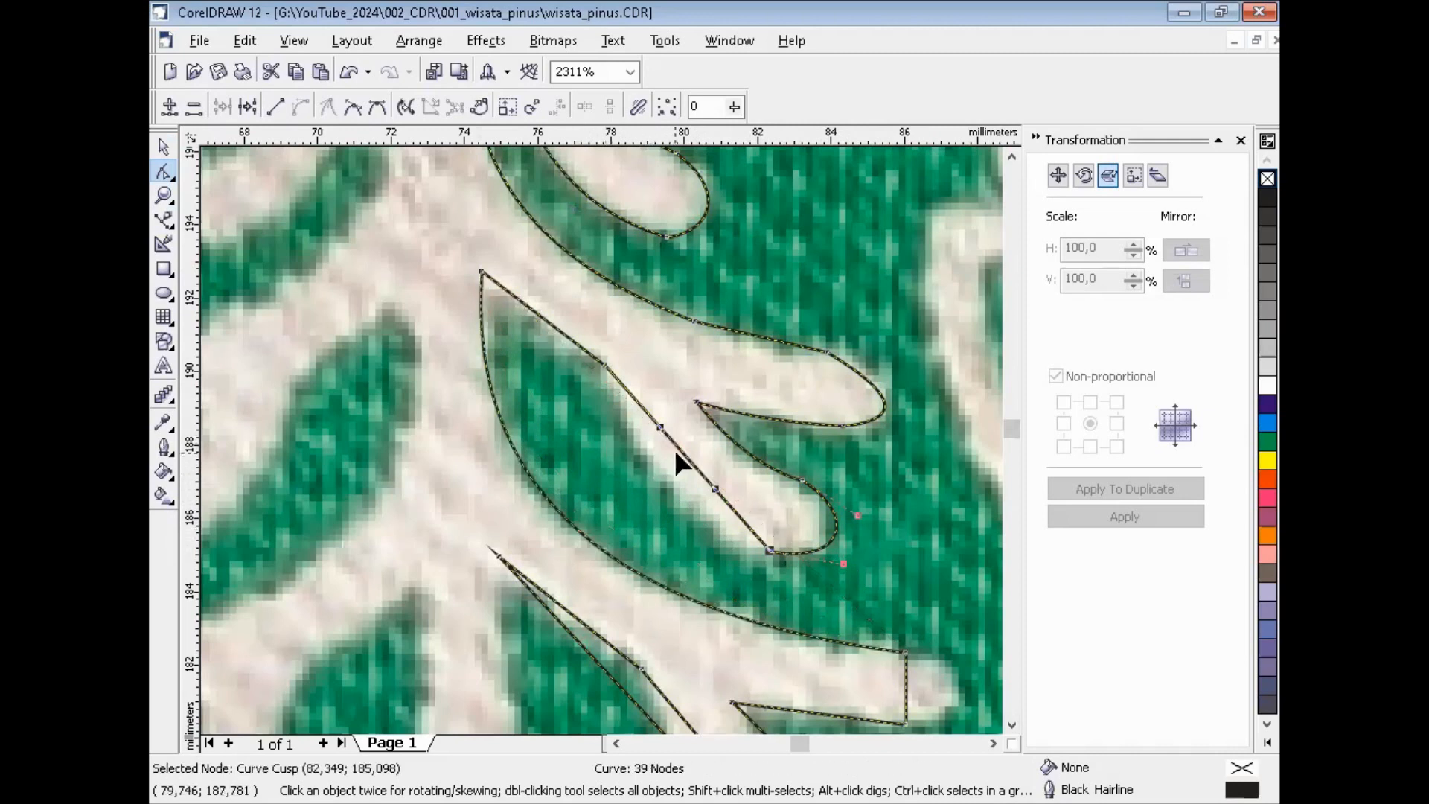
{"action": "left_click_drag", "start_coordinate": [679, 469], "coordinate": [651, 480]}
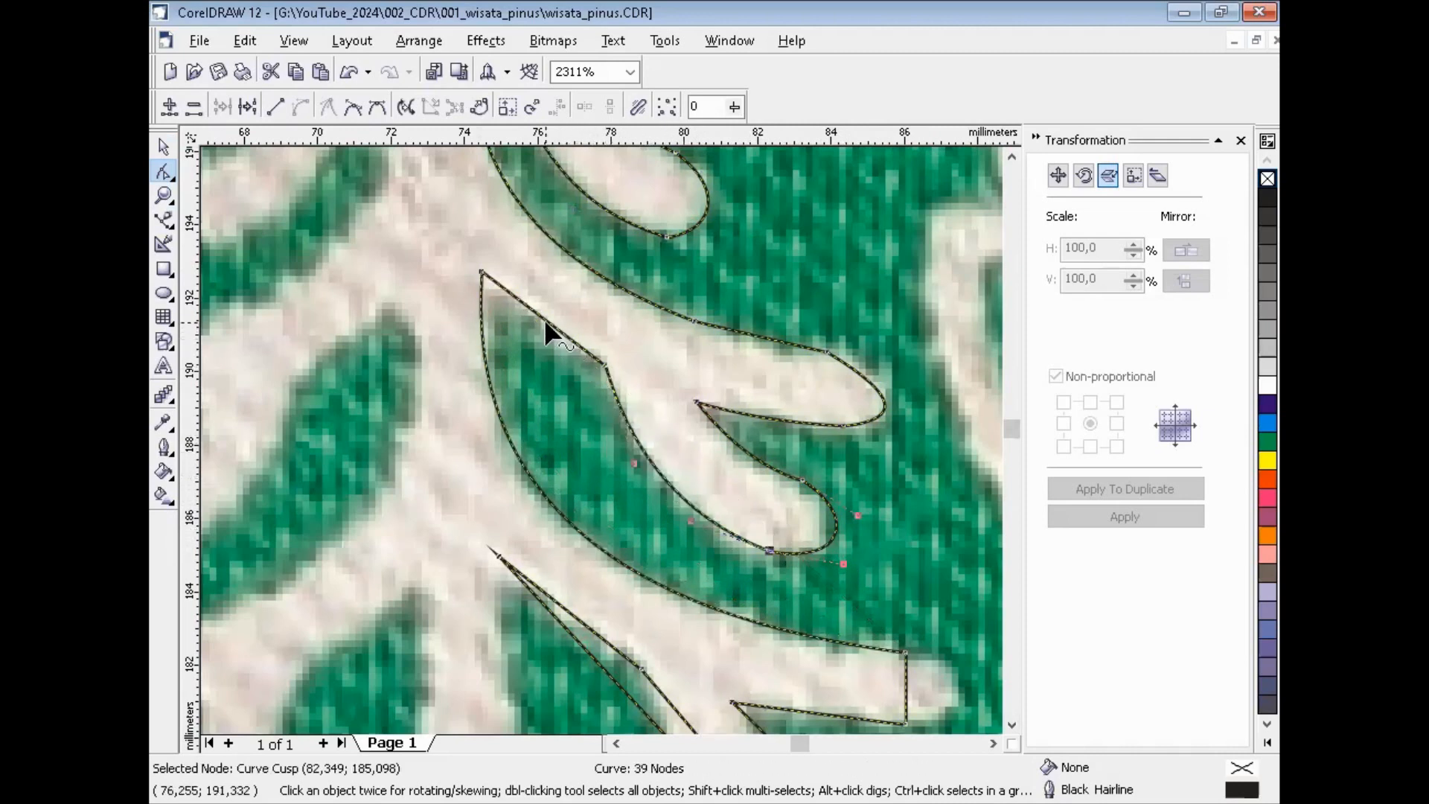
{"action": "left_click_drag", "start_coordinate": [544, 318], "coordinate": [534, 325]}
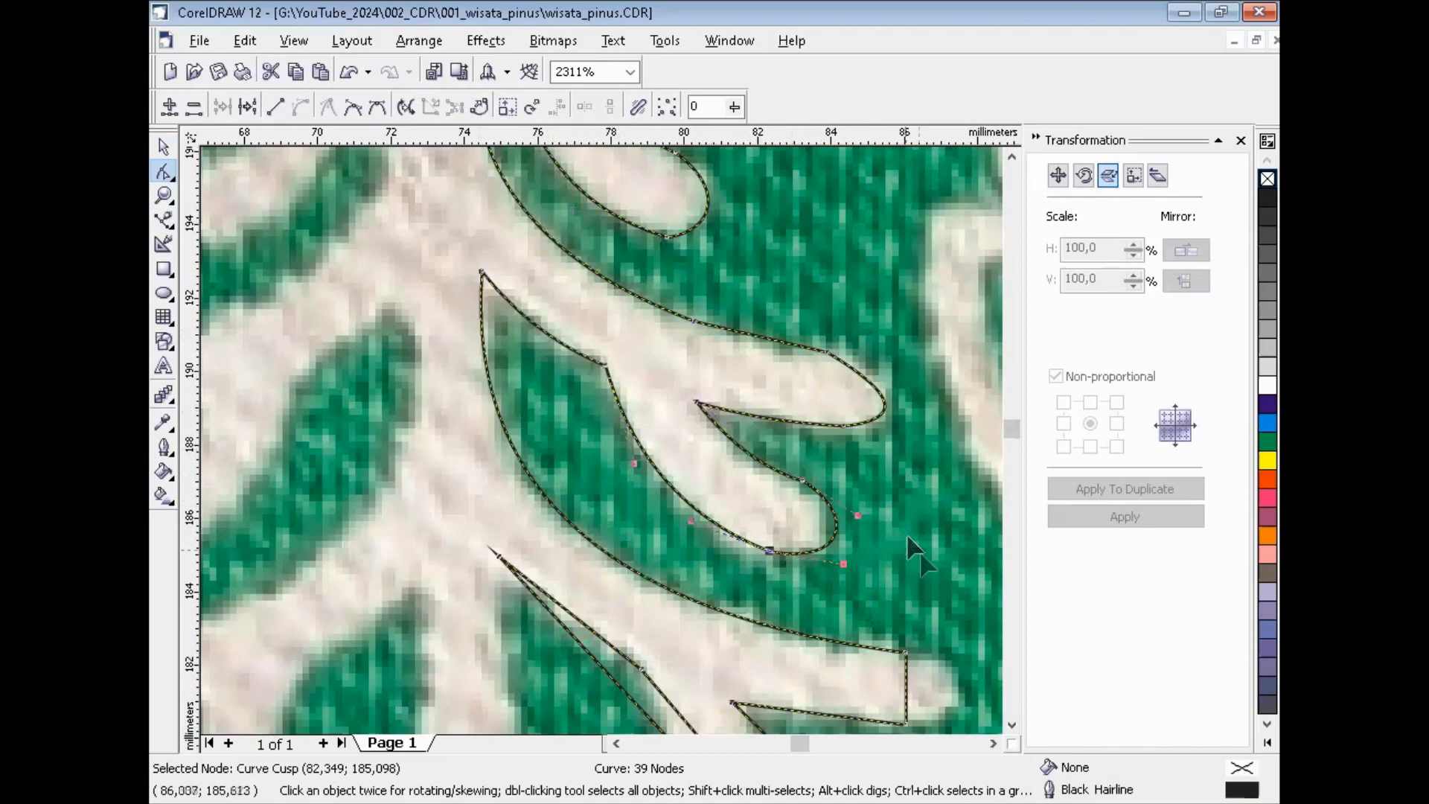
Round the fourth-tier right branch's upper prong and bend both edges of the notch between its prongs.
{"action": "left_click", "coordinate": [1012, 726]}
{"action": "left_click", "coordinate": [1011, 726]}
{"action": "left_click", "coordinate": [1011, 726]}
{"action": "left_click", "coordinate": [1011, 726]}
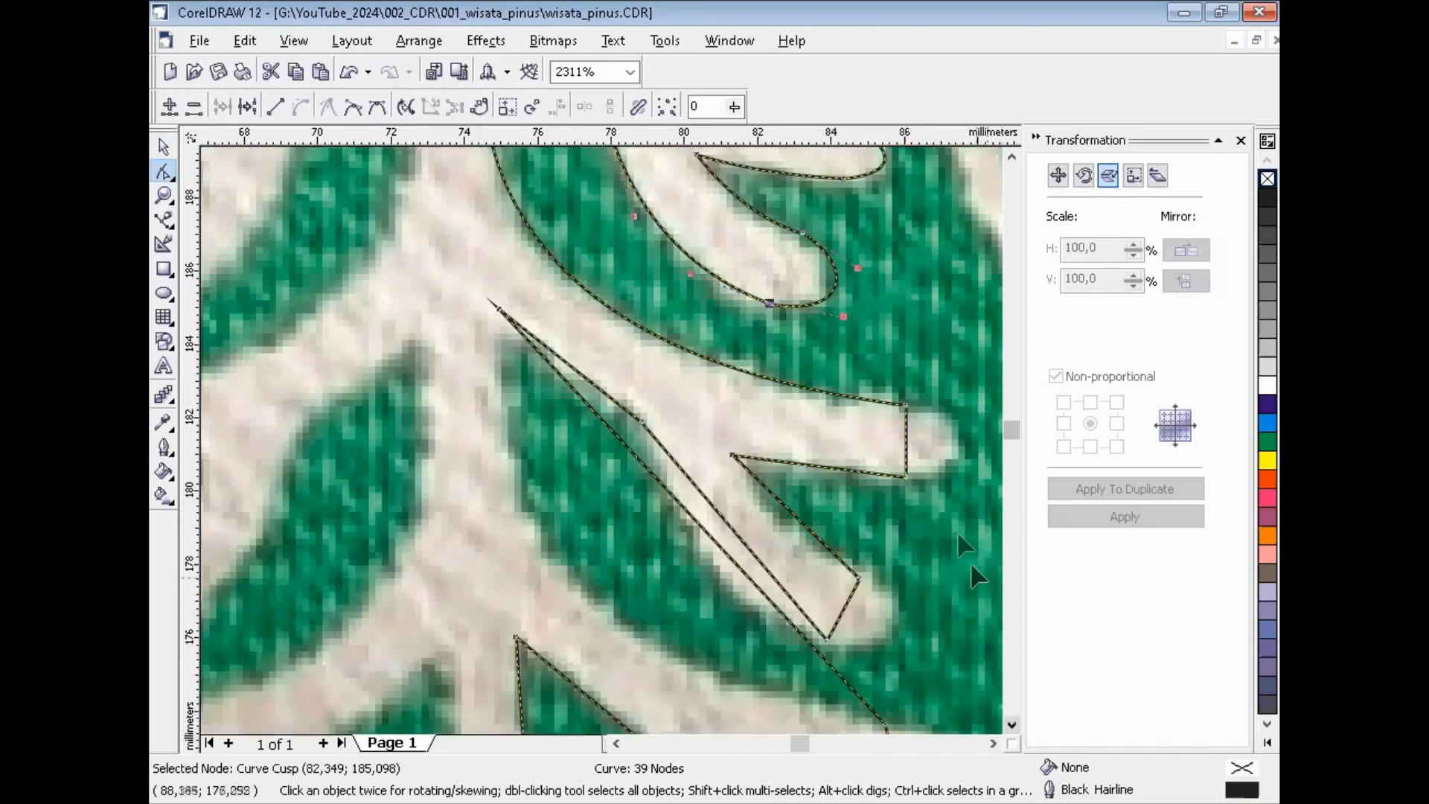
{"action": "left_click_drag", "start_coordinate": [909, 445], "coordinate": [953, 440]}
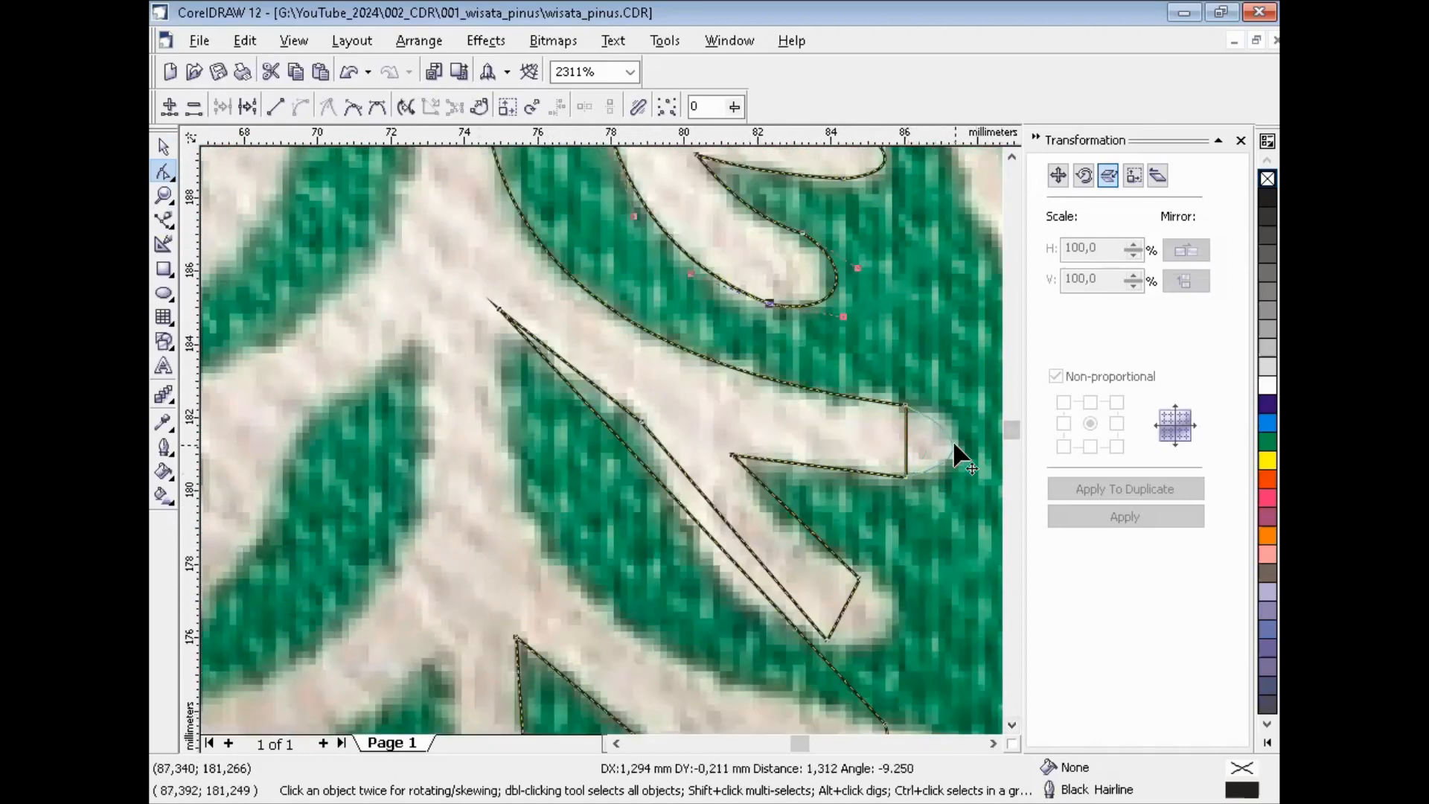
{"action": "left_click", "coordinate": [907, 406]}
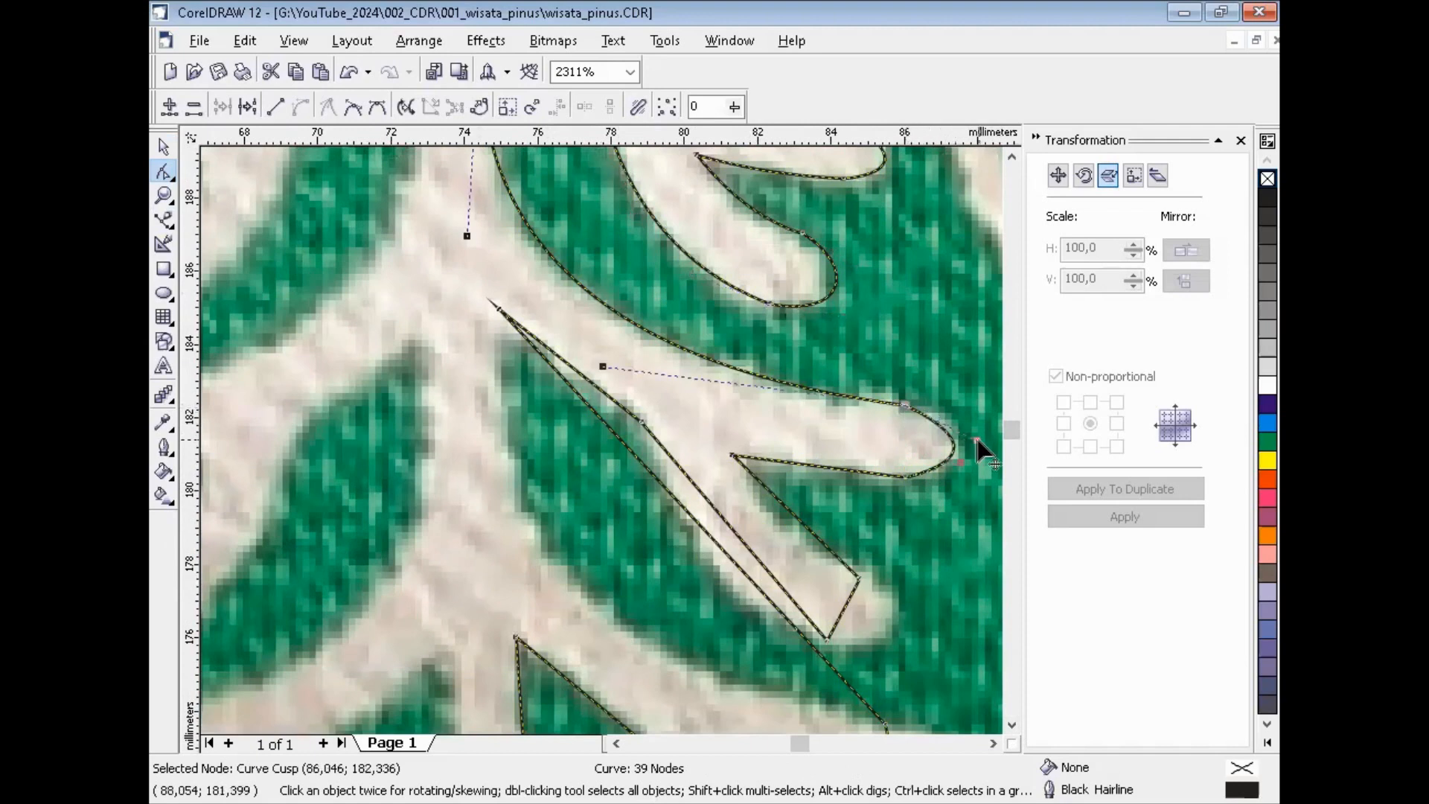
{"action": "left_click_drag", "start_coordinate": [960, 462], "coordinate": [960, 486]}
{"action": "left_click_drag", "start_coordinate": [811, 463], "coordinate": [811, 468]}
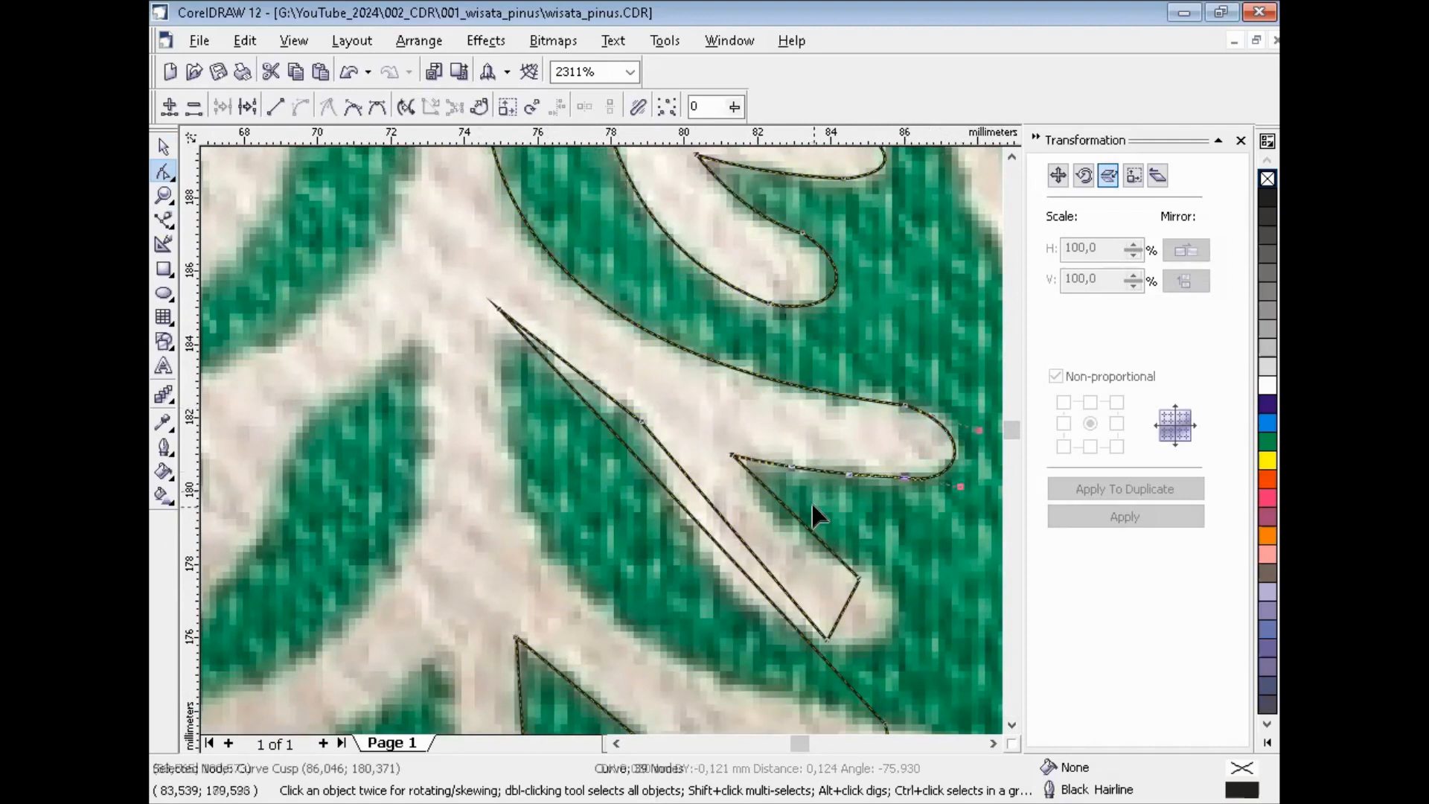
{"action": "left_click_drag", "start_coordinate": [801, 517], "coordinate": [785, 524]}
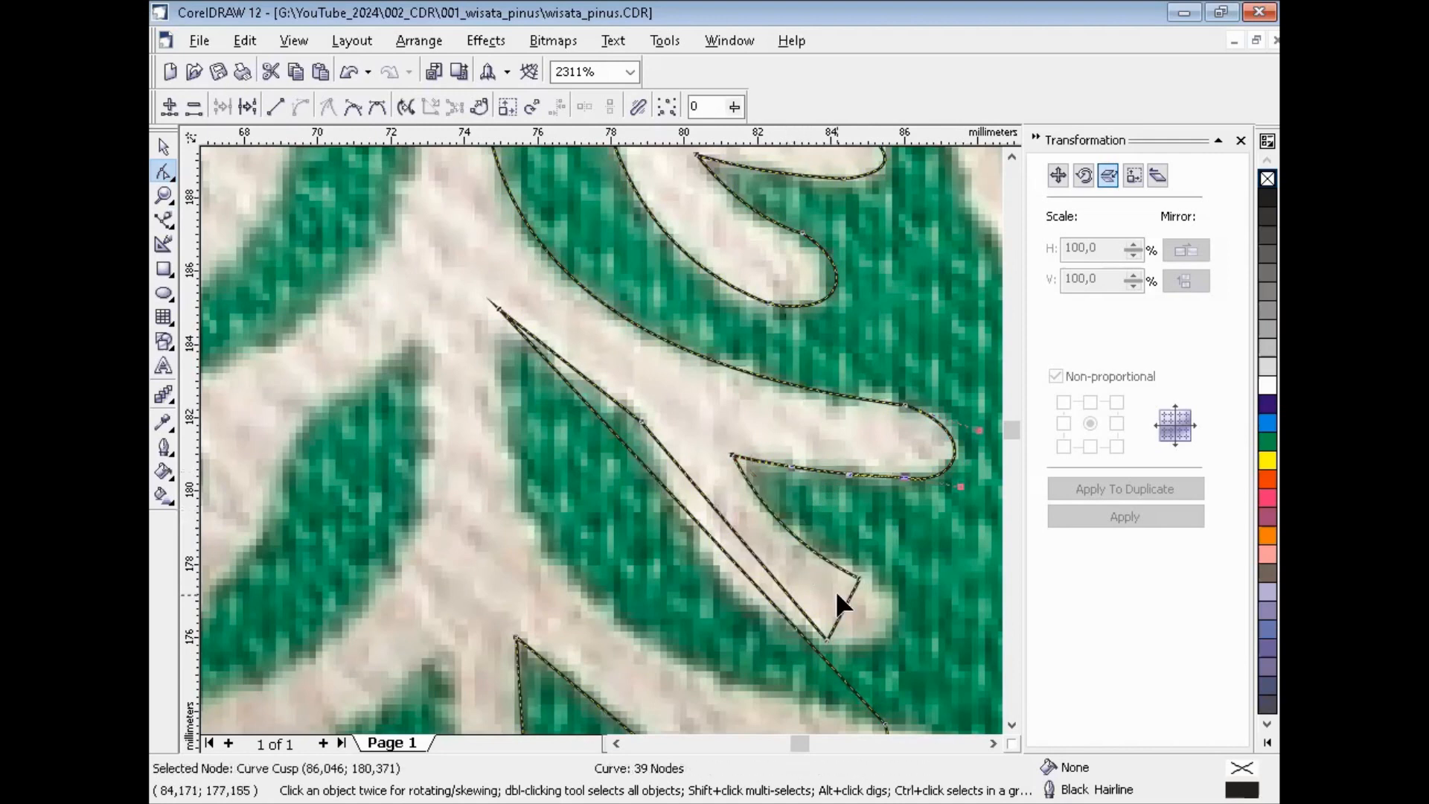
Round the fourth-tier branch's lower prong, bend its underside segments and curve the lowest branch's upper edge away from the trunk.
{"action": "left_click_drag", "start_coordinate": [844, 602], "coordinate": [885, 655]}
{"action": "left_click", "coordinate": [859, 579]}
{"action": "left_click_drag", "start_coordinate": [729, 552], "coordinate": [596, 591]}
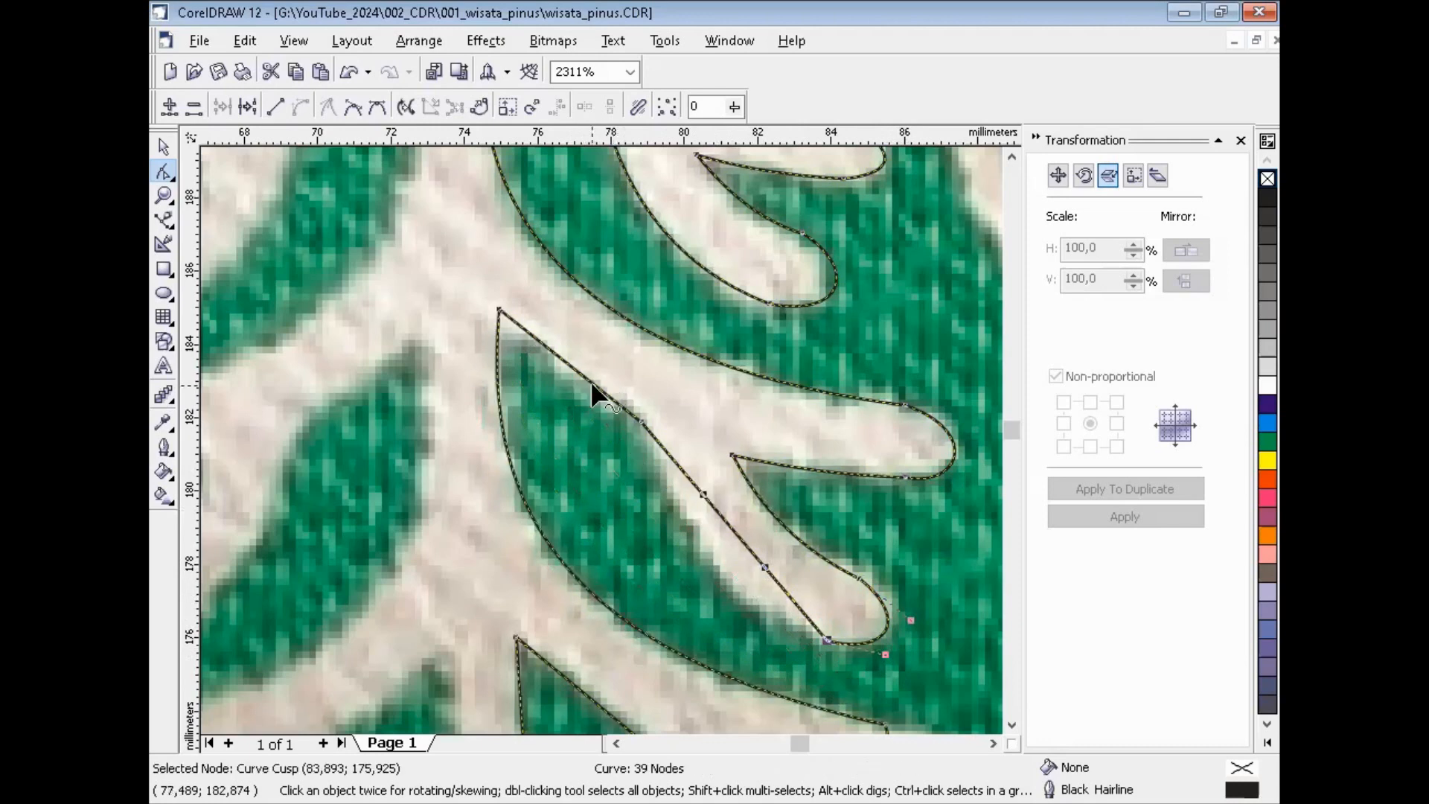
{"action": "left_click_drag", "start_coordinate": [593, 394], "coordinate": [596, 401]}
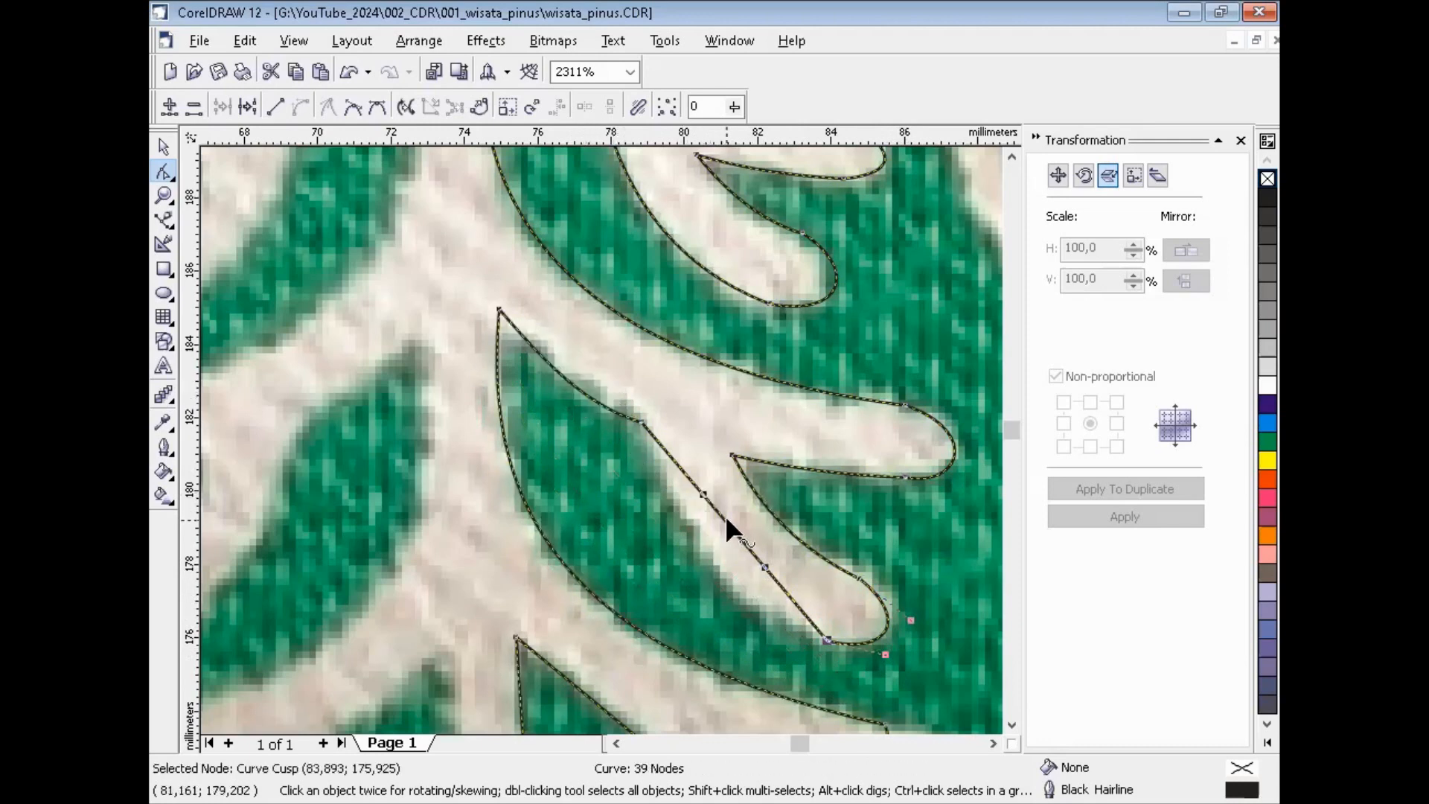
{"action": "left_click_drag", "start_coordinate": [726, 521], "coordinate": [701, 541]}
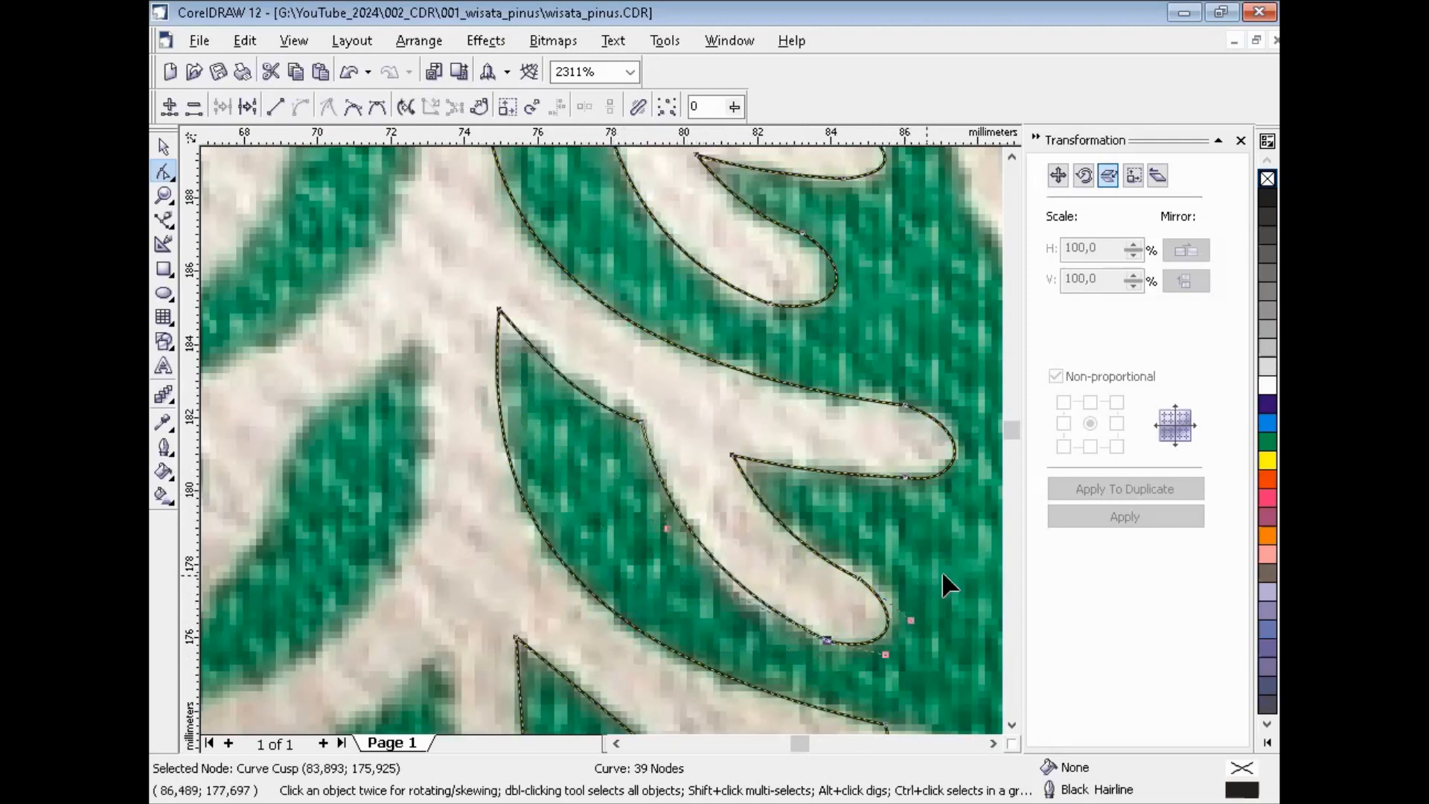
Round both prong tips of the lowest right branch and curve the notch between them and the branch's underside to follow the photo.
{"action": "left_click", "coordinate": [1012, 724]}
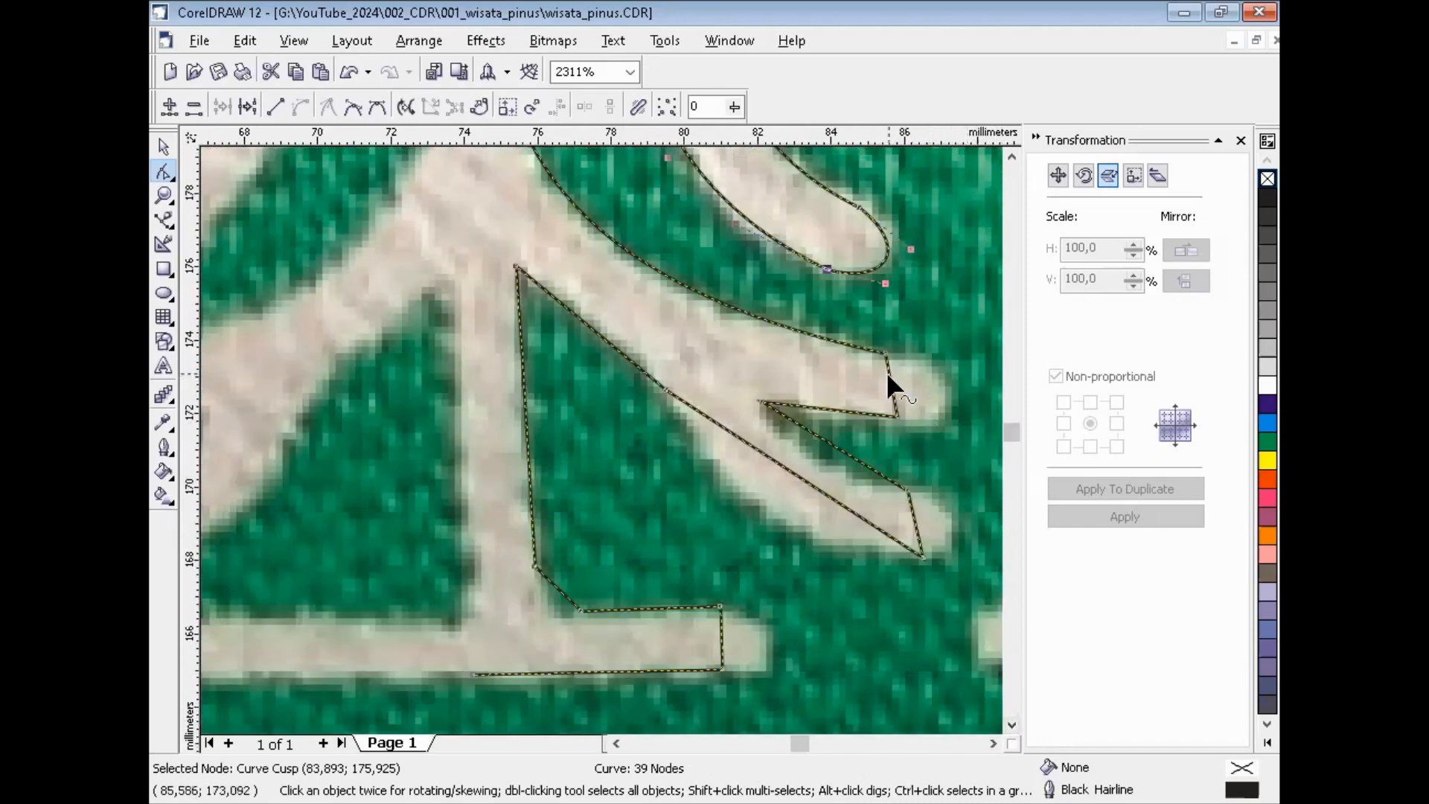
{"action": "left_click_drag", "start_coordinate": [892, 383], "coordinate": [968, 370]}
{"action": "left_click", "coordinate": [895, 417]}
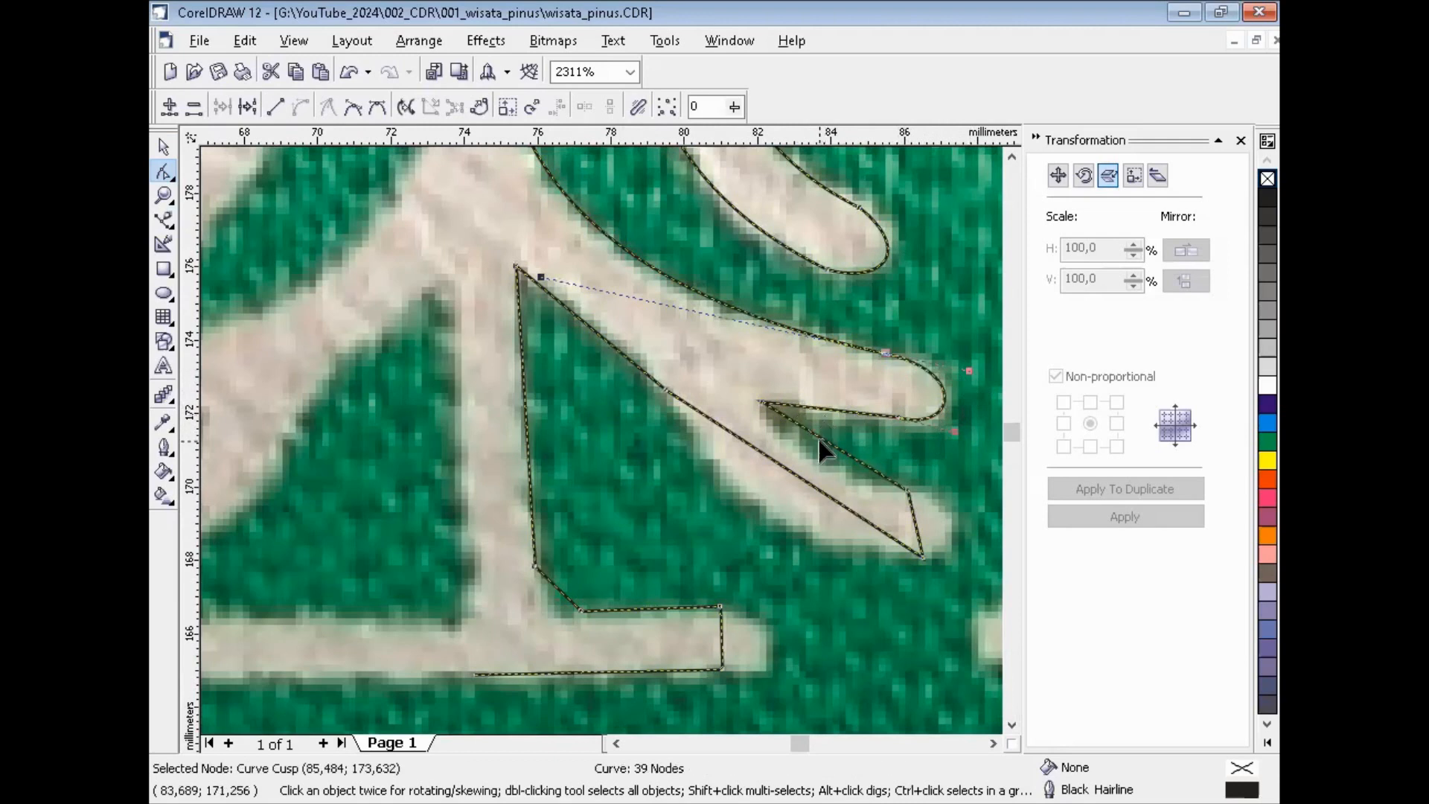
{"action": "left_click_drag", "start_coordinate": [822, 442], "coordinate": [738, 505]}
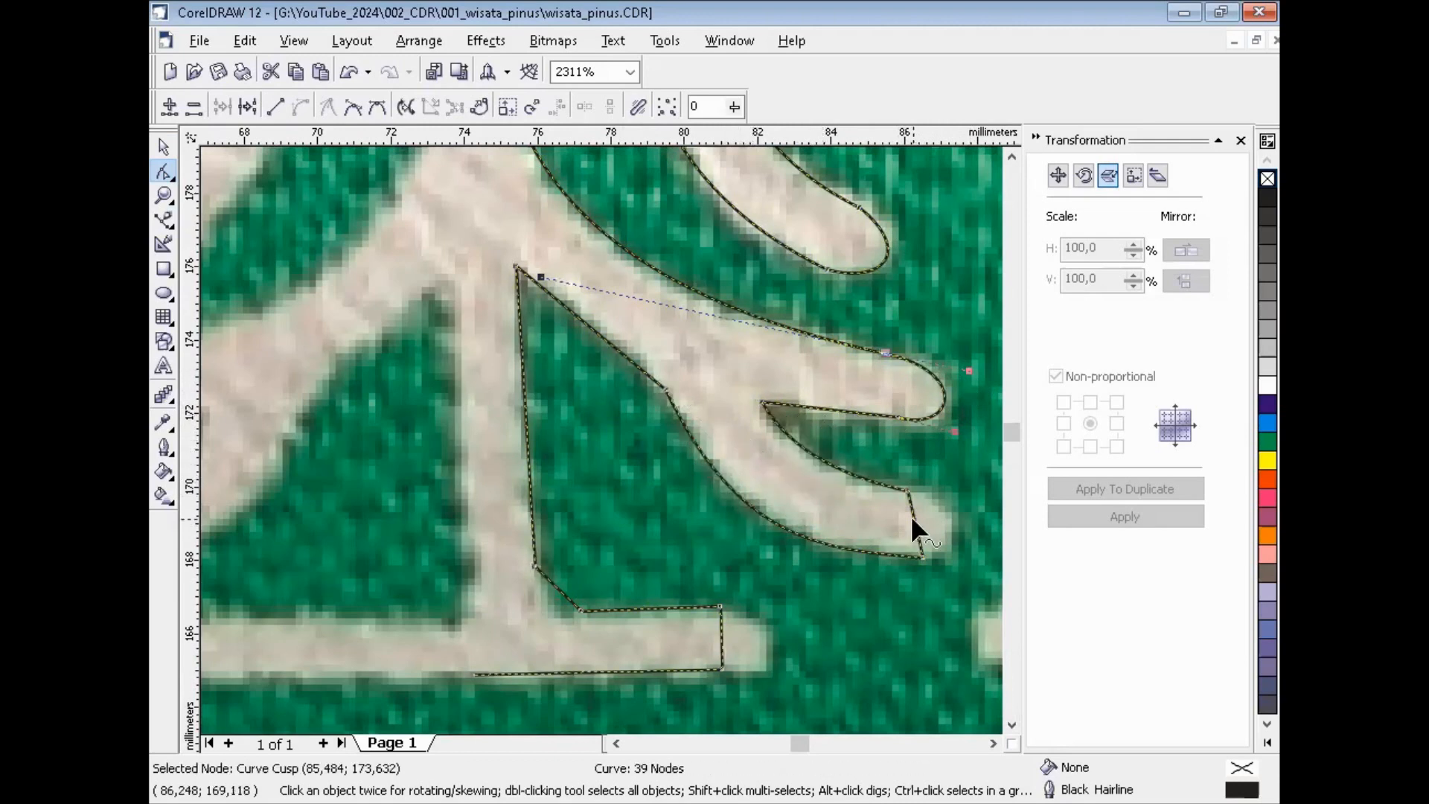
{"action": "left_click_drag", "start_coordinate": [912, 518], "coordinate": [971, 554]}
{"action": "left_click", "coordinate": [923, 556]}
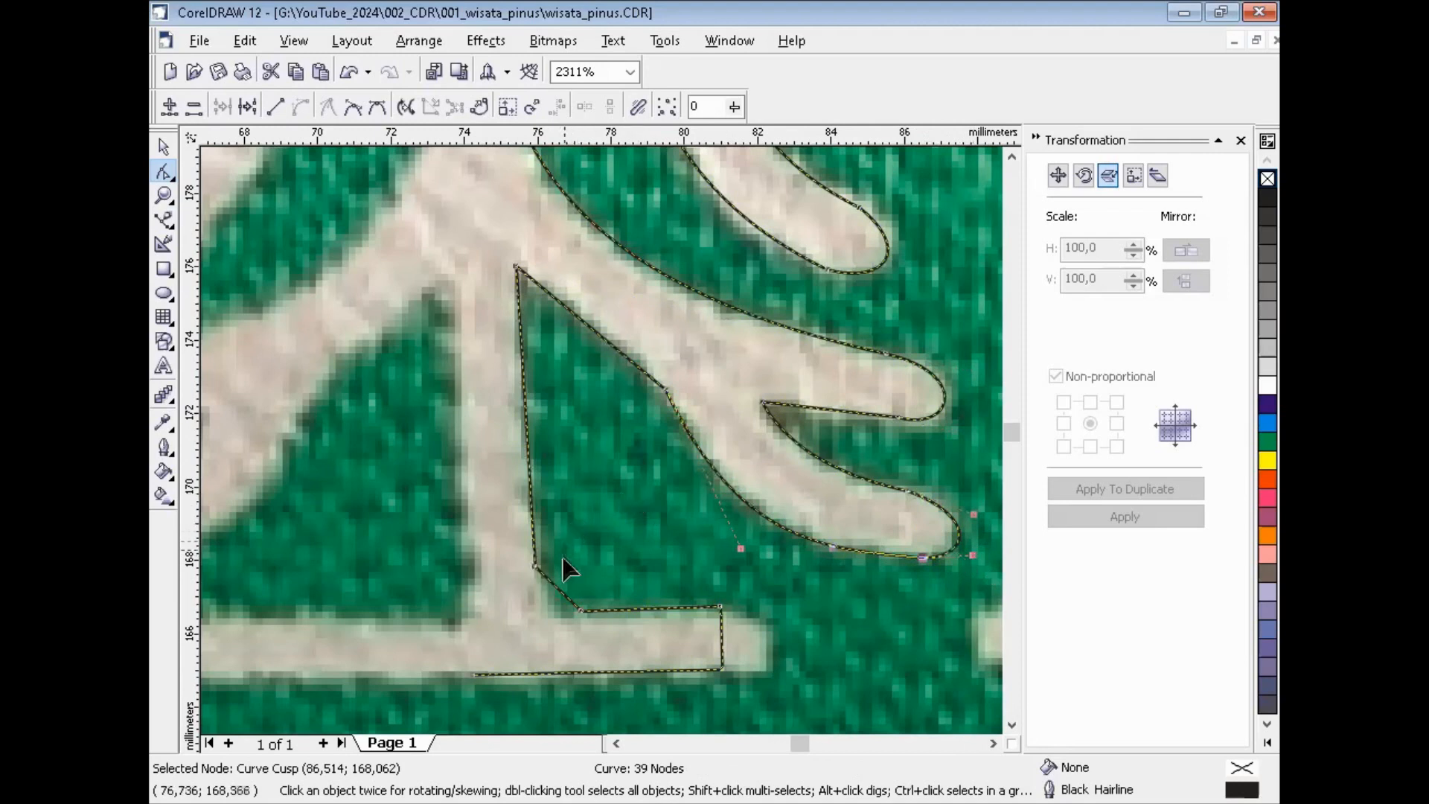
Round the corner where the trunk meets the ground bar and round the bar's outer end.
{"action": "left_click_drag", "start_coordinate": [552, 584], "coordinate": [543, 605]}
{"action": "left_click_drag", "start_coordinate": [721, 632], "coordinate": [788, 665]}
{"action": "left_click", "coordinate": [720, 606]}
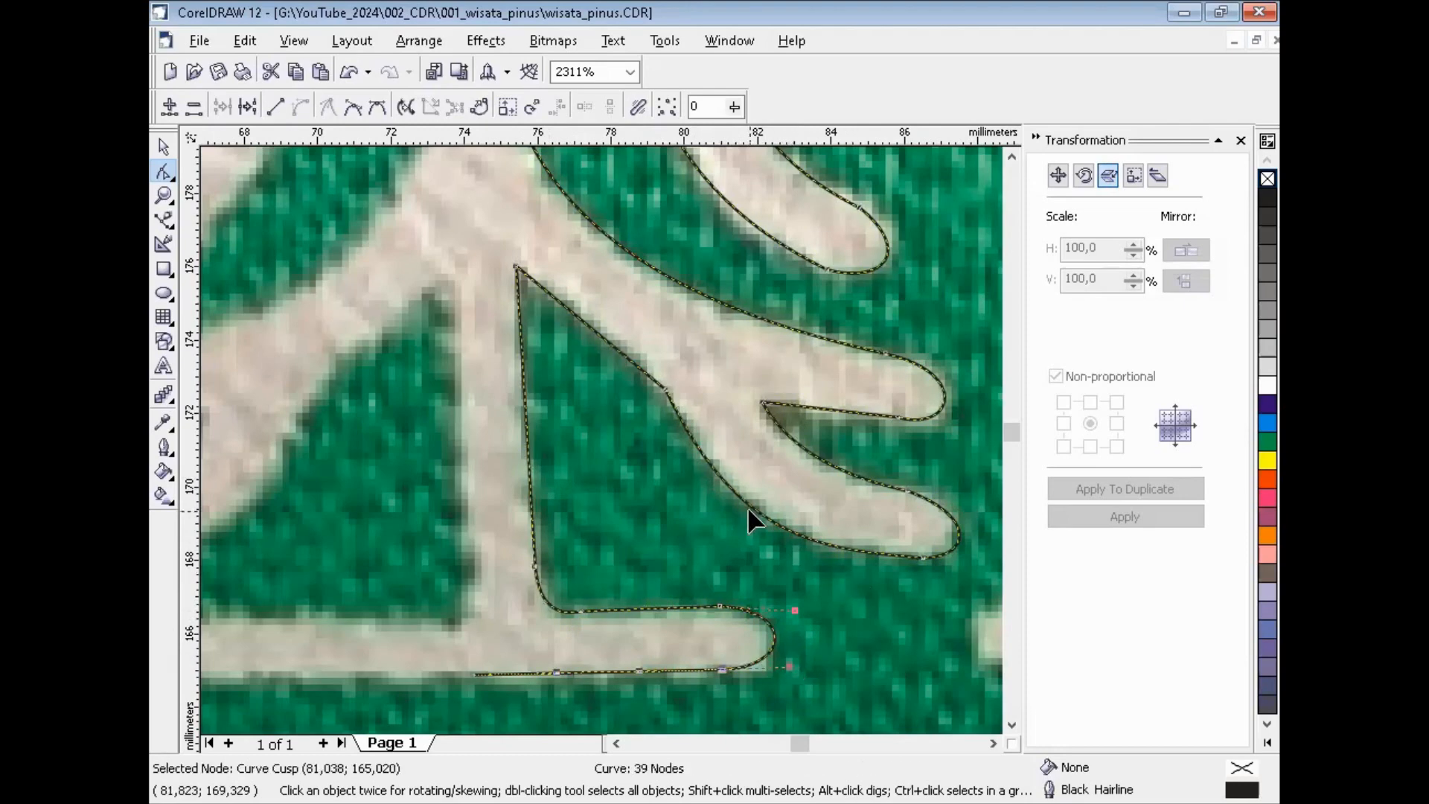
Move the traced half-tree curve 160 mm left, off the page and past the green pinecone emblem.
{"action": "key", "text": "F3"}
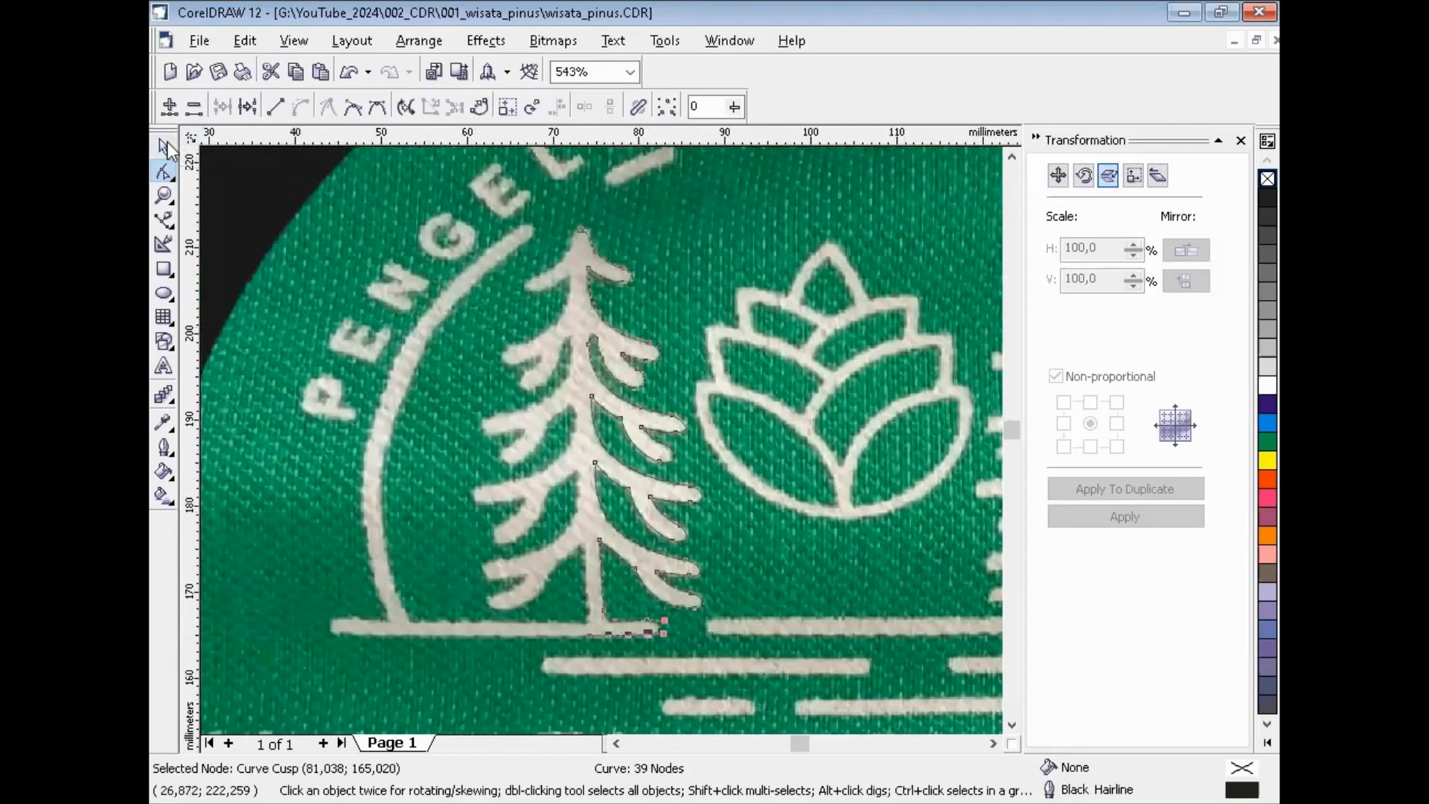
{"action": "left_click", "coordinate": [165, 147]}
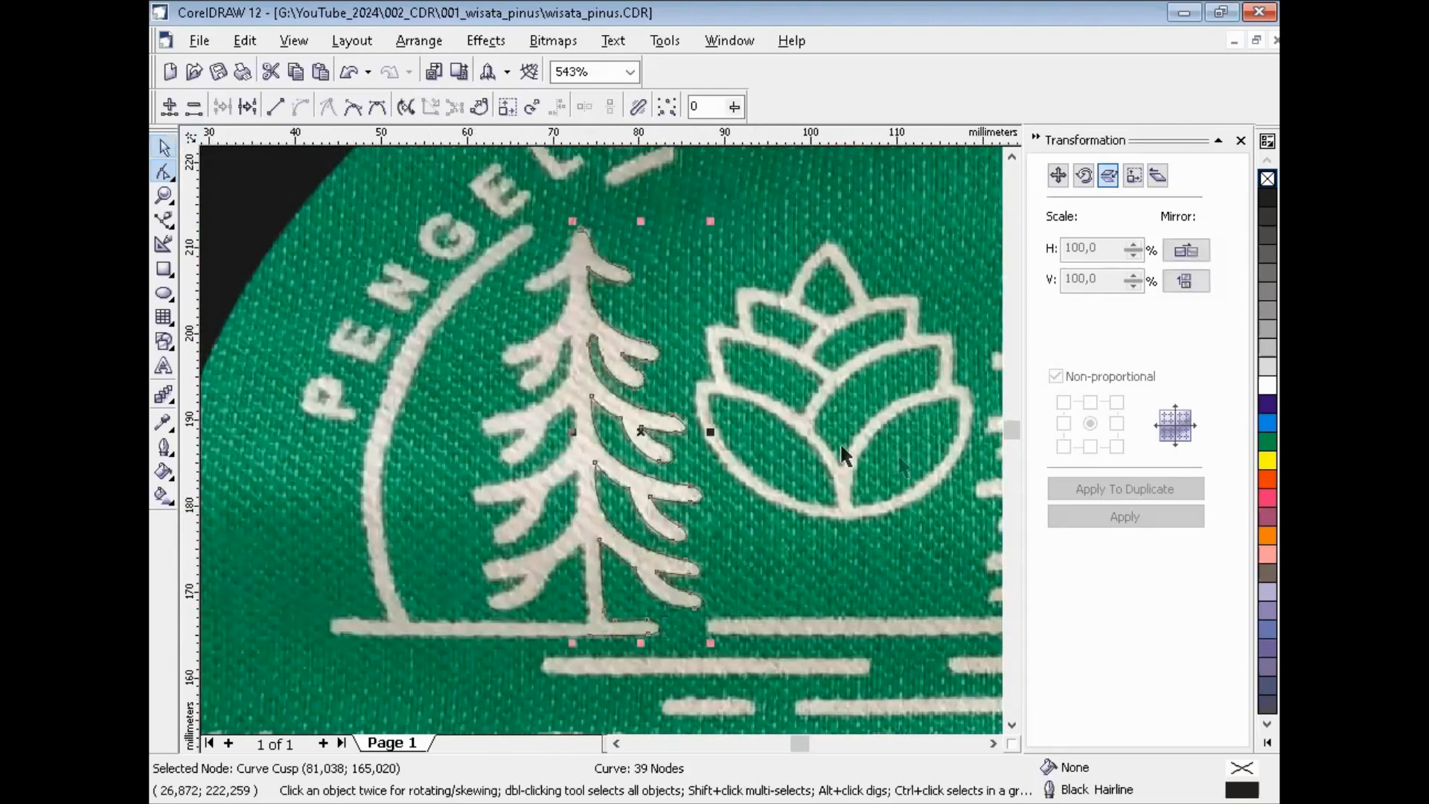
{"action": "left_click", "coordinate": [617, 743]}
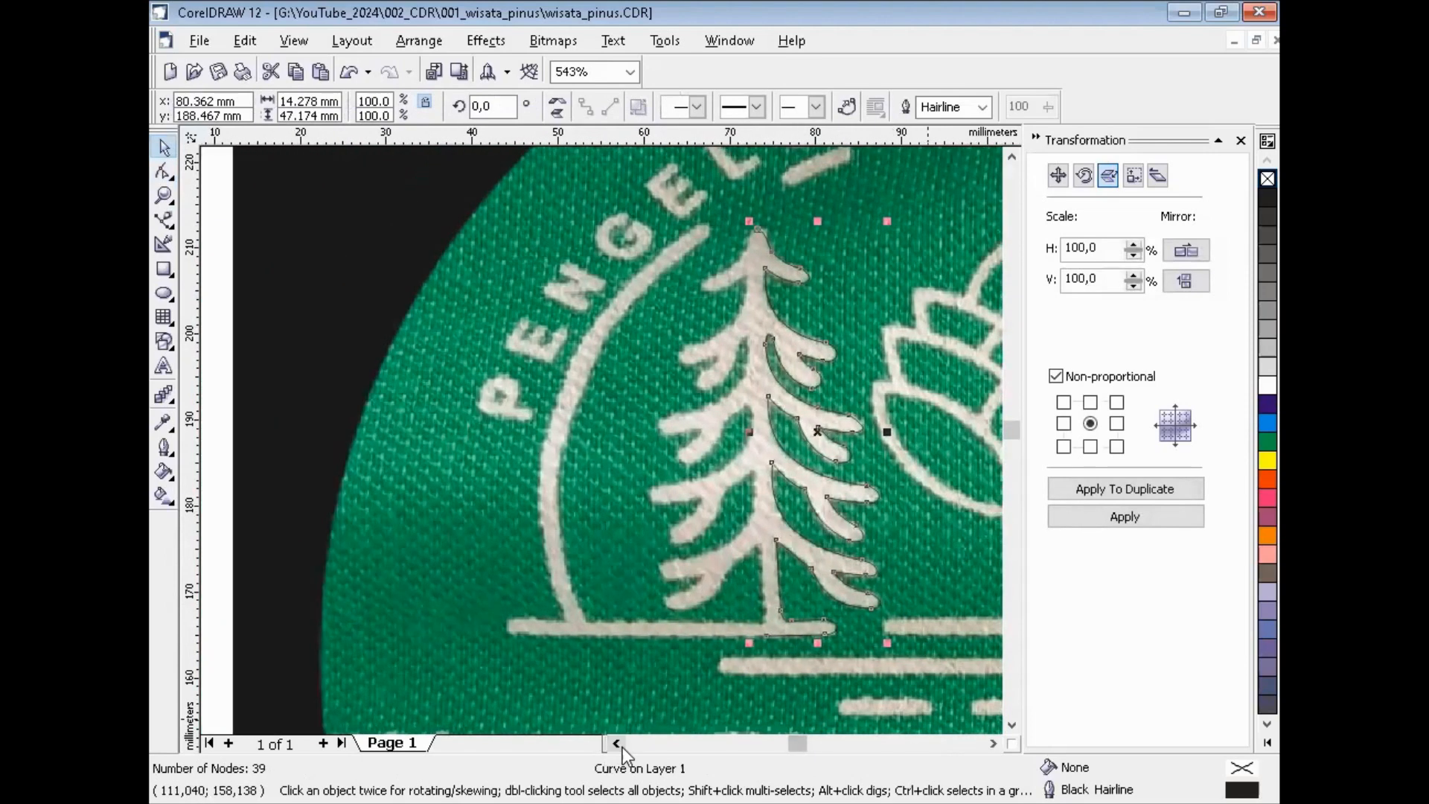
{"action": "key", "text": "F3"}
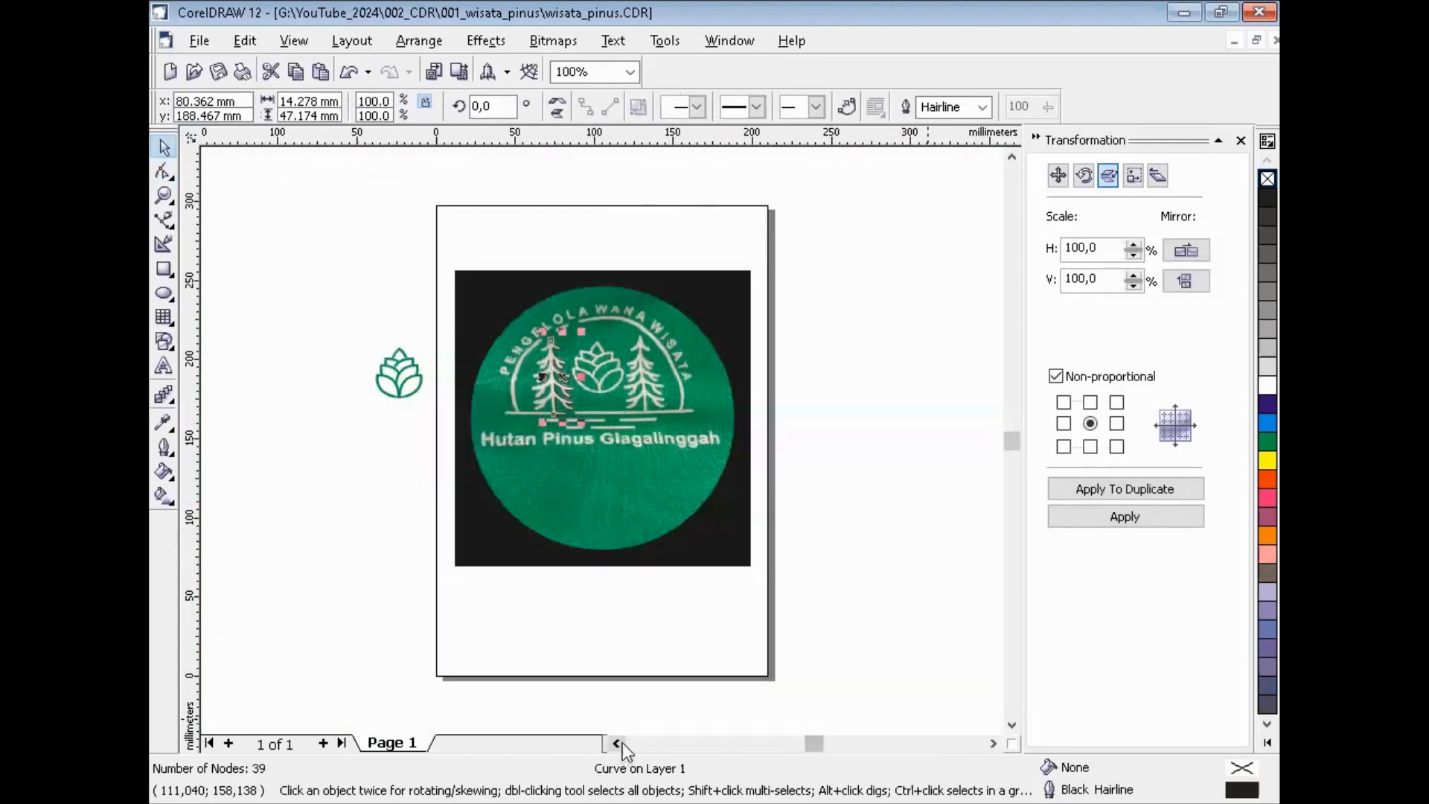
{"action": "left_click", "coordinate": [359, 226]}
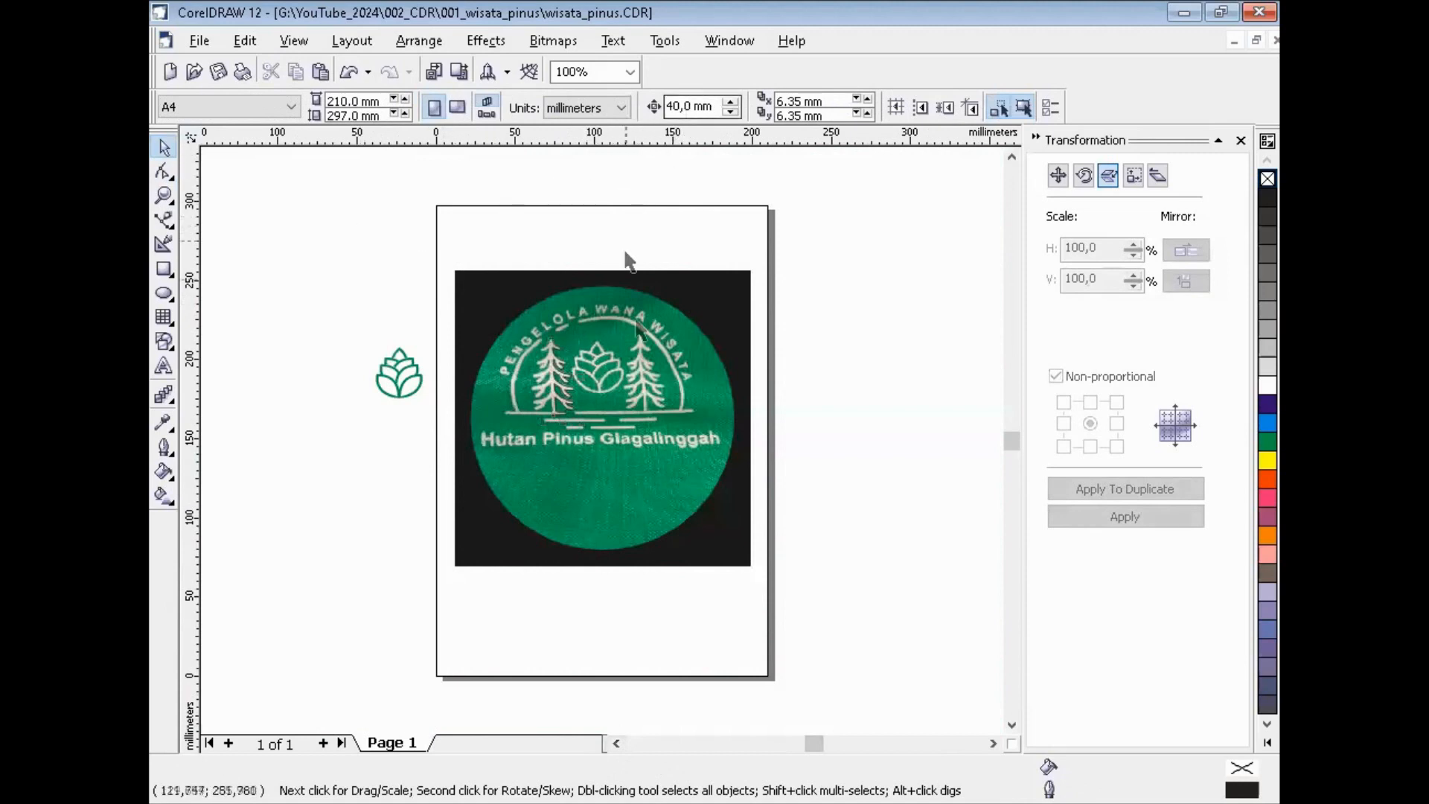
{"action": "left_click", "coordinate": [550, 368]}
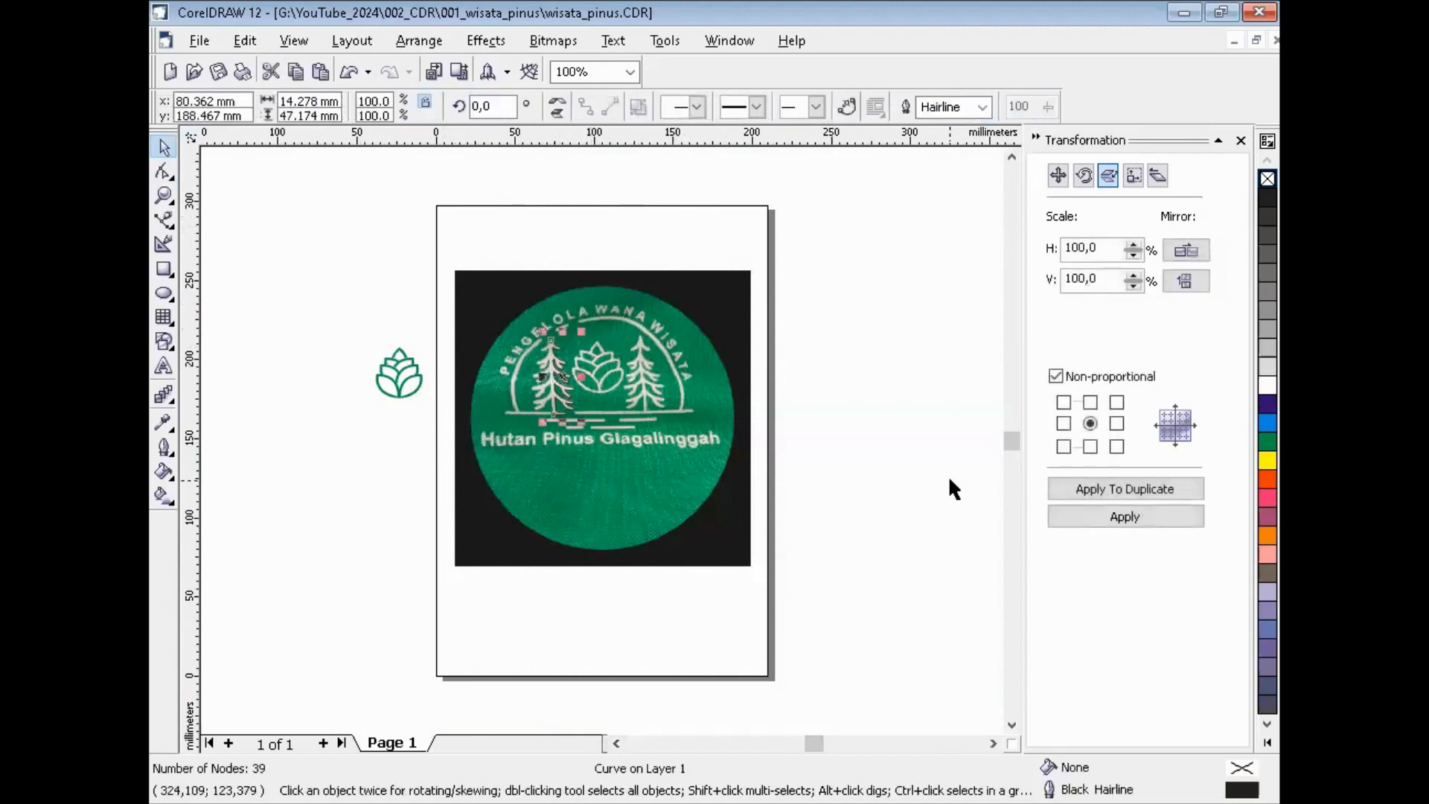
{"action": "key", "text": "Left"}
{"action": "key", "text": "Left"}
{"action": "key", "text": "Left"}
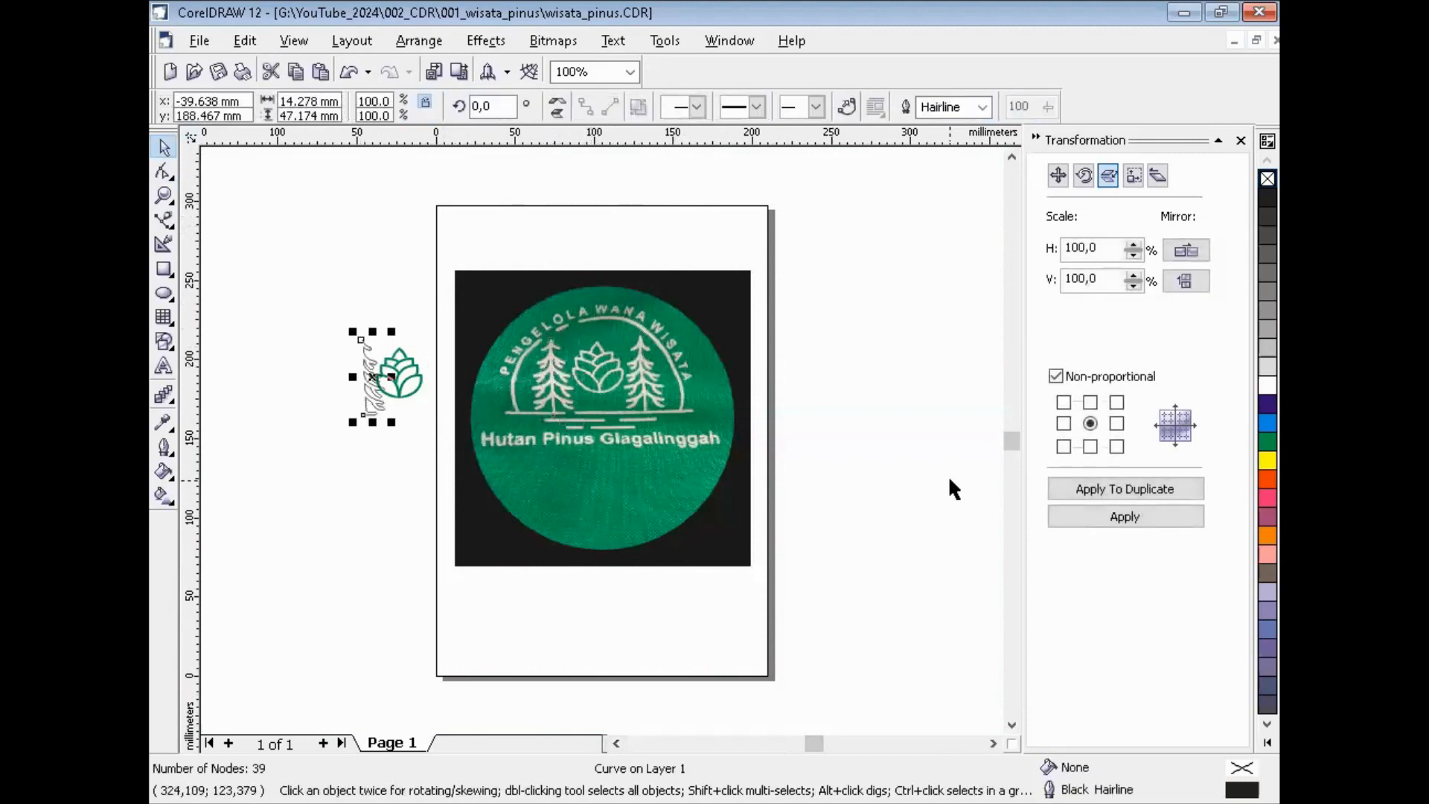
{"action": "key", "text": "Left"}
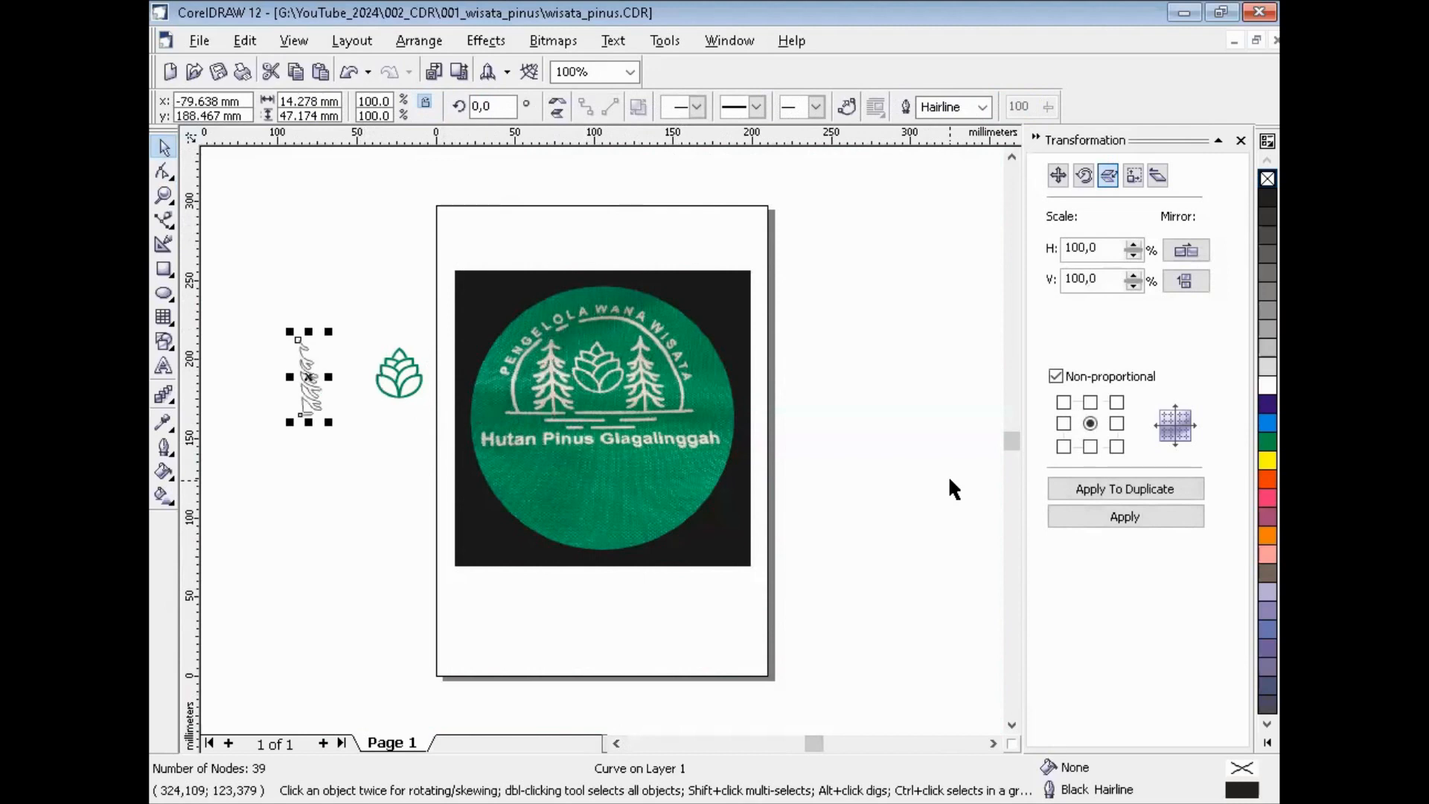
Place a copy of the half-tree curve to its left and mirror the copy horizontally.
{"action": "left_click", "coordinate": [355, 492]}
{"action": "key", "text": "F2"}
{"action": "left_click_drag", "start_coordinate": [234, 299], "coordinate": [400, 488]}
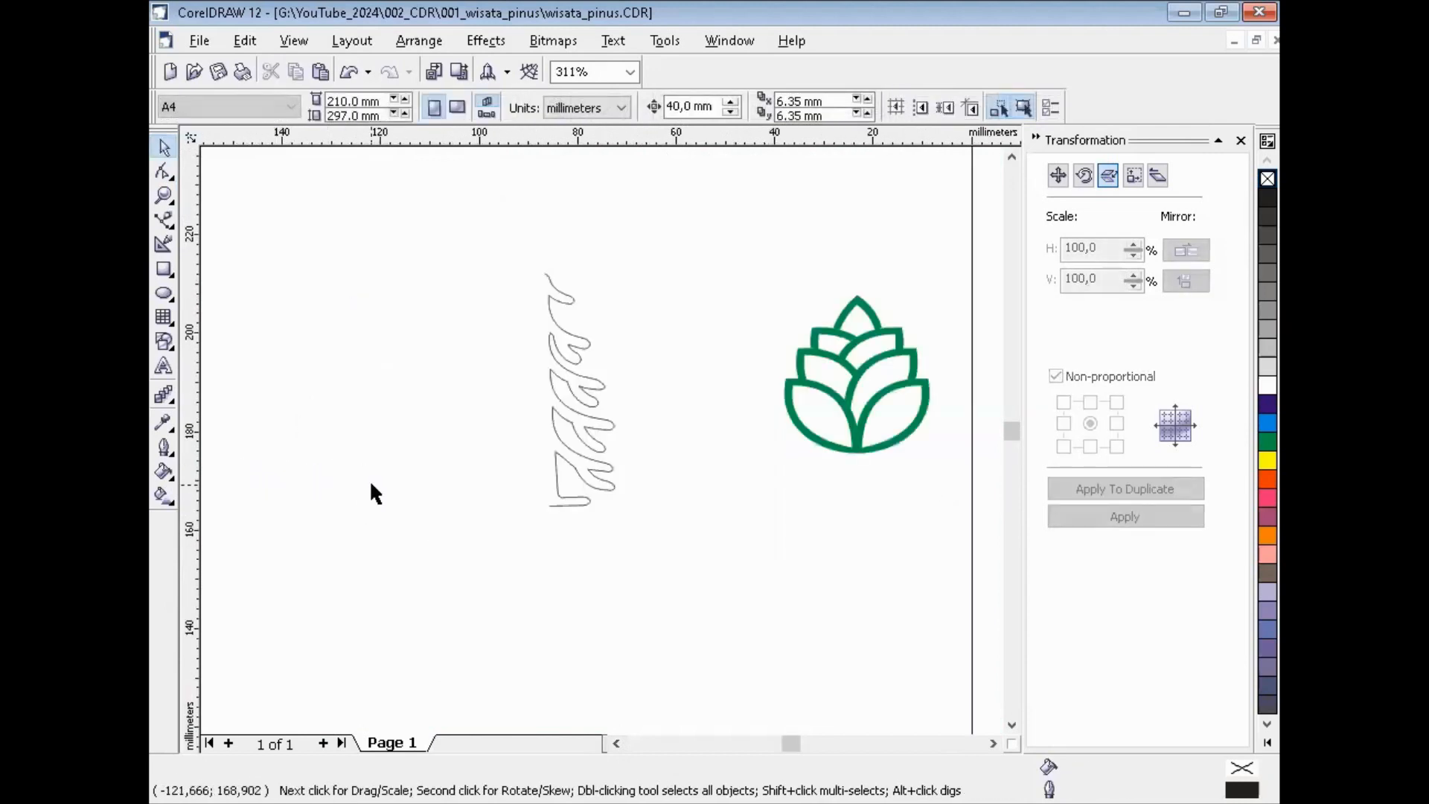
{"action": "left_click", "coordinate": [556, 302]}
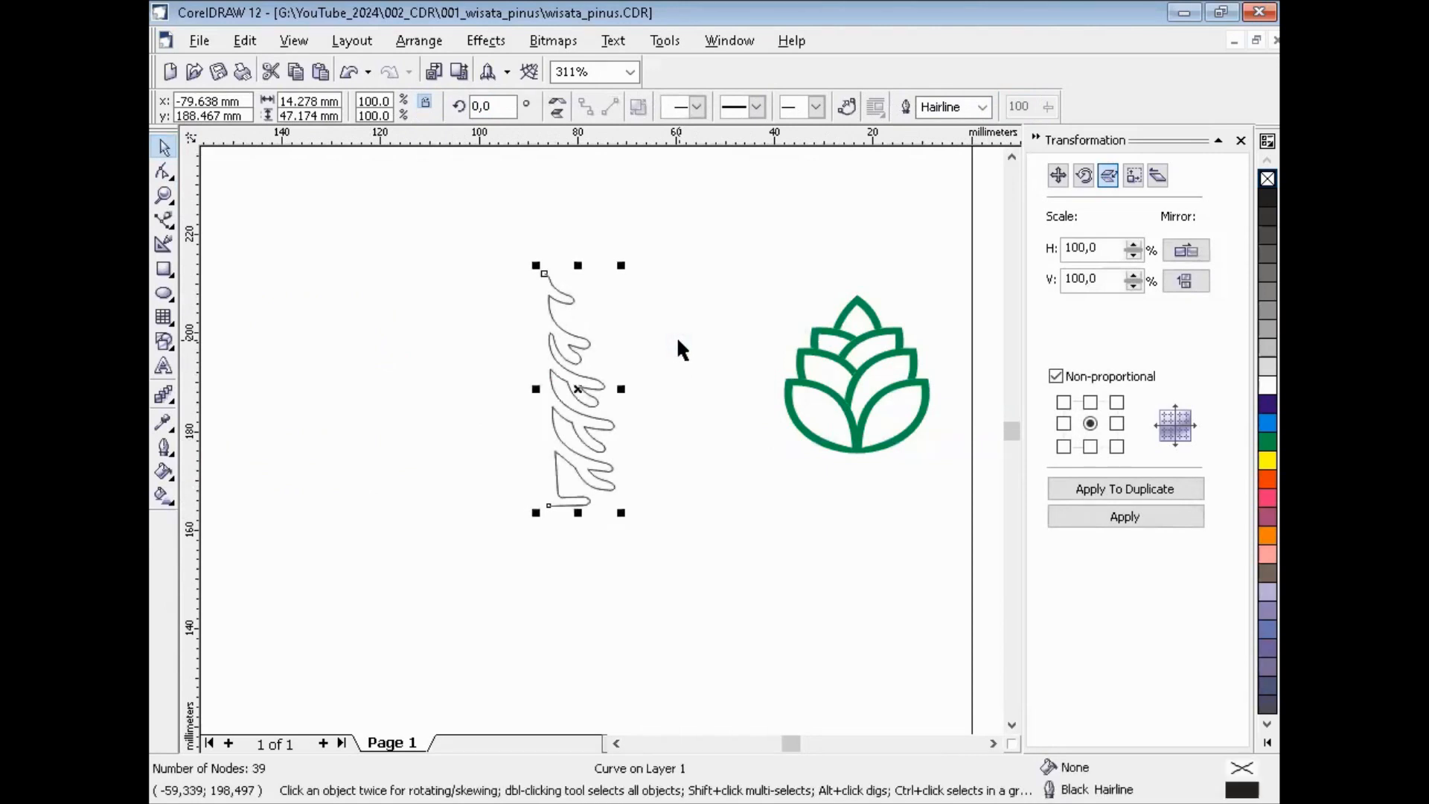
{"action": "left_click_drag", "start_coordinate": [564, 293], "coordinate": [485, 299]}
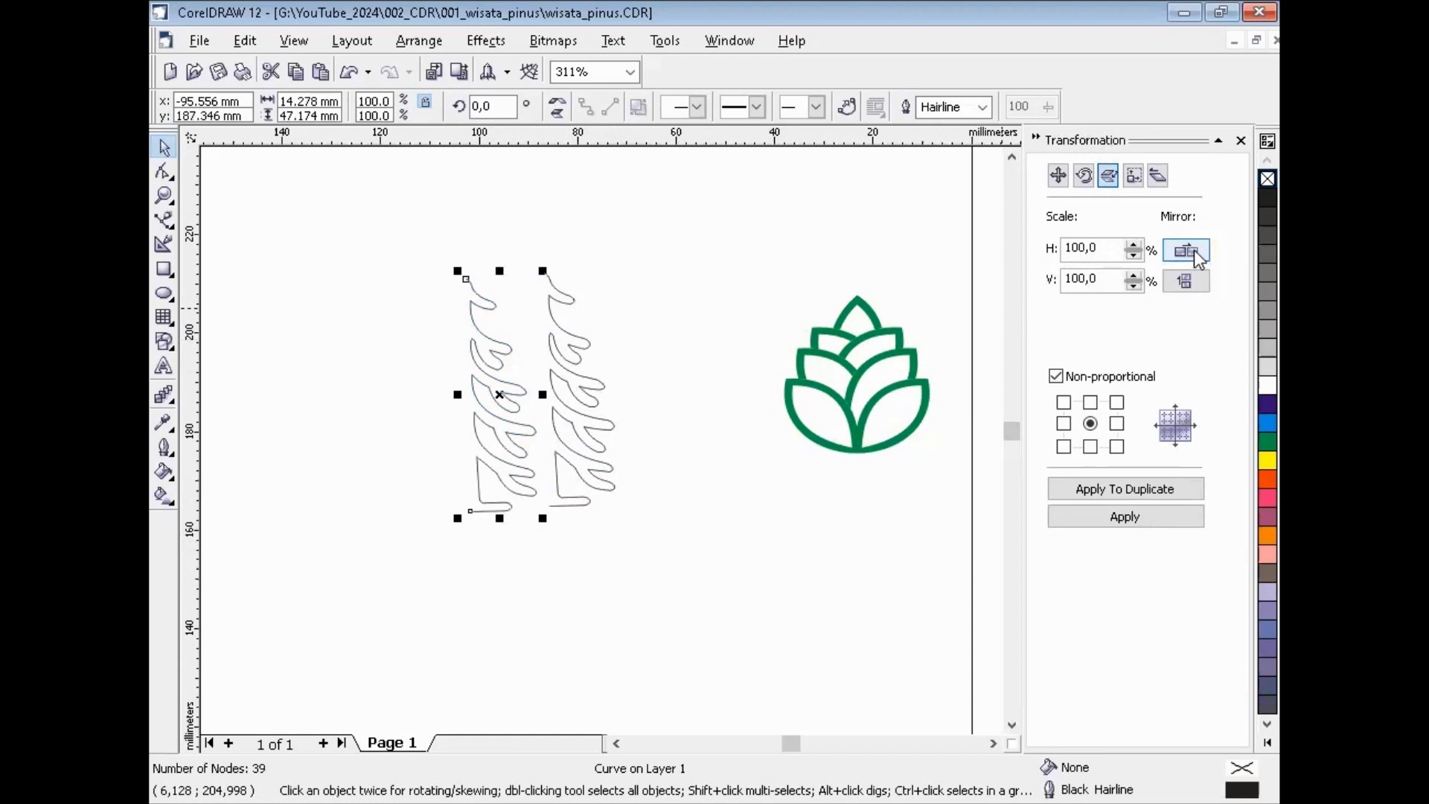
{"action": "left_click", "coordinate": [1141, 517]}
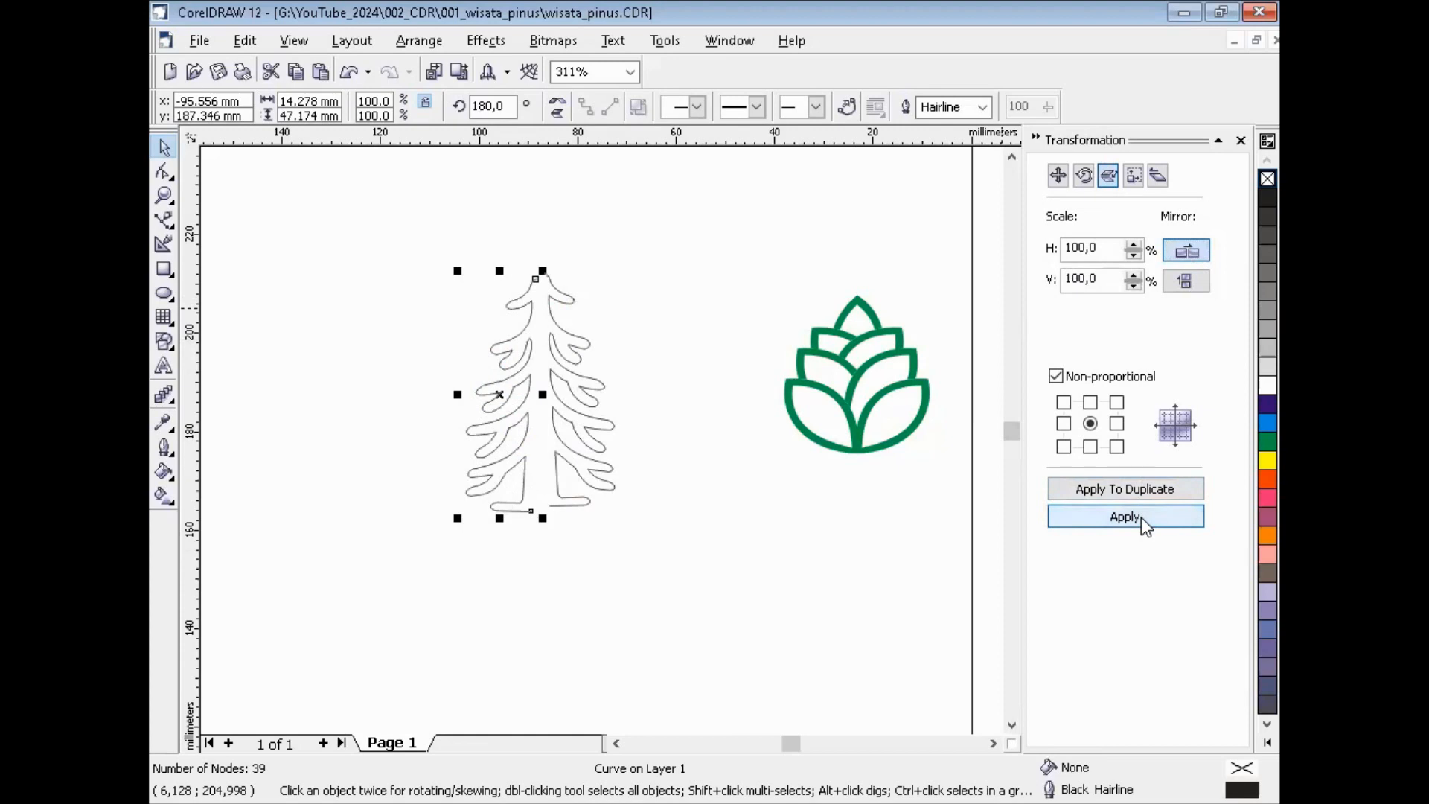
Pull the mirrored half aside, enable Snap To Objects, and snap its top node onto the original half's top node.
{"action": "key", "text": "z"}
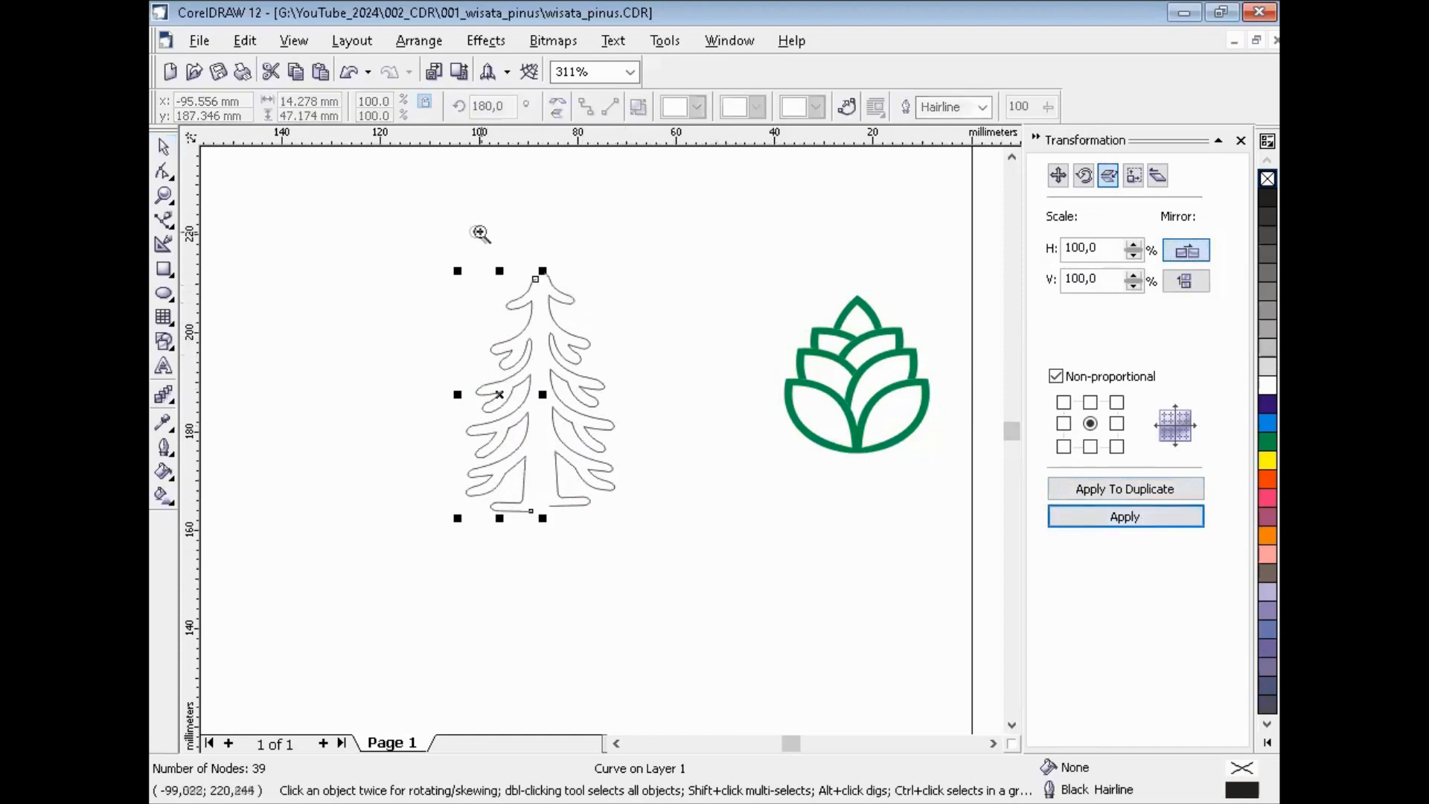
{"action": "left_click_drag", "start_coordinate": [448, 235], "coordinate": [623, 518]}
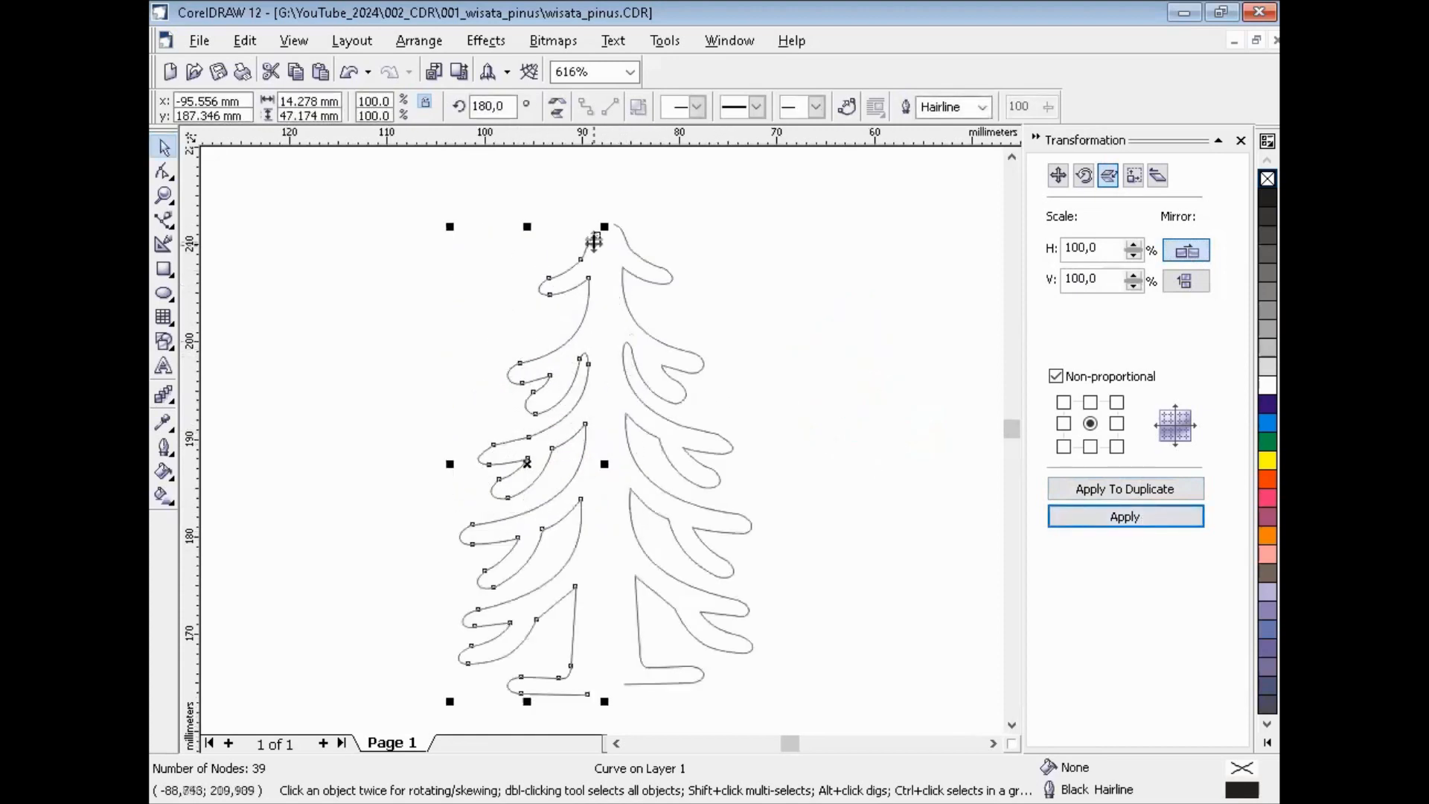
{"action": "left_click_drag", "start_coordinate": [596, 239], "coordinate": [444, 227]}
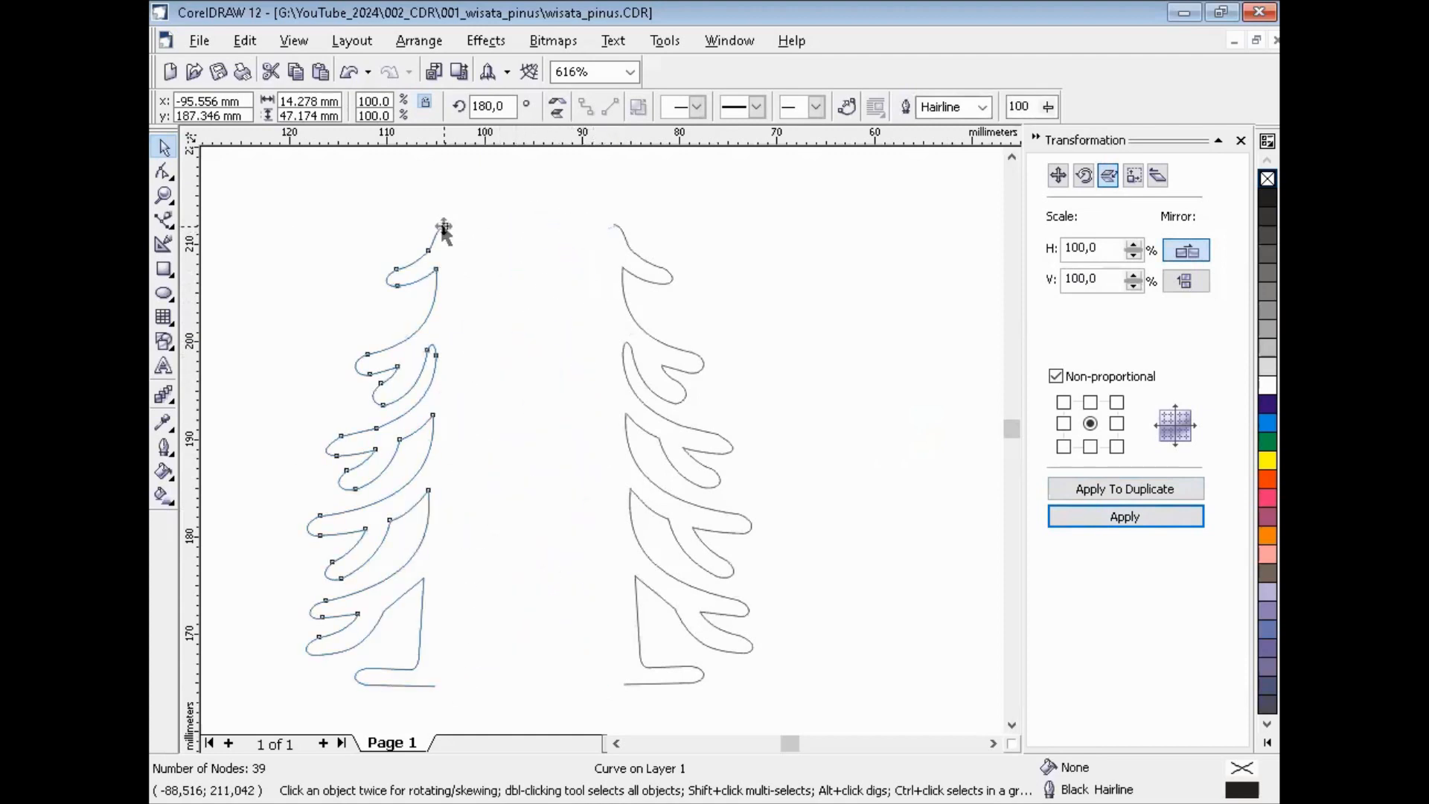
{"action": "left_click", "coordinate": [295, 41]}
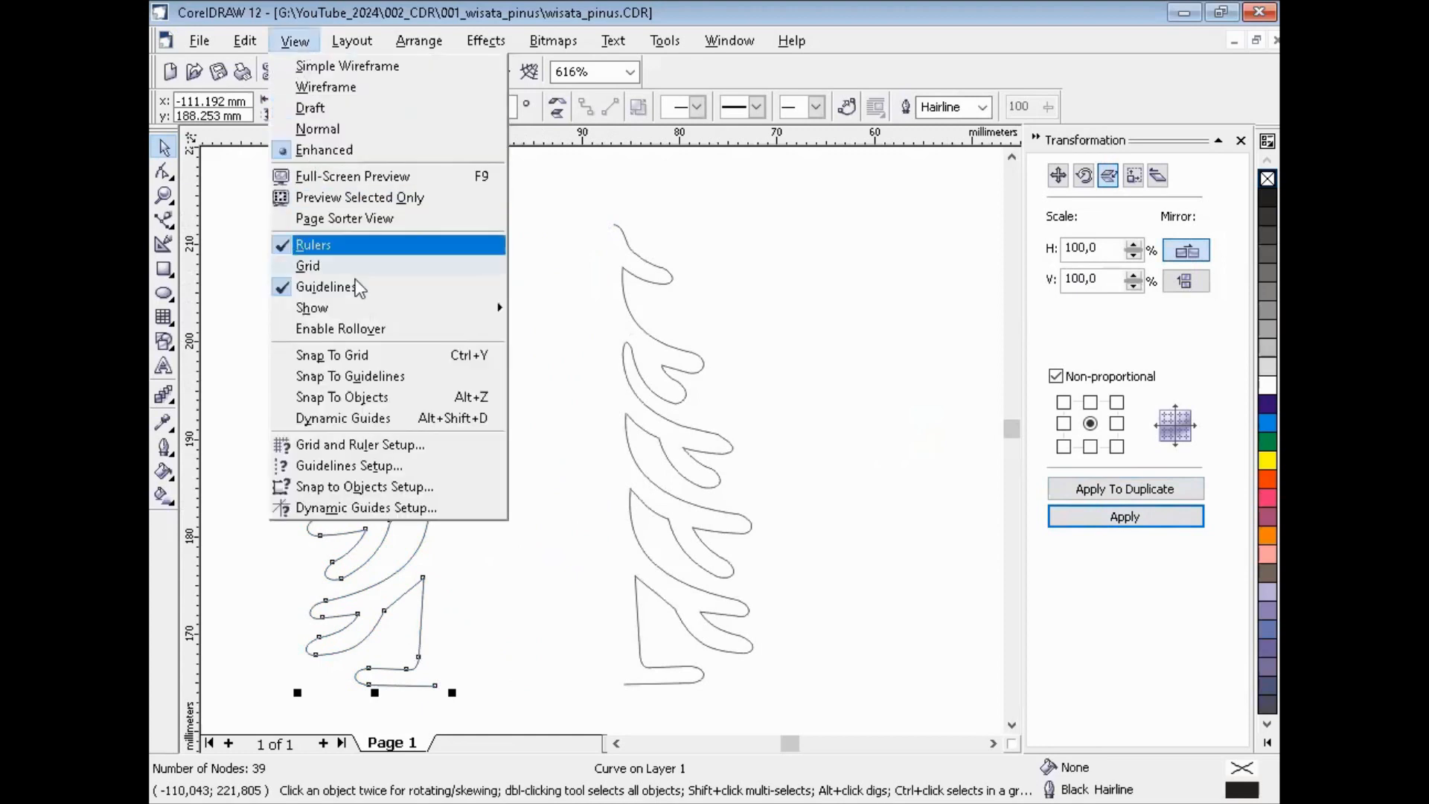
{"action": "left_click", "coordinate": [413, 399]}
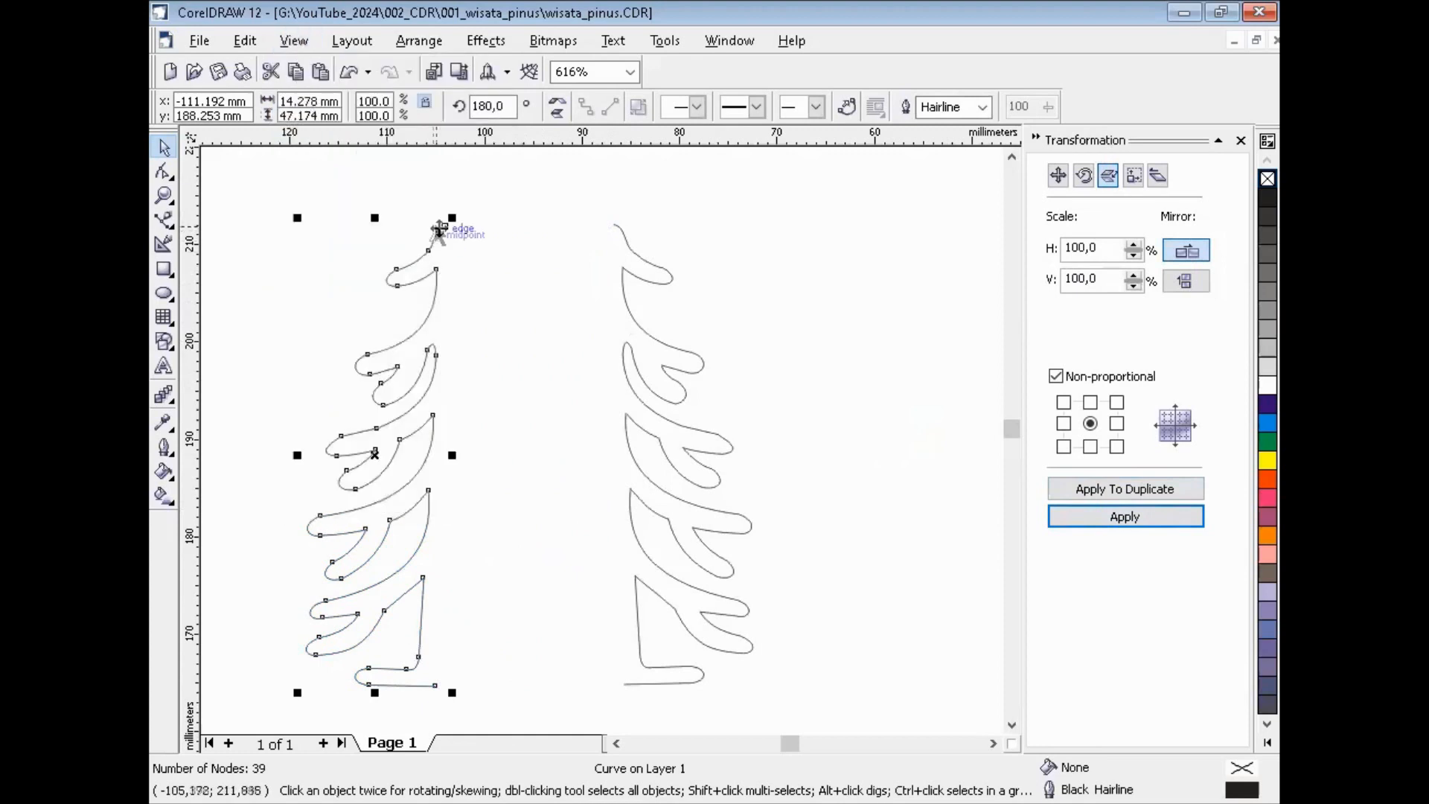
{"action": "left_click_drag", "start_coordinate": [445, 226], "coordinate": [613, 224]}
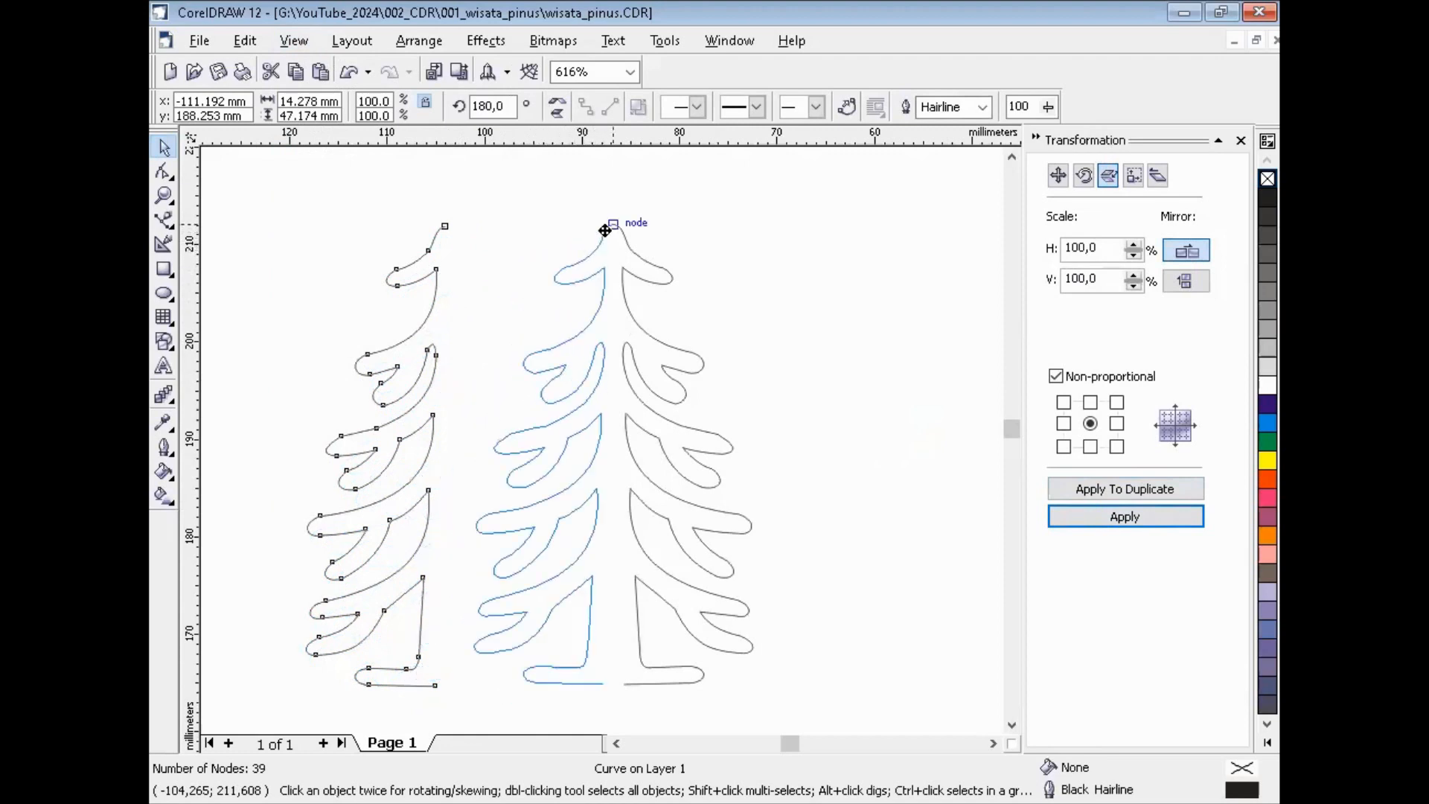
{"action": "left_click", "coordinate": [515, 226]}
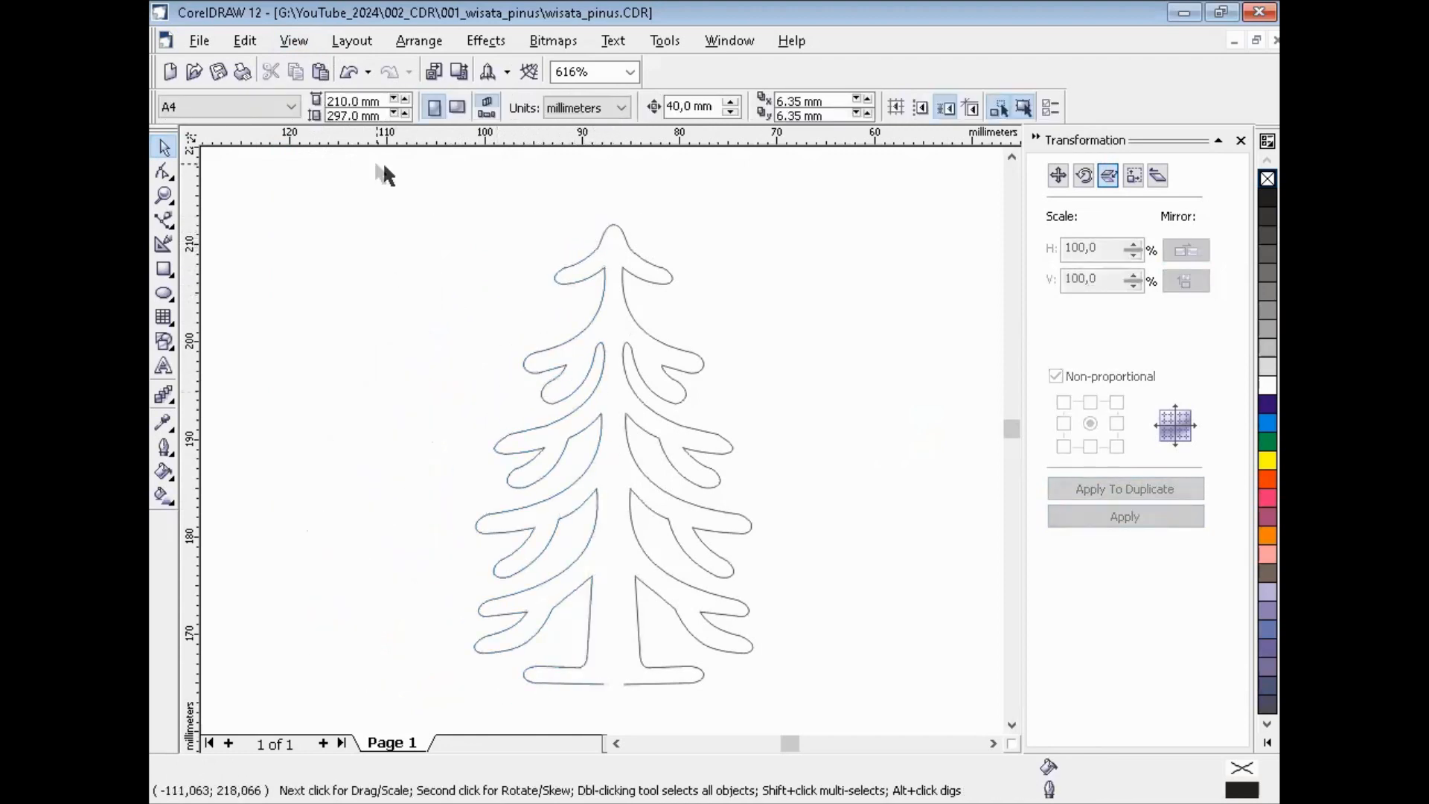
Combine the two halves of the tree into a single curve.
{"action": "left_click_drag", "start_coordinate": [377, 165], "coordinate": [827, 706]}
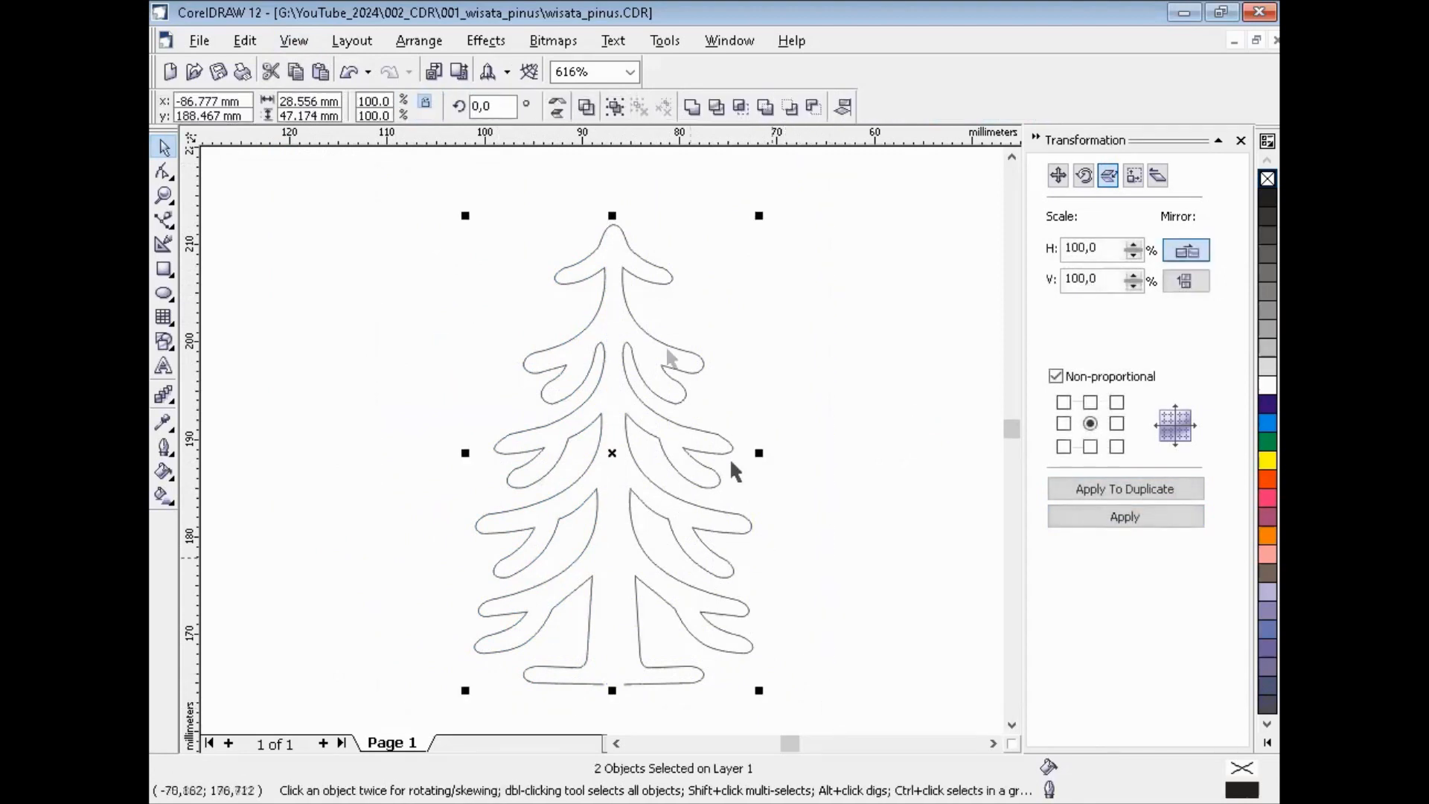
{"action": "left_click", "coordinate": [419, 39]}
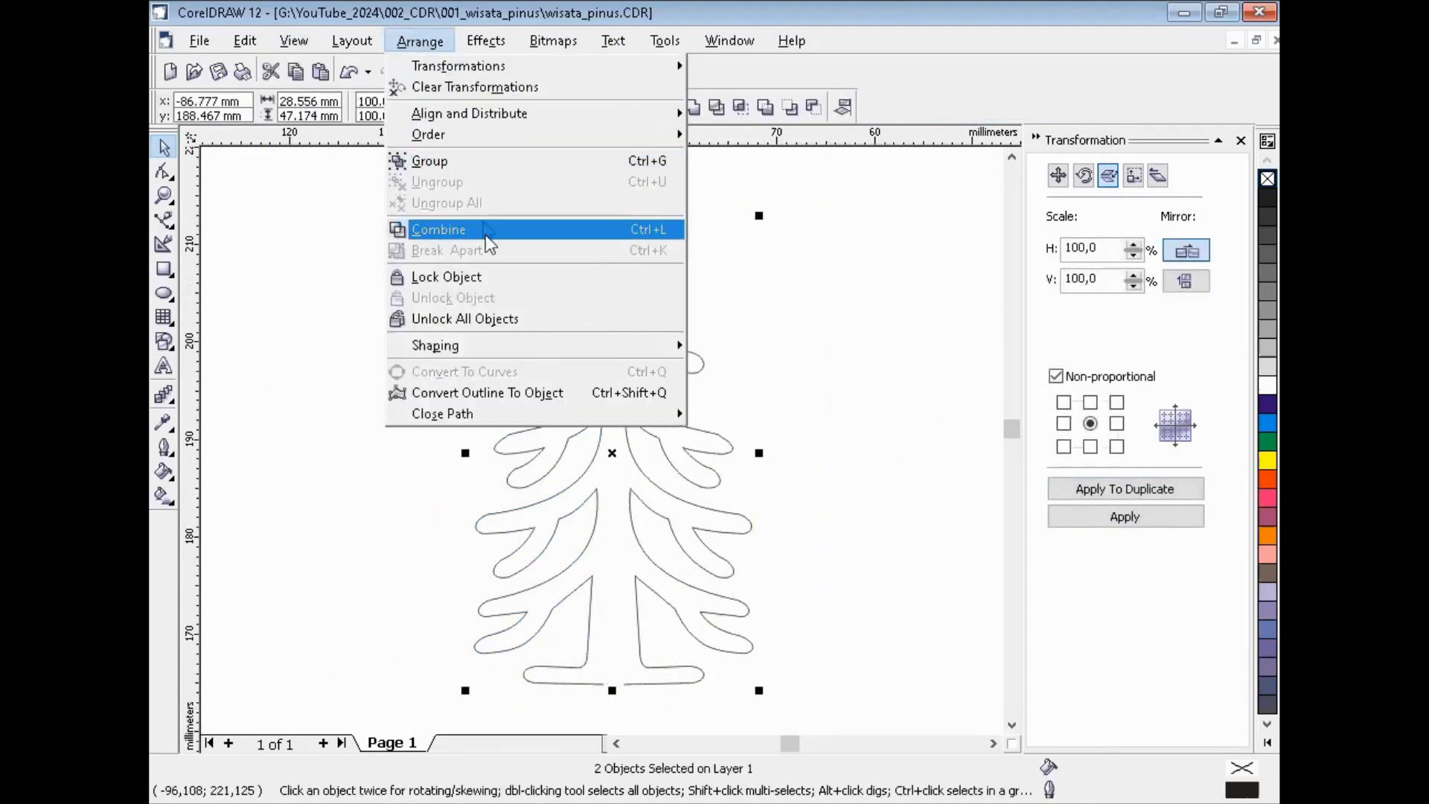
{"action": "left_click", "coordinate": [521, 230]}
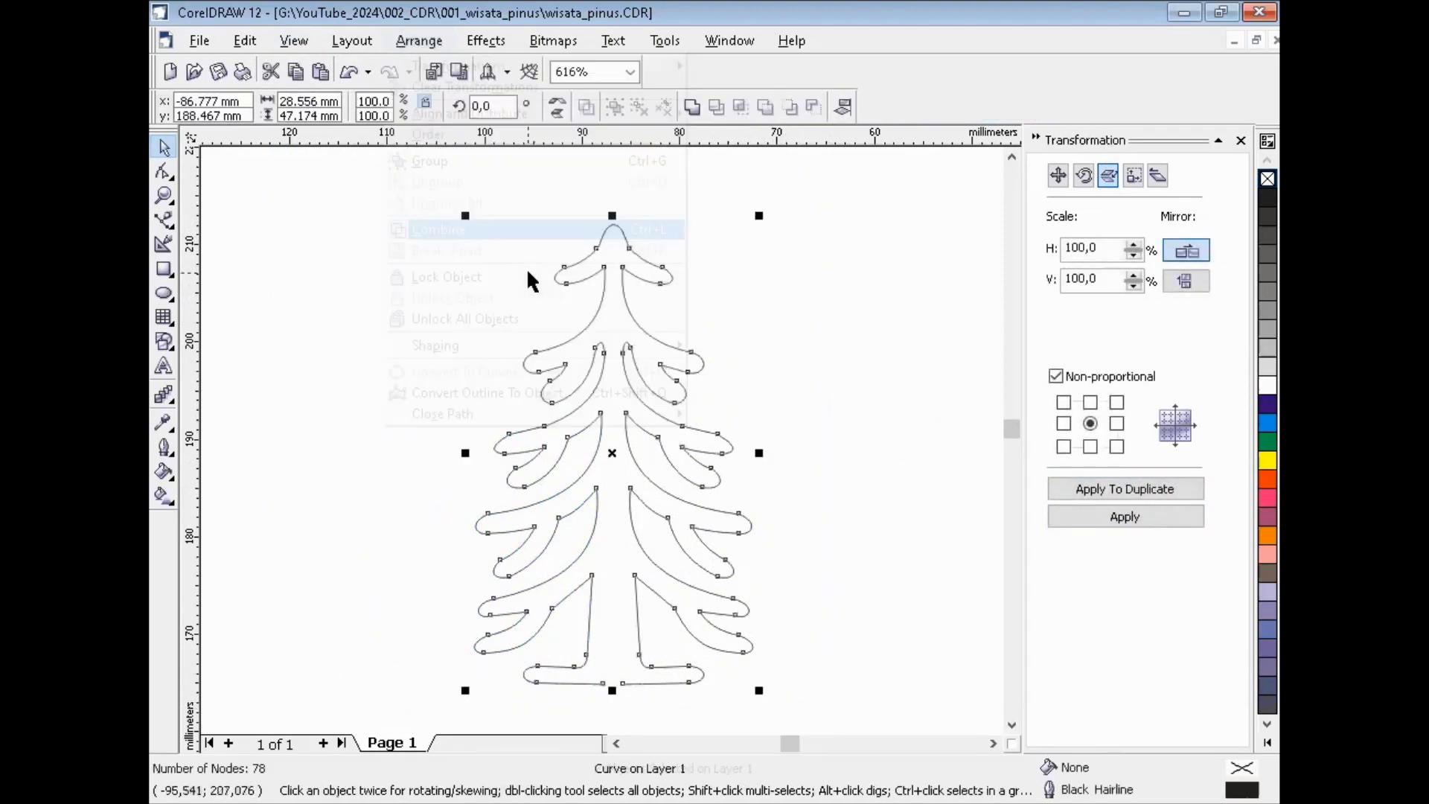
Join the two end nodes at the treetop and the two end nodes at the base to close the outline.
{"action": "left_click", "coordinate": [165, 175]}
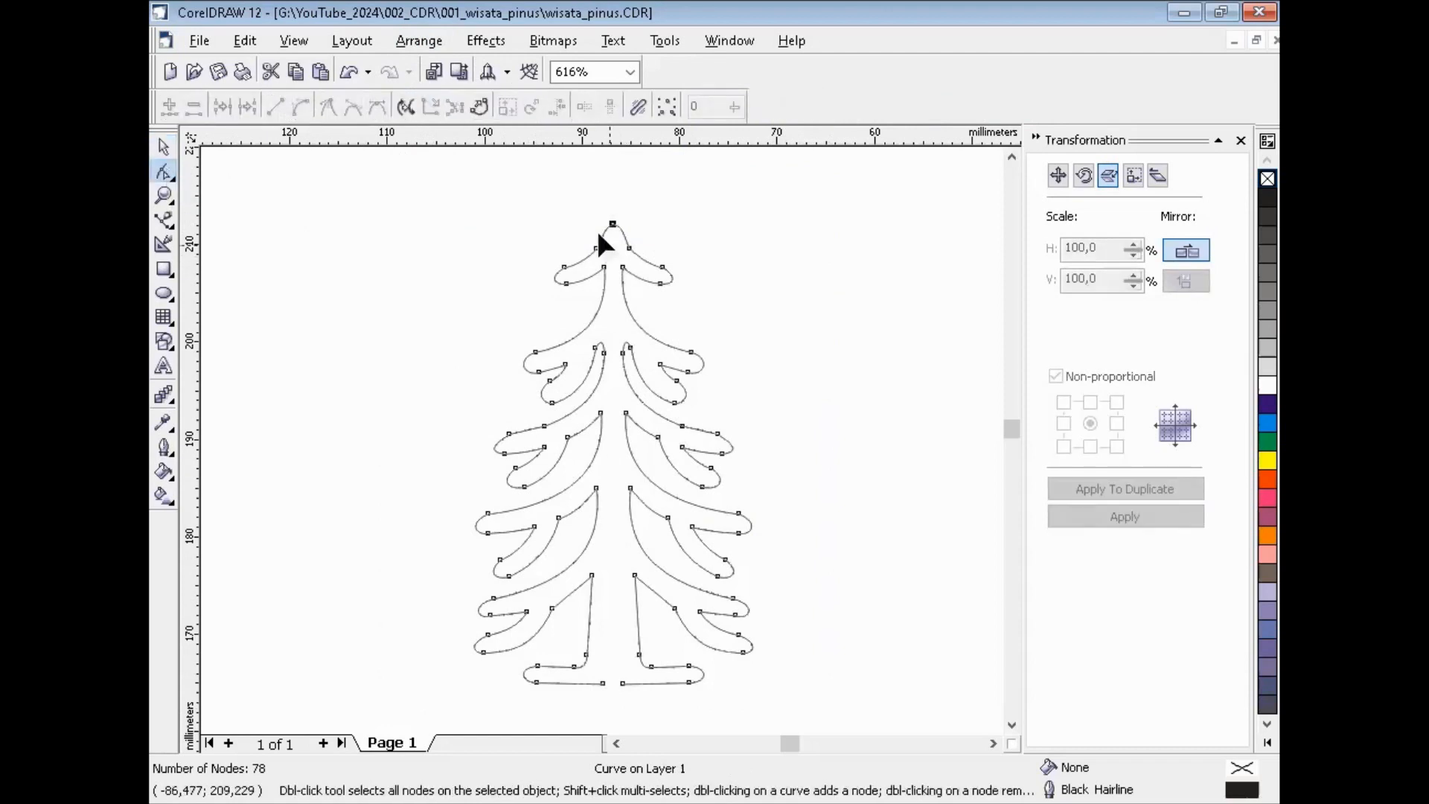
{"action": "left_click_drag", "start_coordinate": [616, 229], "coordinate": [622, 232]}
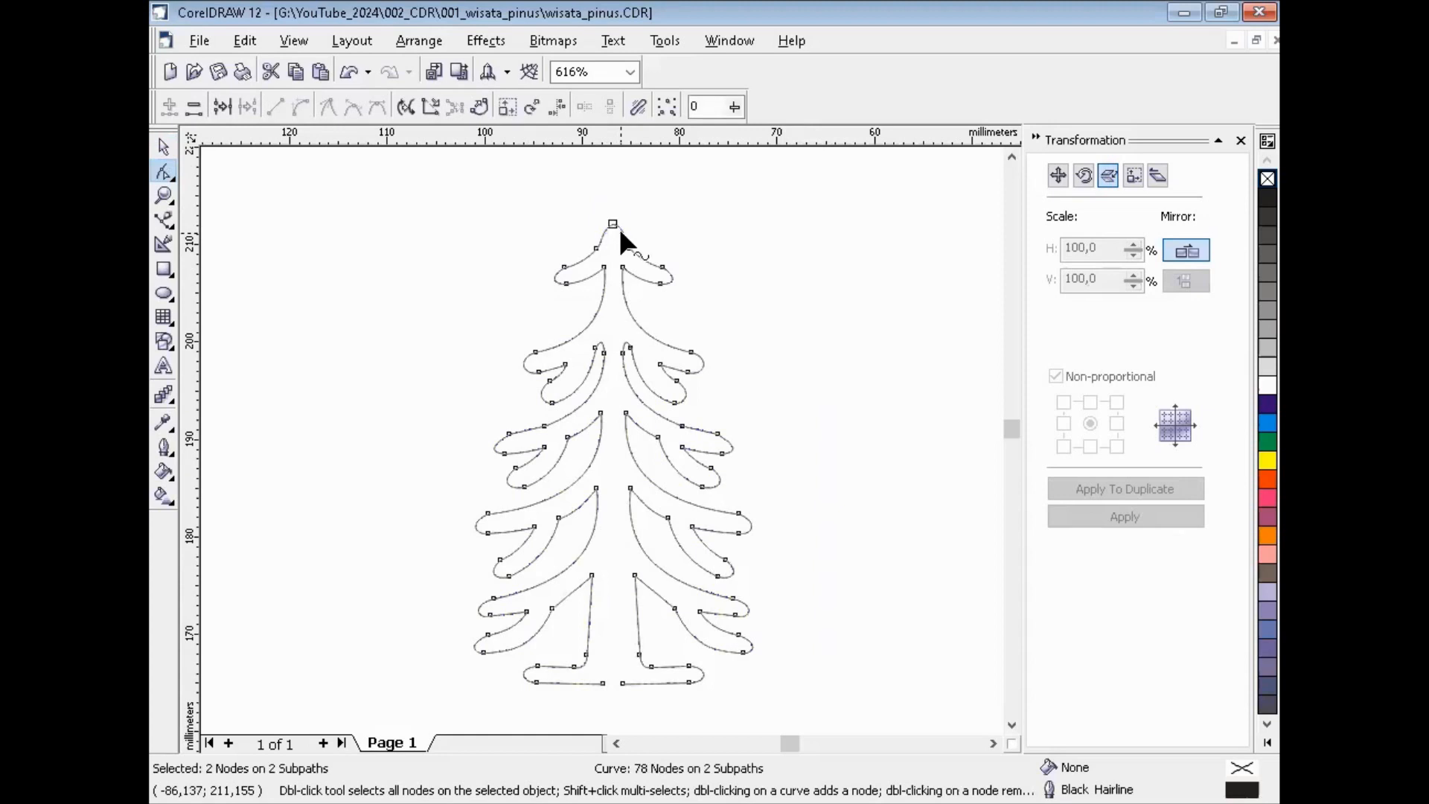
{"action": "left_click", "coordinate": [223, 107]}
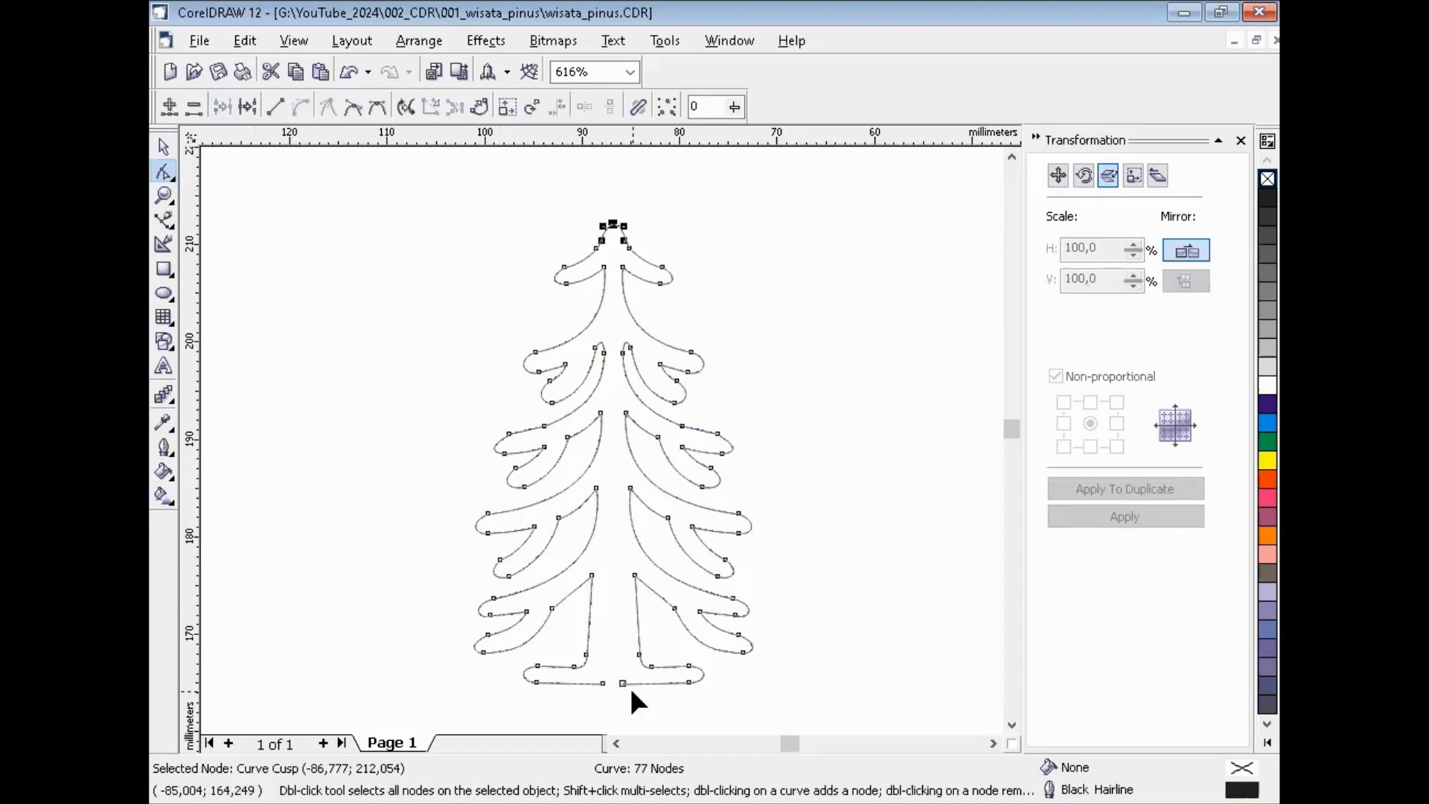
{"action": "left_click_drag", "start_coordinate": [591, 672], "coordinate": [632, 689]}
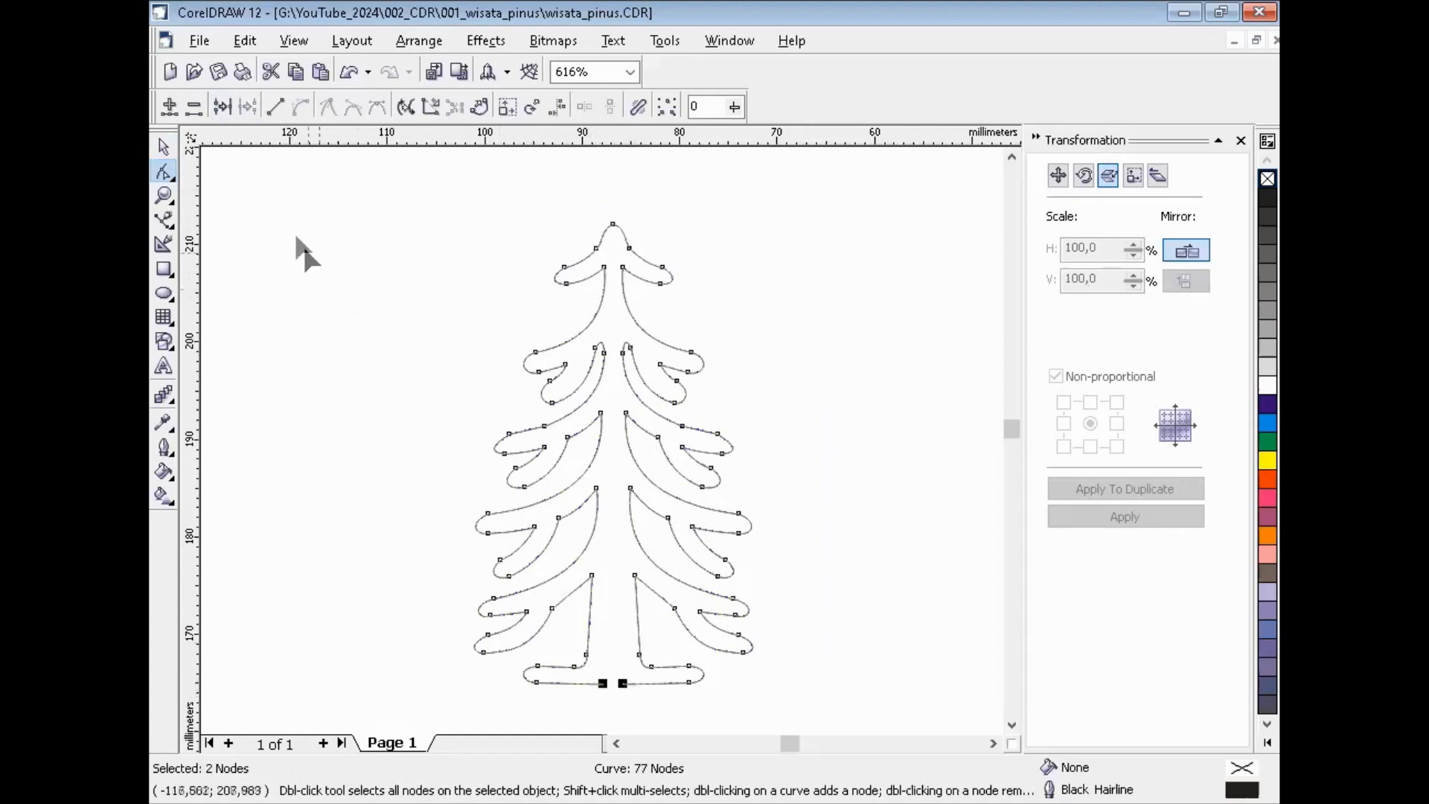
{"action": "left_click", "coordinate": [222, 106]}
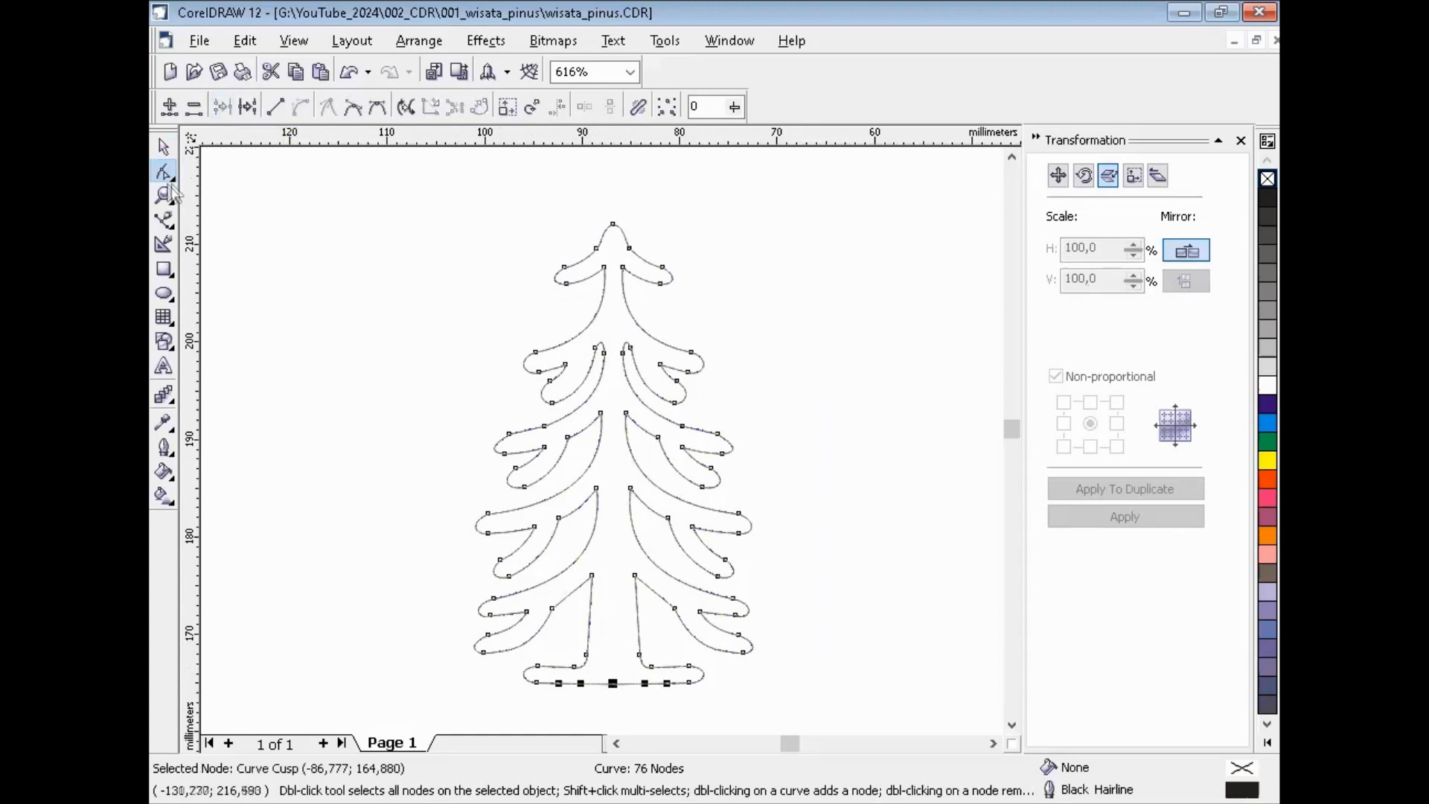
{"action": "left_click", "coordinate": [163, 146]}
{"action": "left_click", "coordinate": [771, 494]}
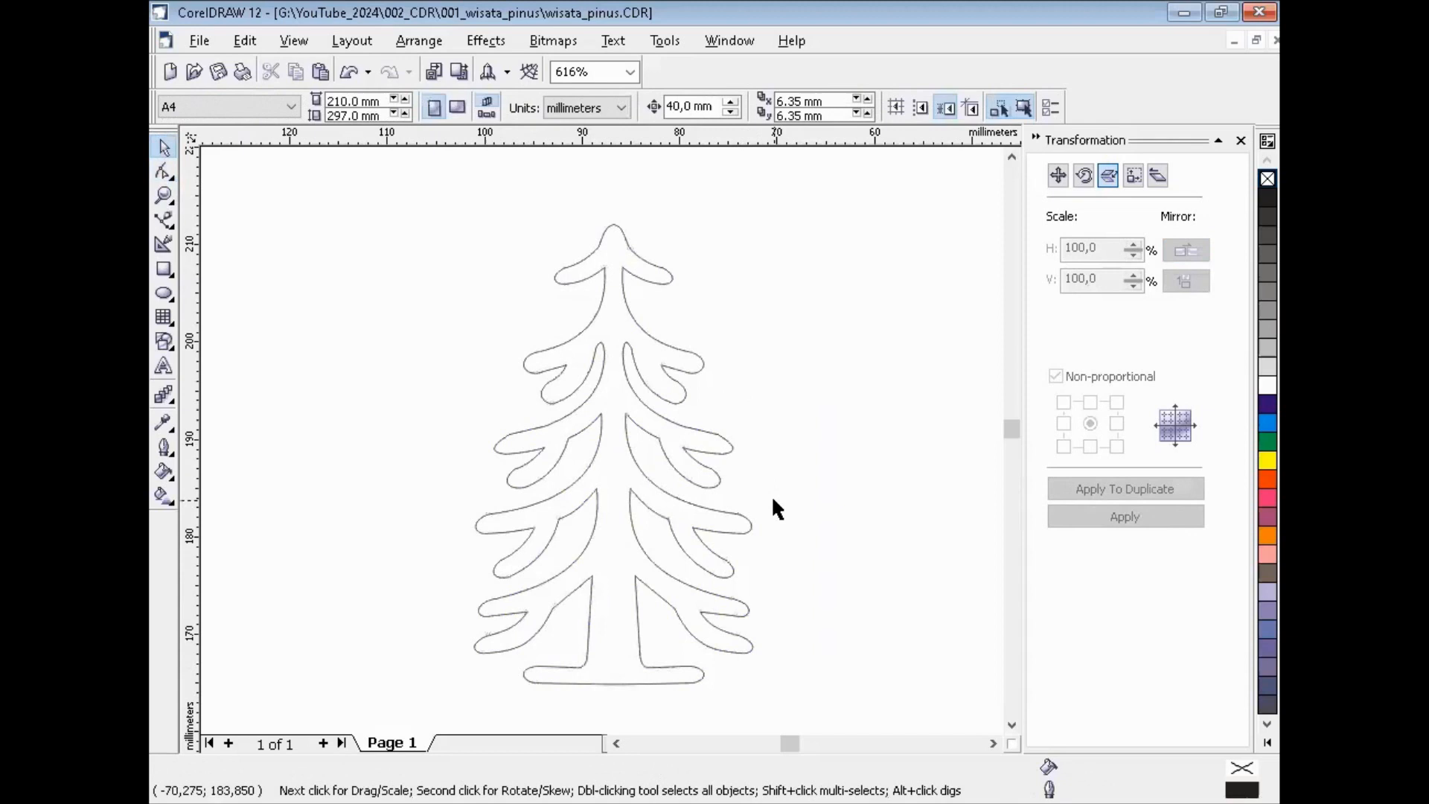
Fill the closed pine tree curve with green and set its outline width to None.
{"action": "left_click", "coordinate": [655, 394]}
{"action": "left_click", "coordinate": [1272, 442]}
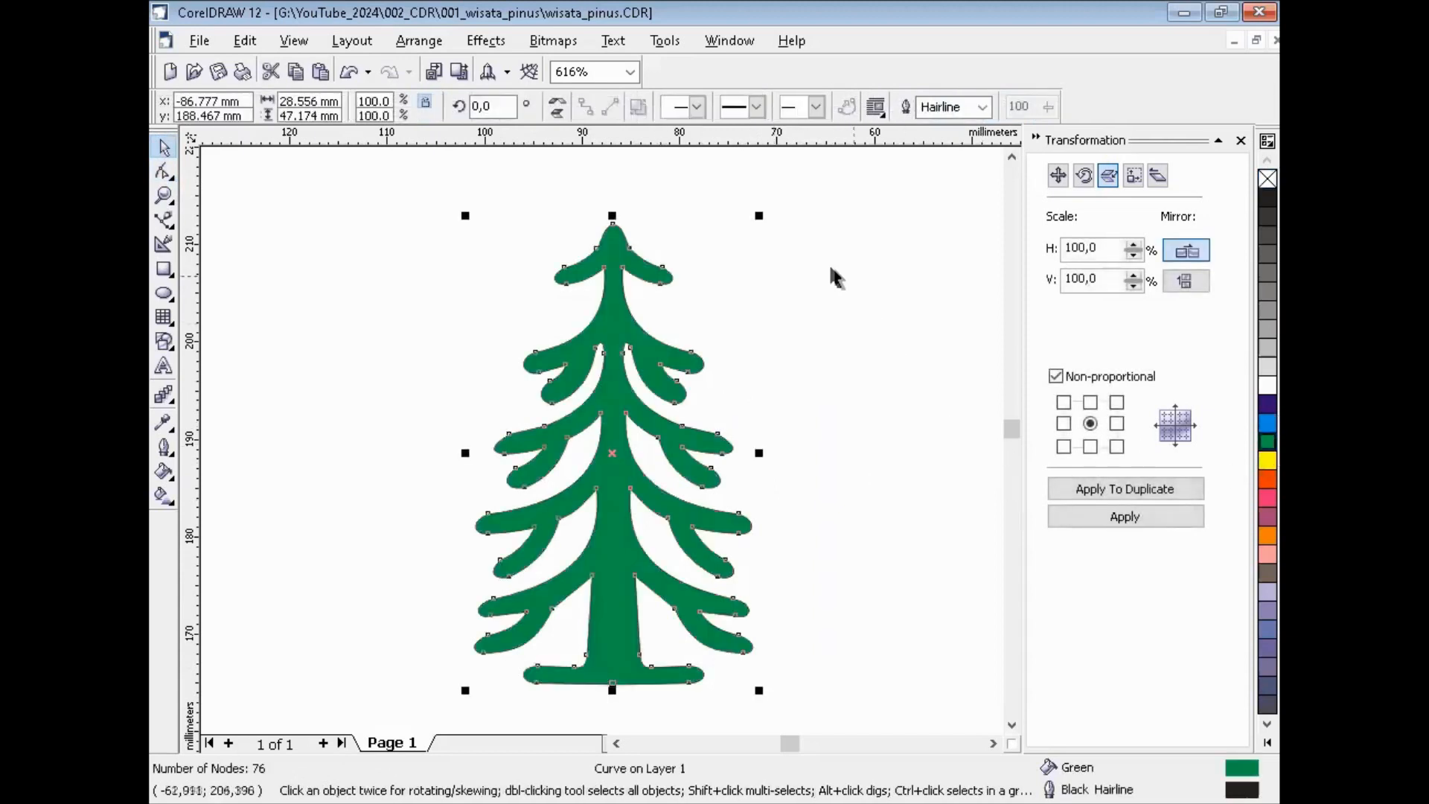
{"action": "left_click", "coordinate": [981, 109]}
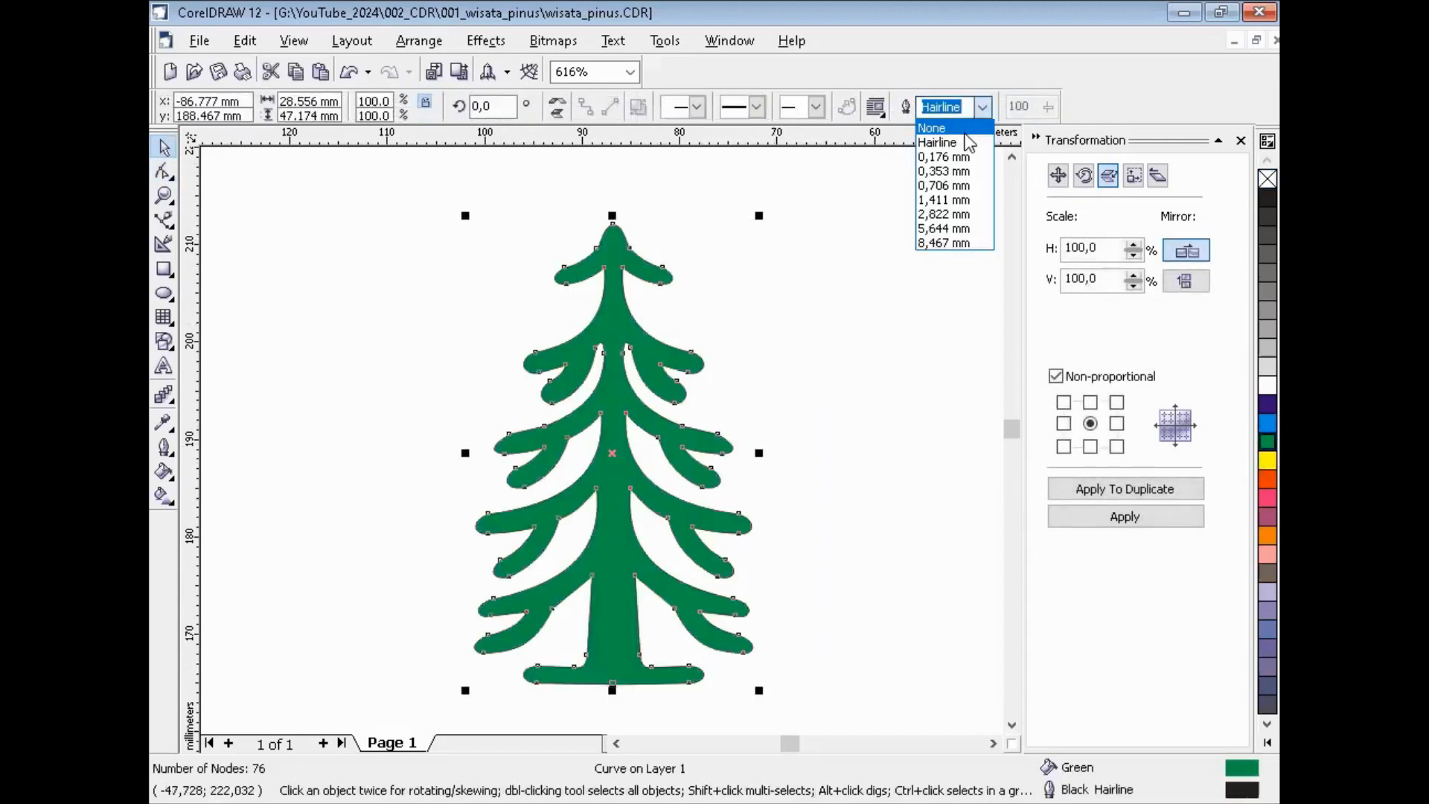
{"action": "left_click", "coordinate": [964, 132]}
{"action": "key", "text": "Escape"}
{"action": "key", "text": "F3"}
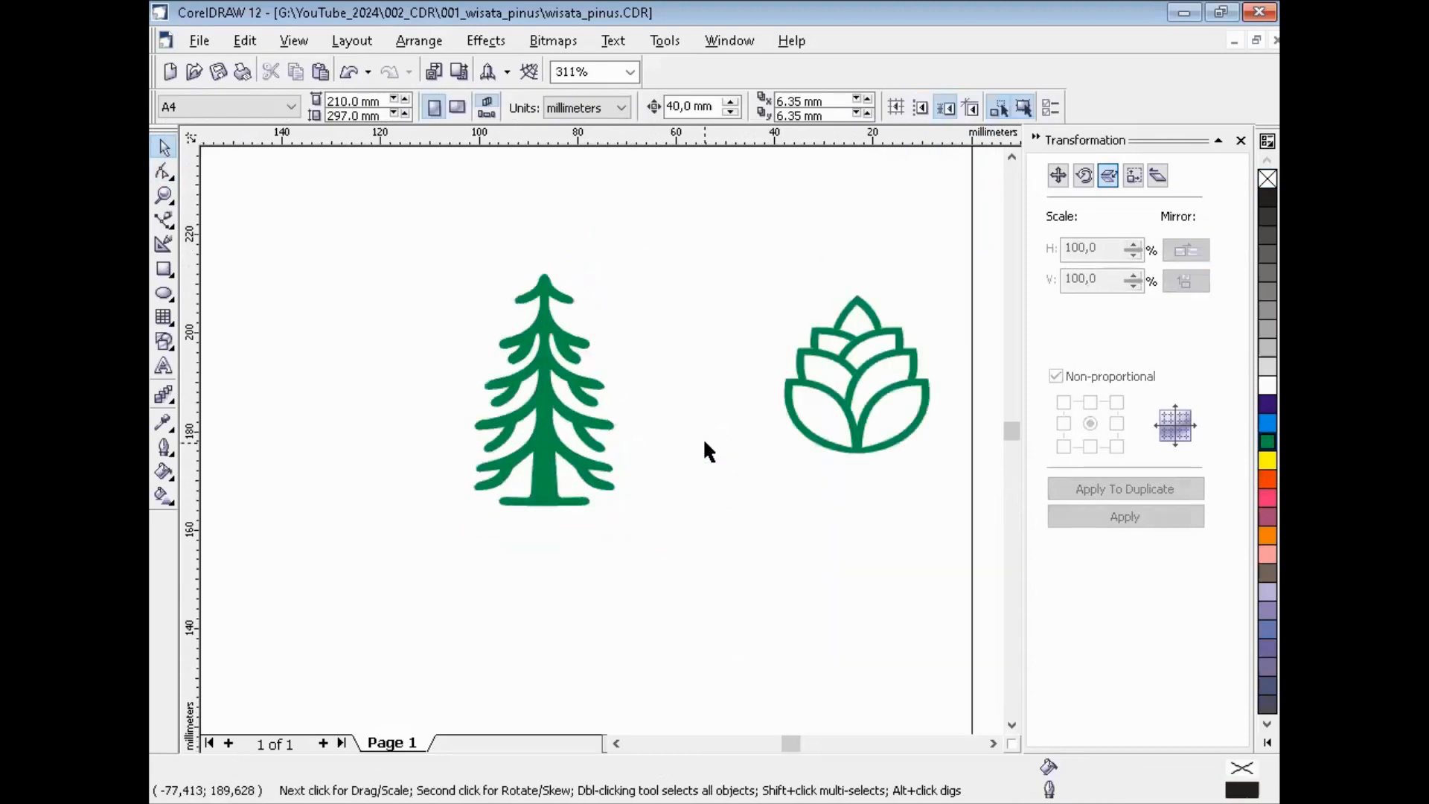
Move the pine tree closer to the pinecone, and shift both together to the left to clear space beside the reference photo.
{"action": "left_click", "coordinate": [992, 743]}
{"action": "left_click", "coordinate": [387, 387]}
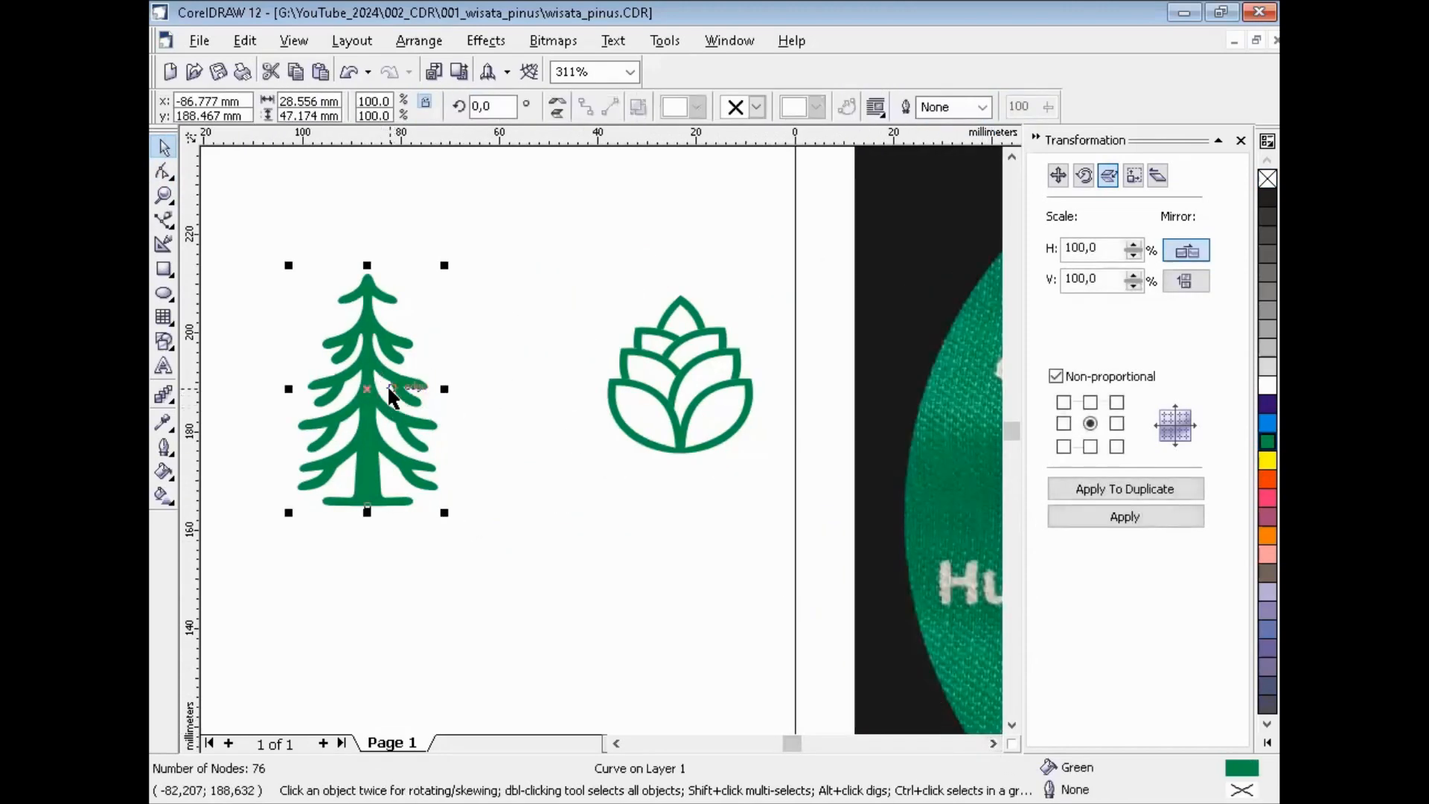
{"action": "left_click_drag", "start_coordinate": [389, 383], "coordinate": [519, 345]}
{"action": "left_click", "coordinate": [351, 239]}
{"action": "left_click_drag", "start_coordinate": [341, 215], "coordinate": [802, 480]}
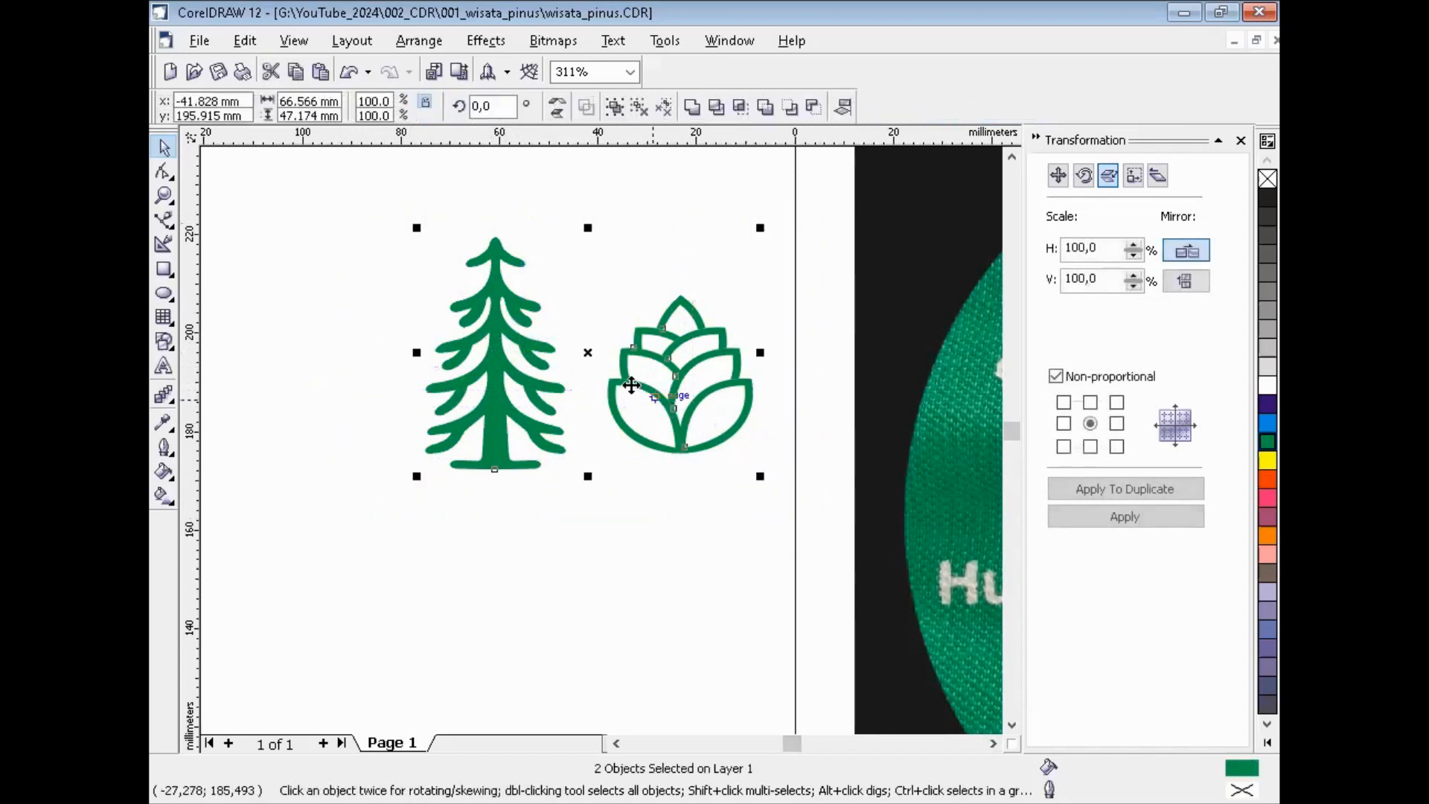
{"action": "left_click_drag", "start_coordinate": [585, 355], "coordinate": [345, 361]}
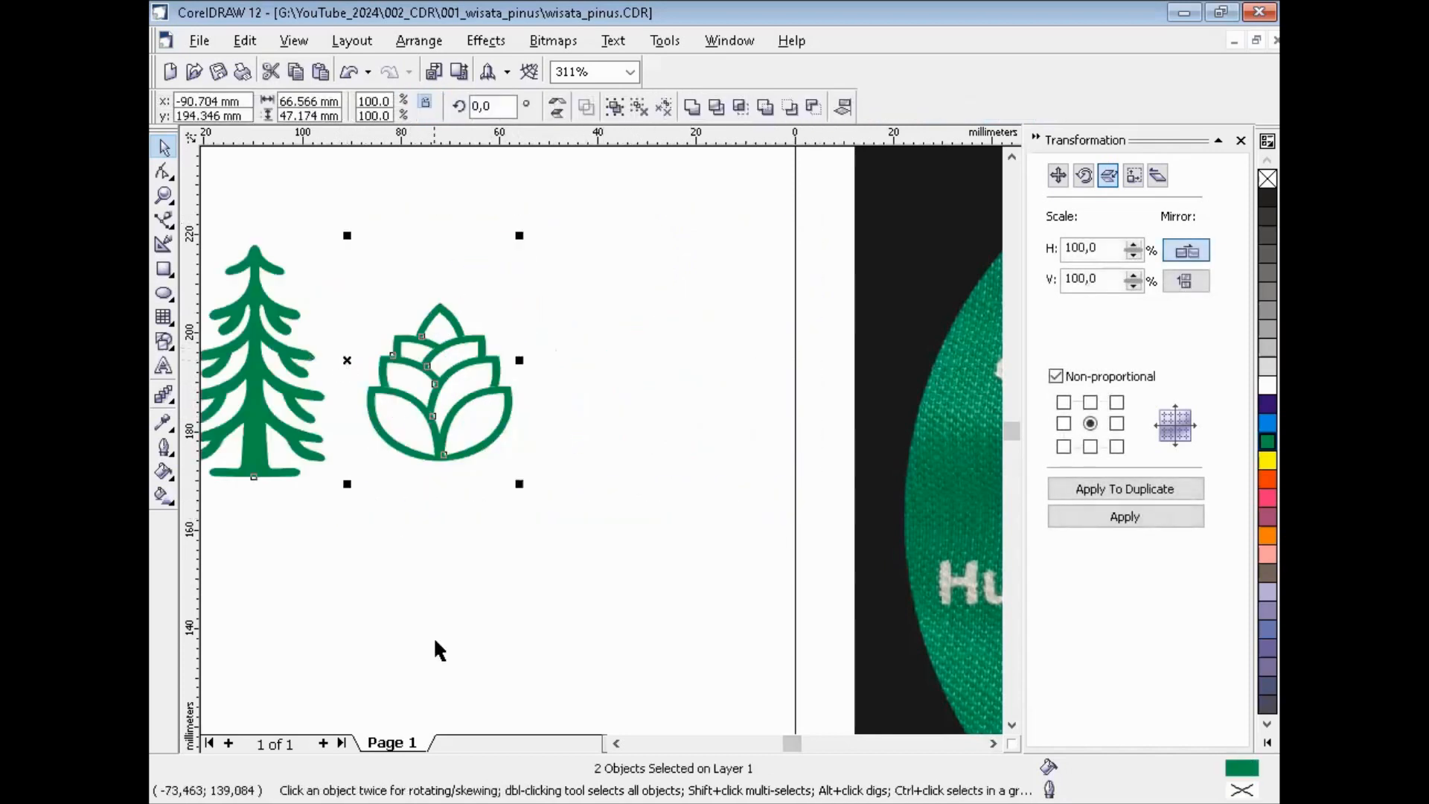
Place a copy of the pine tree on the other side of the pinecone.
{"action": "left_click", "coordinate": [433, 635]}
{"action": "left_click", "coordinate": [290, 357]}
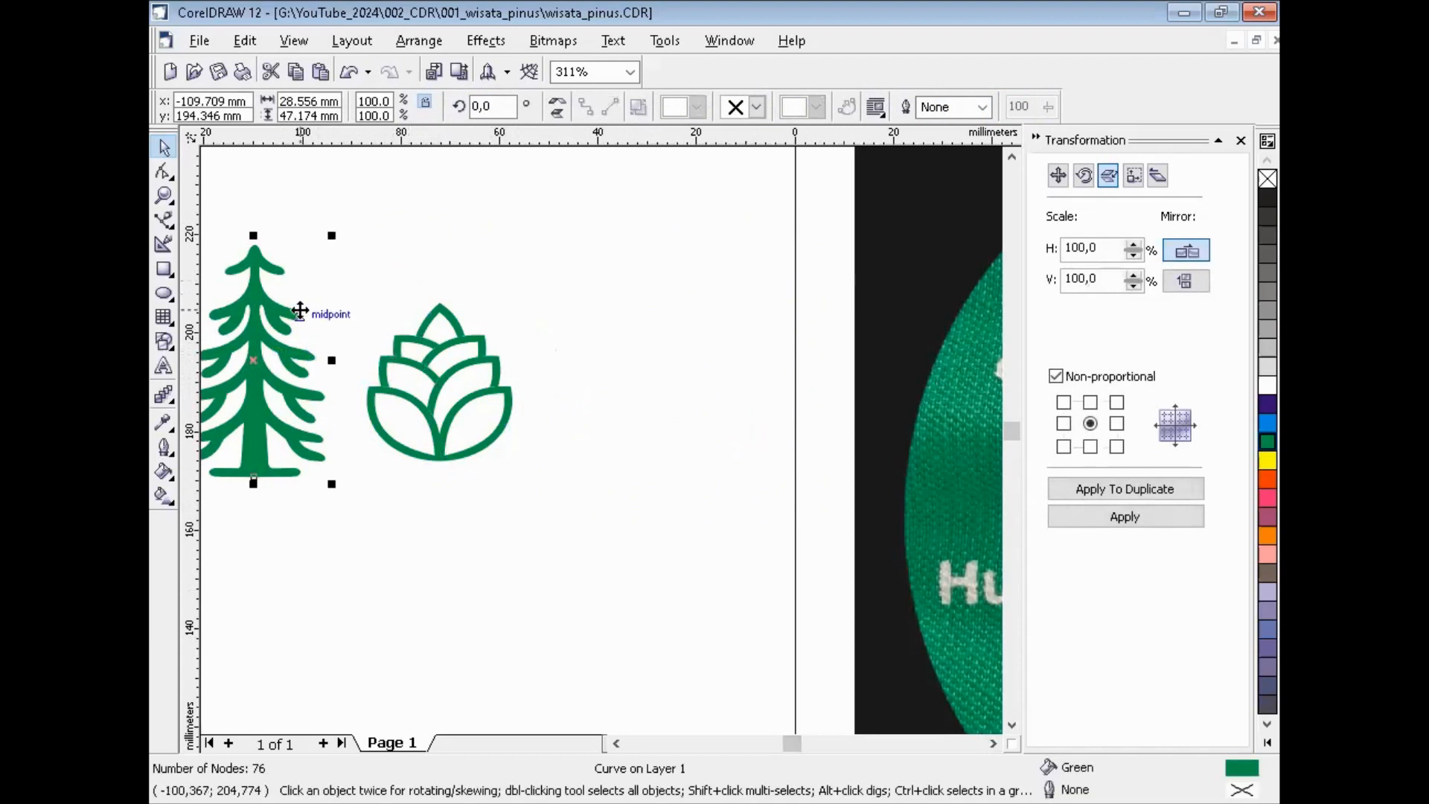
{"action": "left_click_drag", "start_coordinate": [287, 310], "coordinate": [636, 325]}
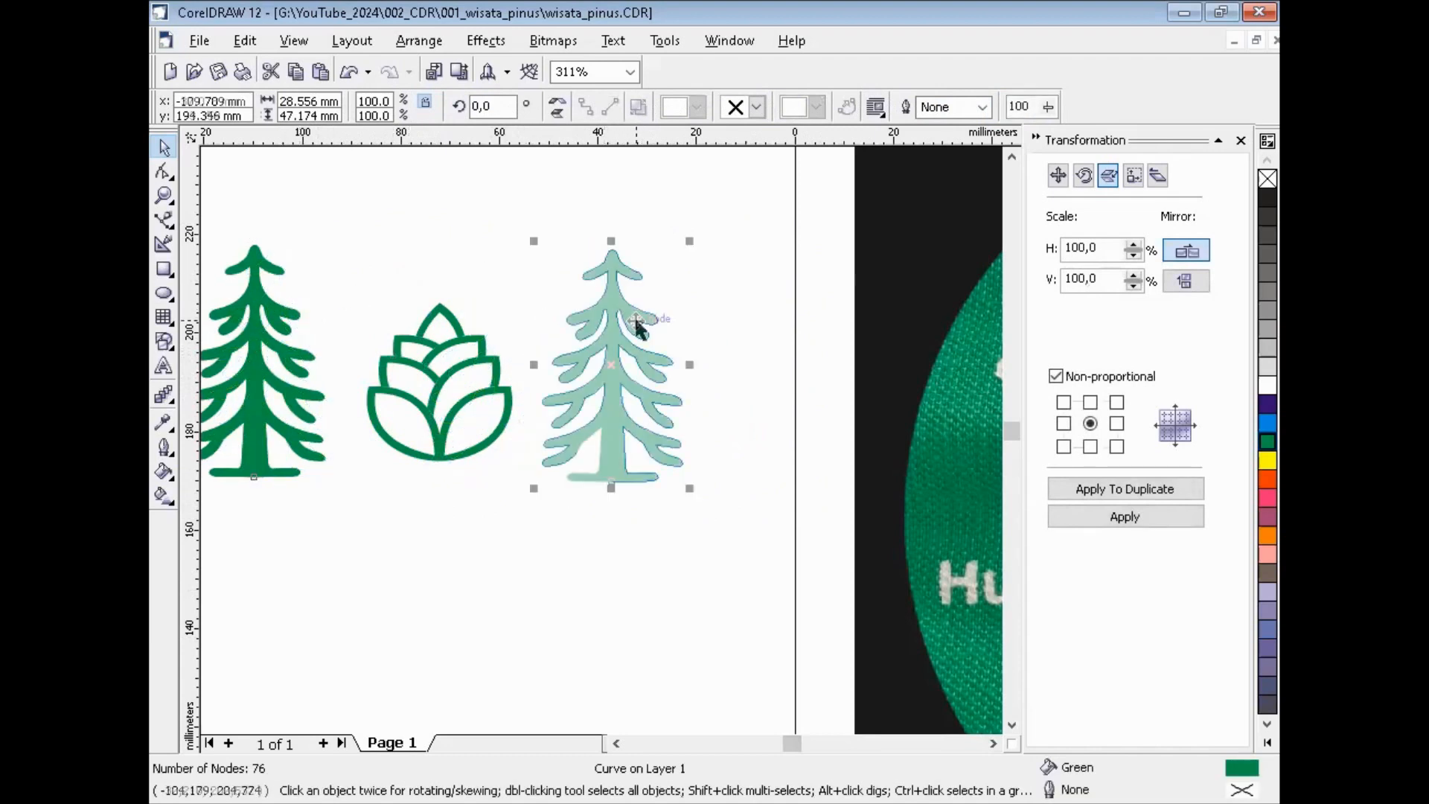
Align the two pine trees to each other by their vertical centers so they stand at the same height.
{"action": "left_click", "coordinate": [262, 272], "text": "shift"}
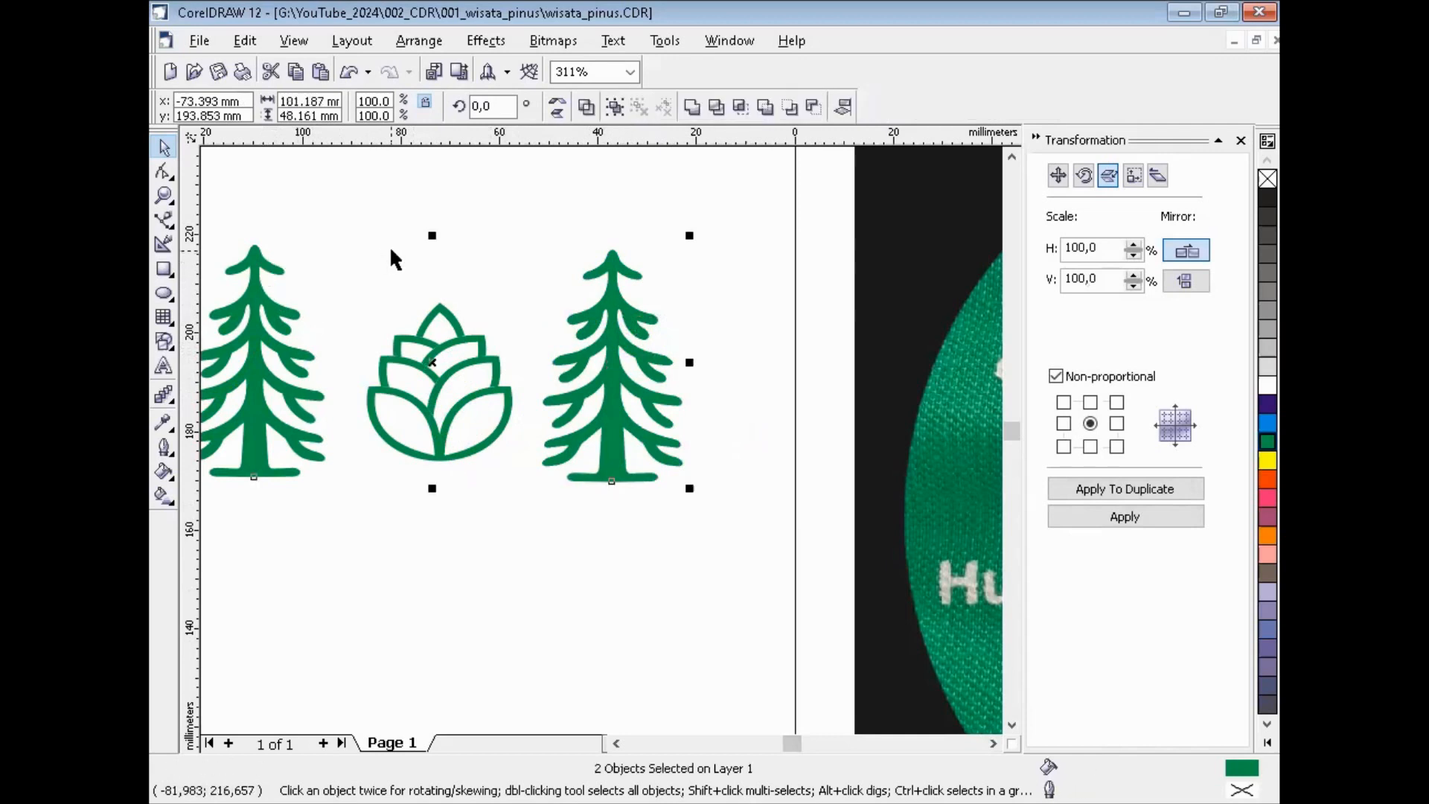
{"action": "key", "text": "alt+a"}
{"action": "key", "text": "a"}
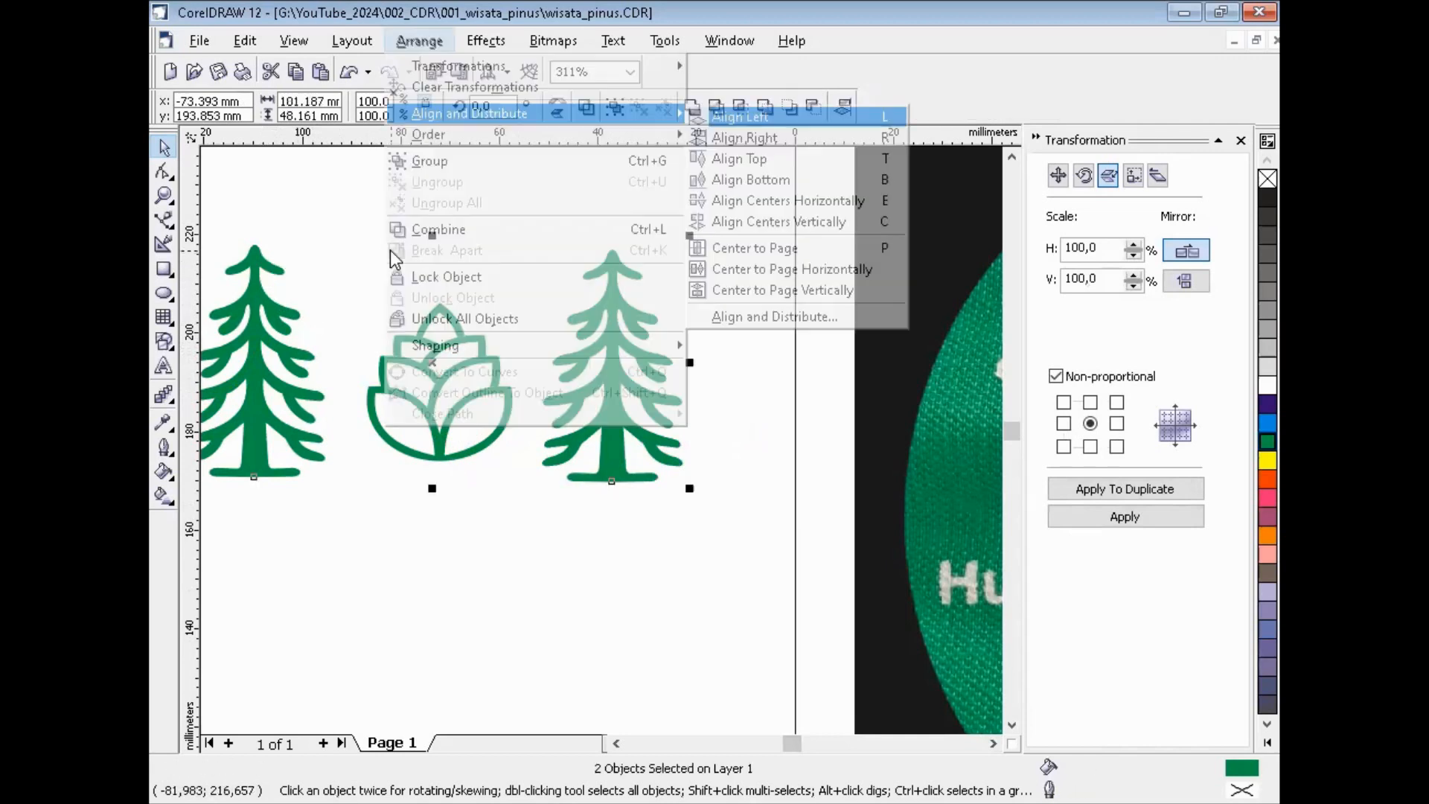
{"action": "left_click", "coordinate": [819, 316]}
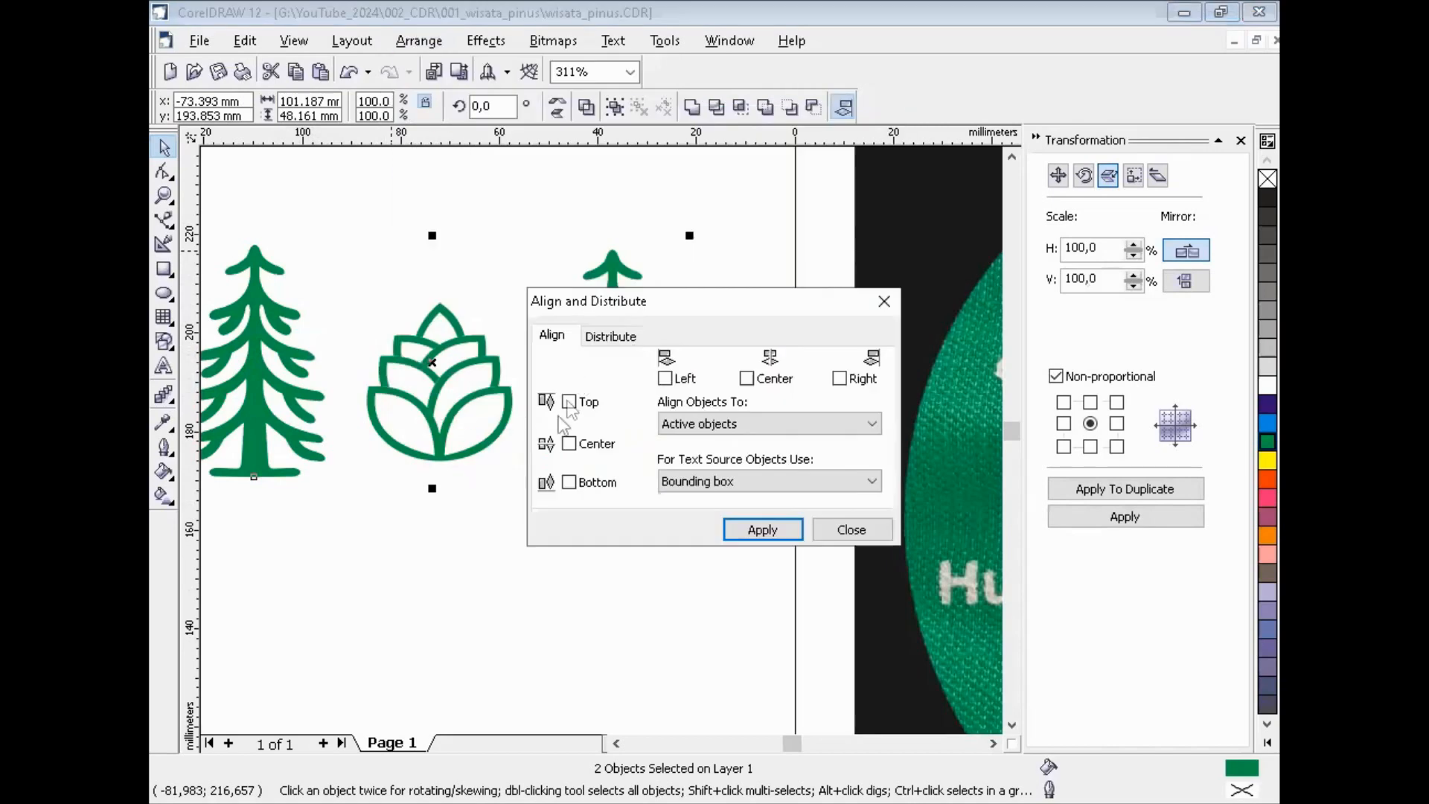
{"action": "left_click", "coordinate": [581, 451]}
{"action": "left_click", "coordinate": [760, 530]}
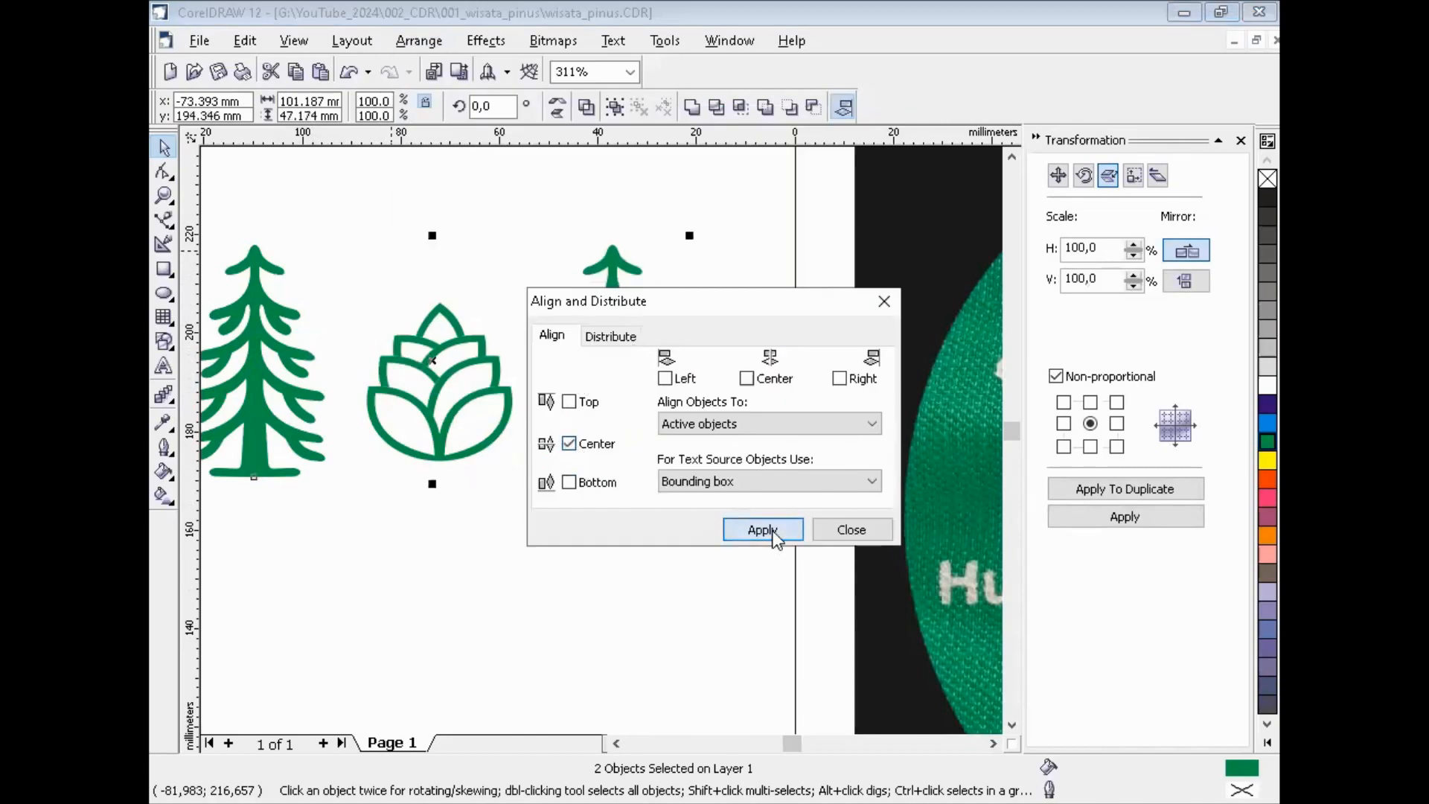
{"action": "left_click", "coordinate": [849, 530]}
Group the two pine trees.
{"action": "left_click", "coordinate": [303, 368]}
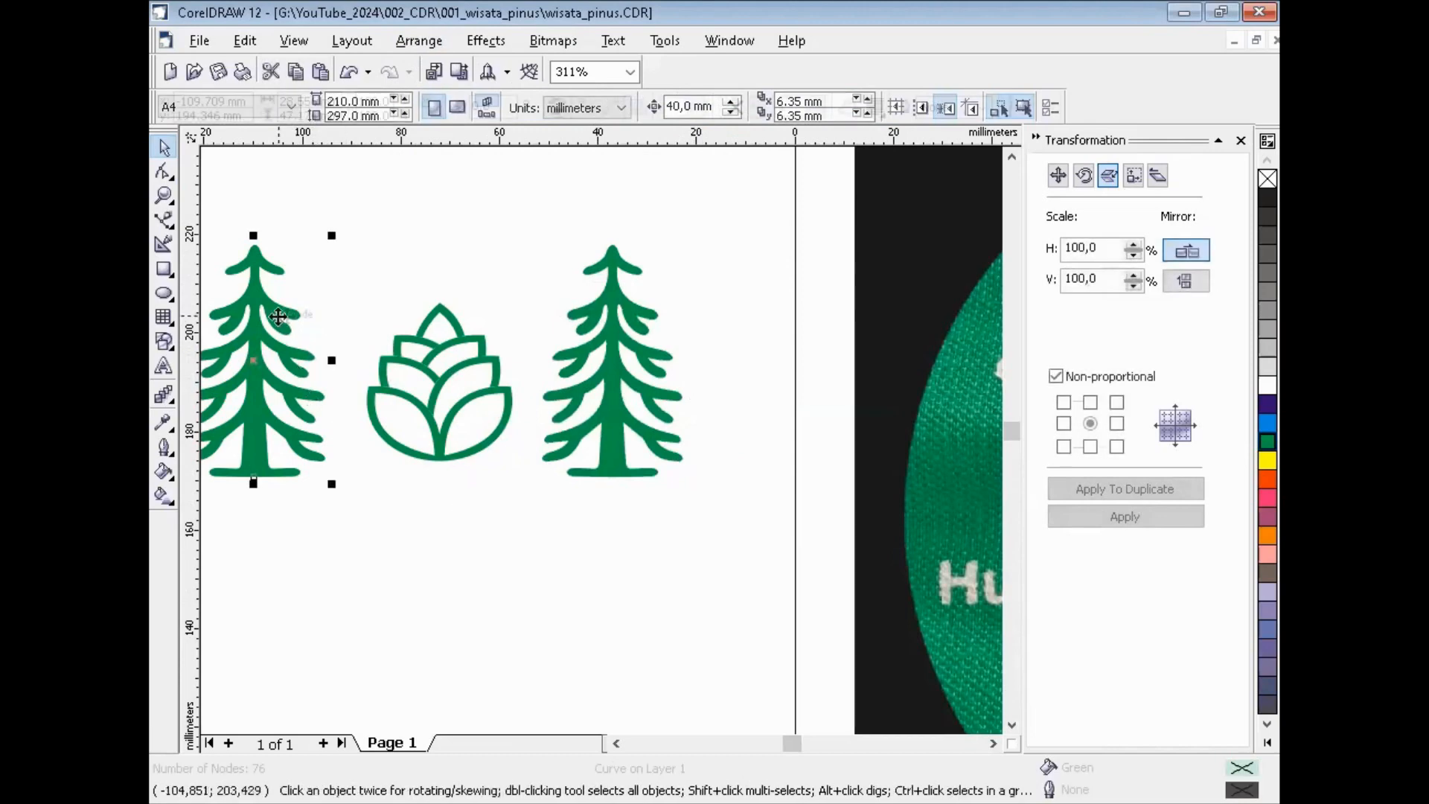
{"action": "left_click", "coordinate": [589, 322], "text": "shift"}
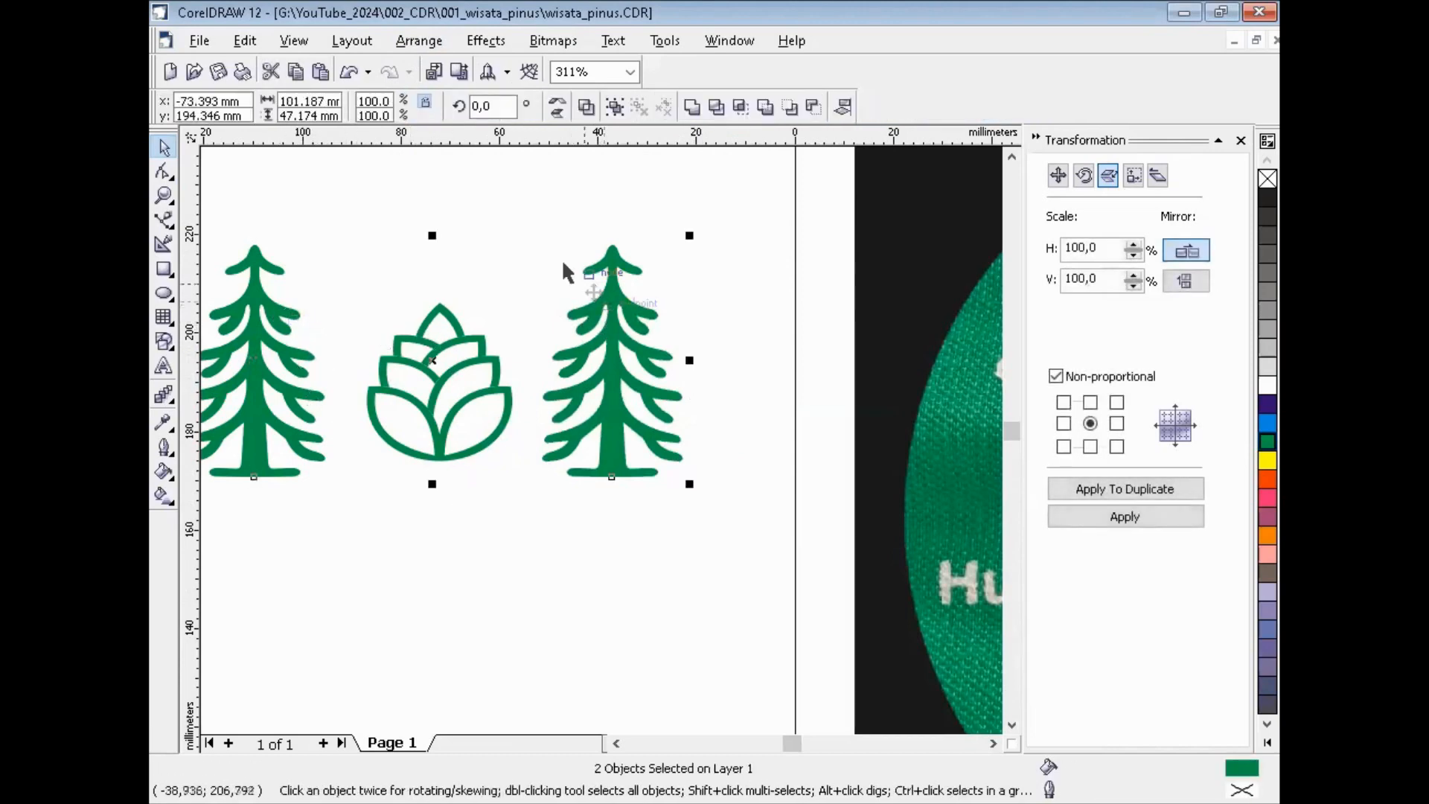
{"action": "left_click", "coordinate": [403, 44]}
{"action": "left_click", "coordinate": [469, 155]}
{"action": "left_click", "coordinate": [549, 558]}
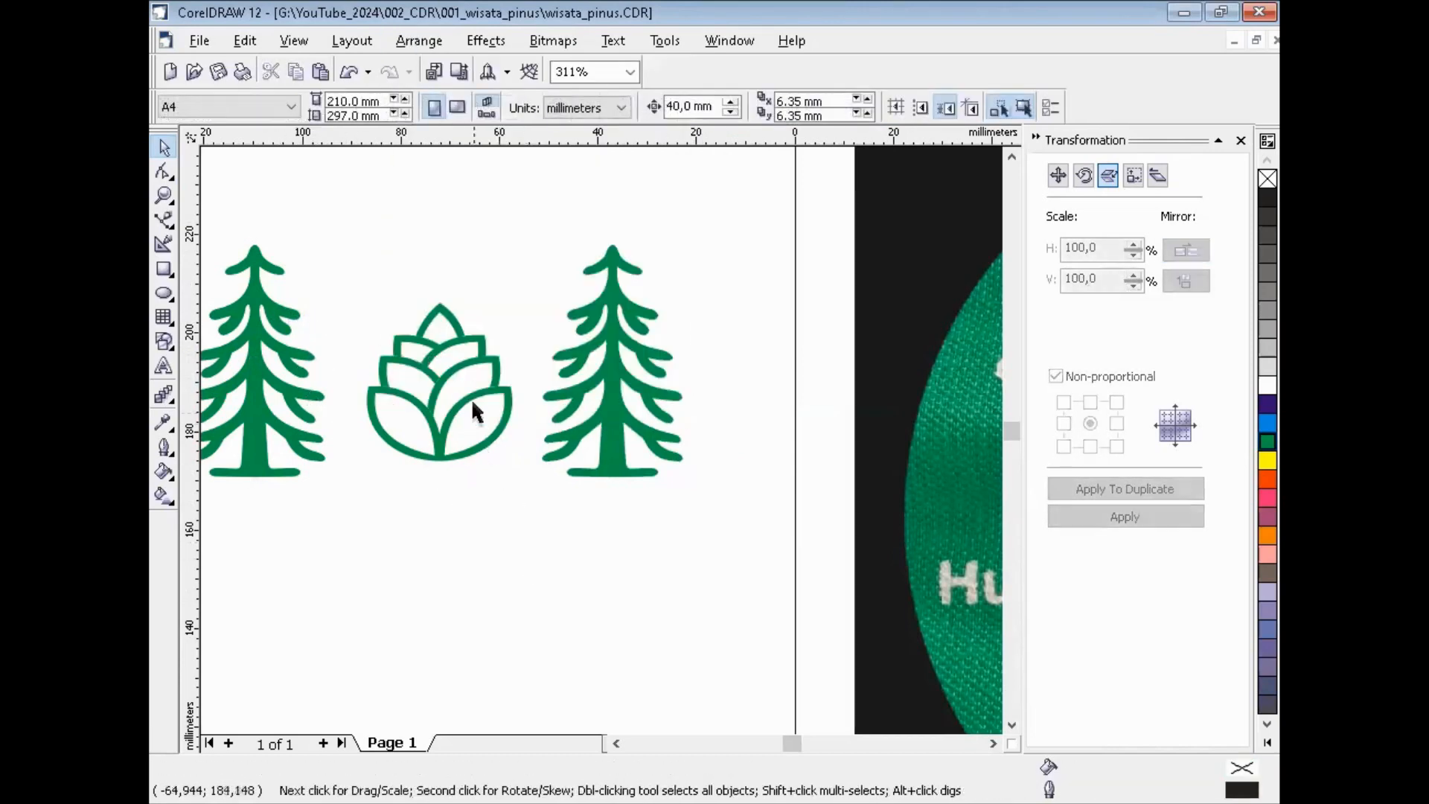
Move the pinecone group slightly down and to the left between the two trees.
{"action": "left_click", "coordinate": [477, 411]}
{"action": "left_click", "coordinate": [508, 509]}
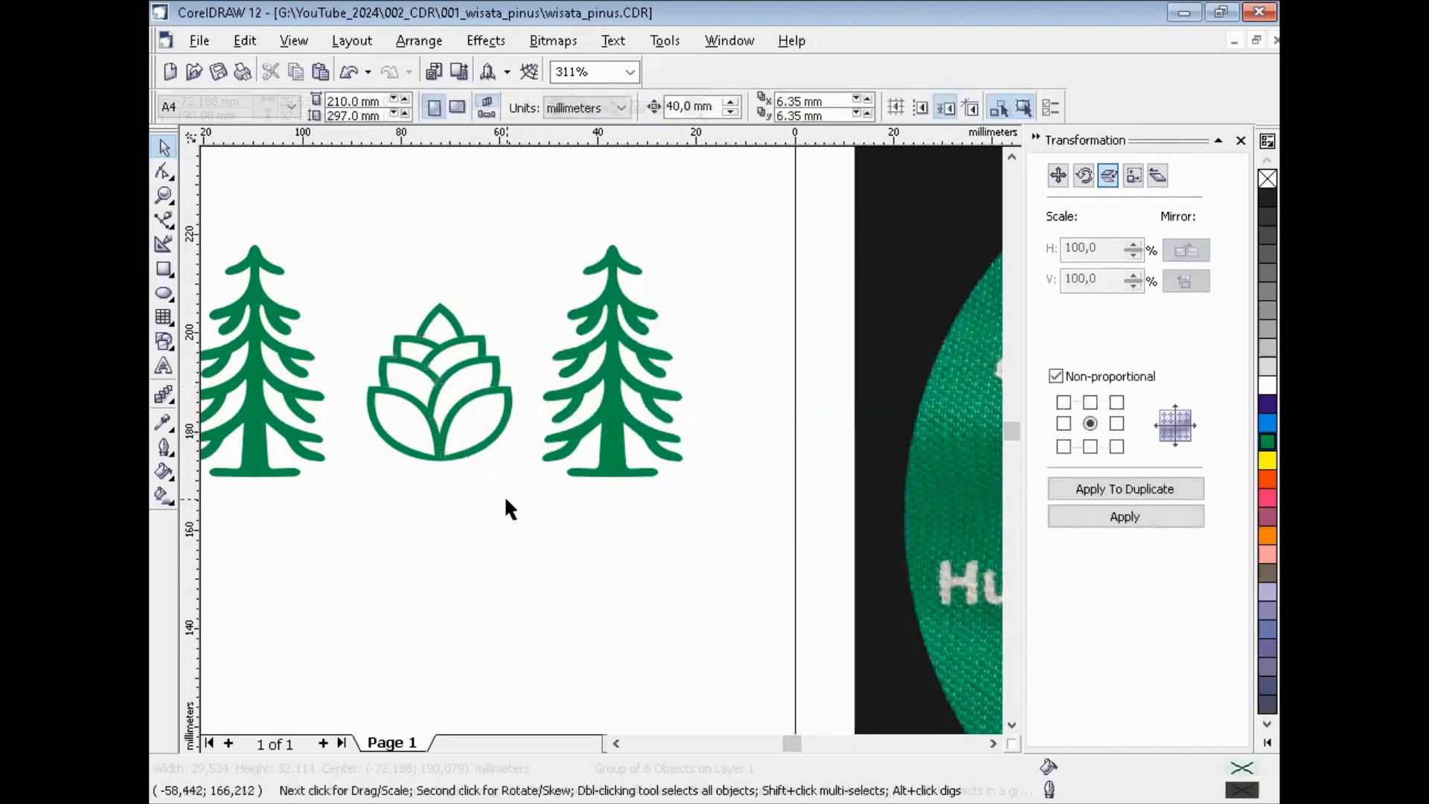
{"action": "left_click", "coordinate": [469, 367]}
{"action": "mouse_move", "coordinate": [469, 367]}
{"action": "left_mouse_down"}
{"action": "mouse_move", "coordinate": [520, 261]}
{"action": "mouse_move", "coordinate": [450, 392]}
{"action": "mouse_move", "coordinate": [536, 348]}
{"action": "mouse_move", "coordinate": [456, 374]}
{"action": "left_mouse_up"}
{"action": "left_click", "coordinate": [386, 528]}
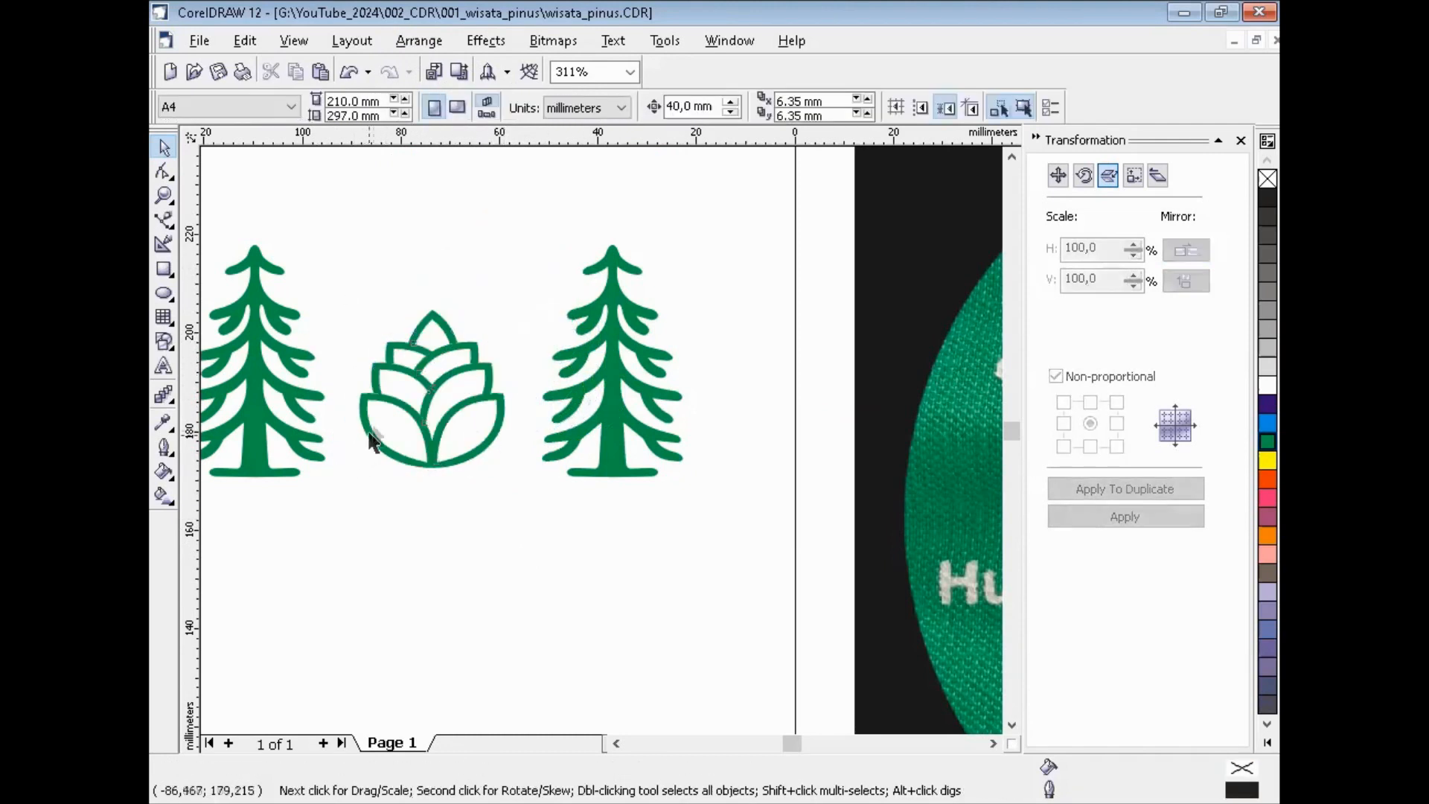
Center the pinecone horizontally on the grouped pair of trees with Align and Distribute.
{"action": "left_click", "coordinate": [441, 376]}
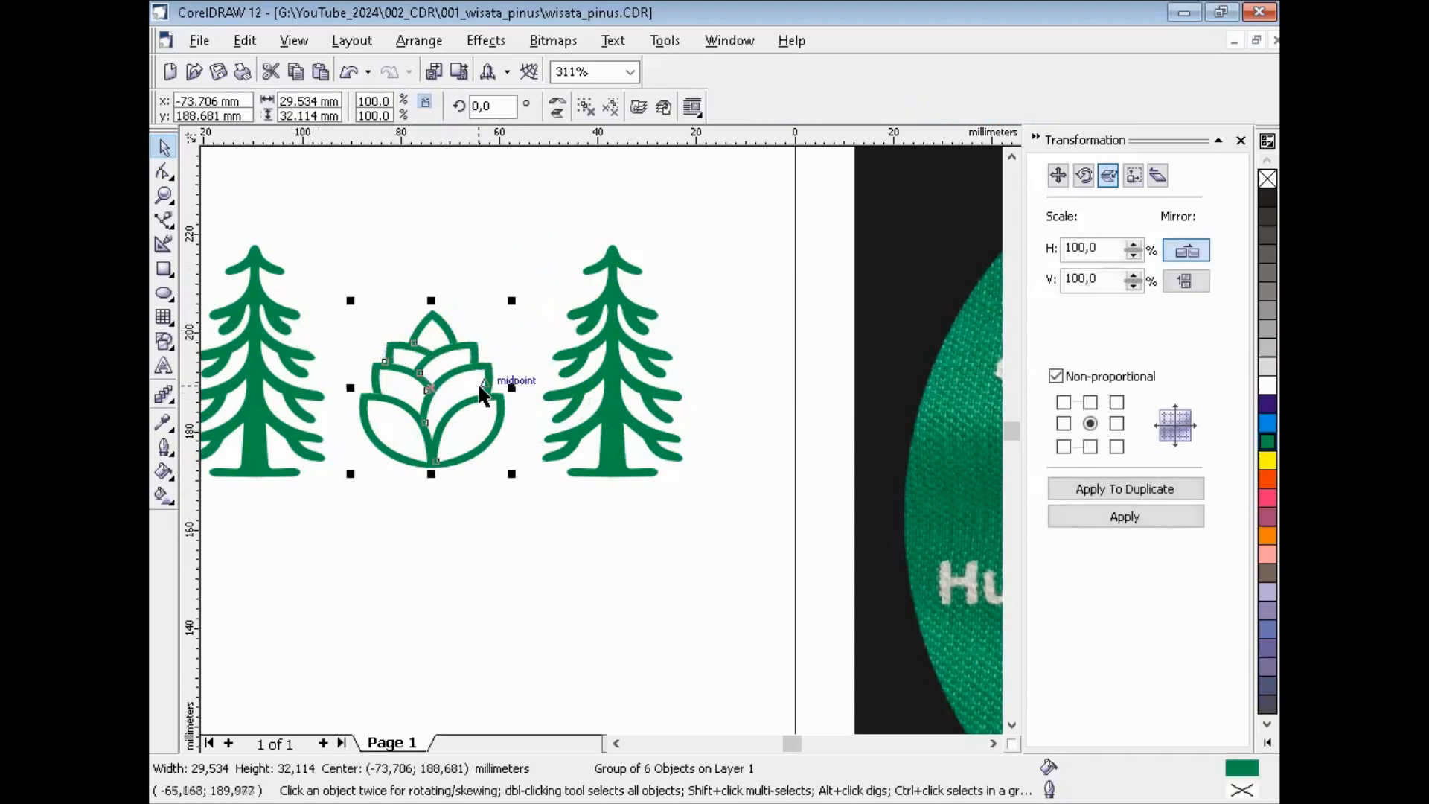
{"action": "left_click", "coordinate": [273, 316], "text": "shift"}
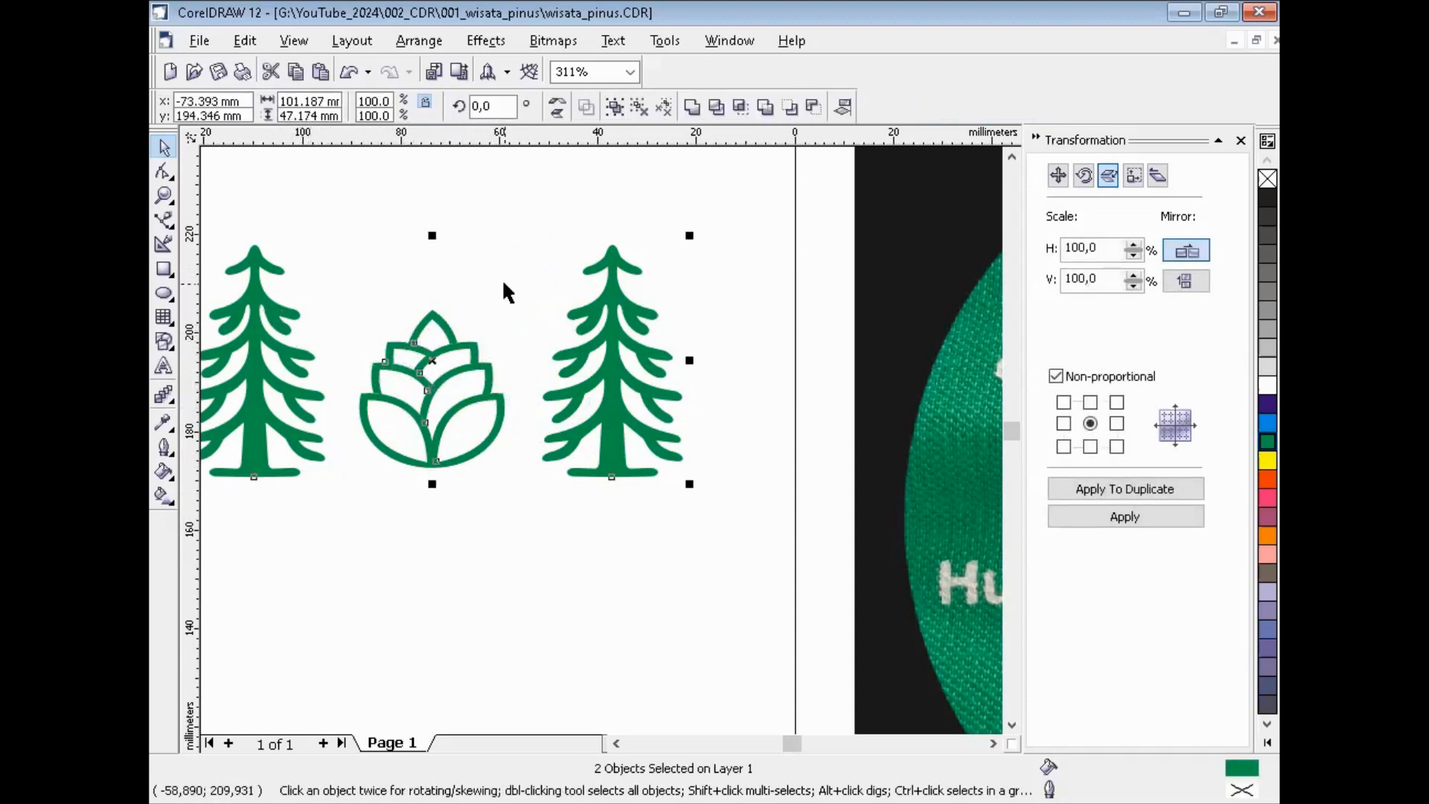
{"action": "key", "text": "alt+a"}
{"action": "key", "text": "a"}
{"action": "key", "text": "a"}
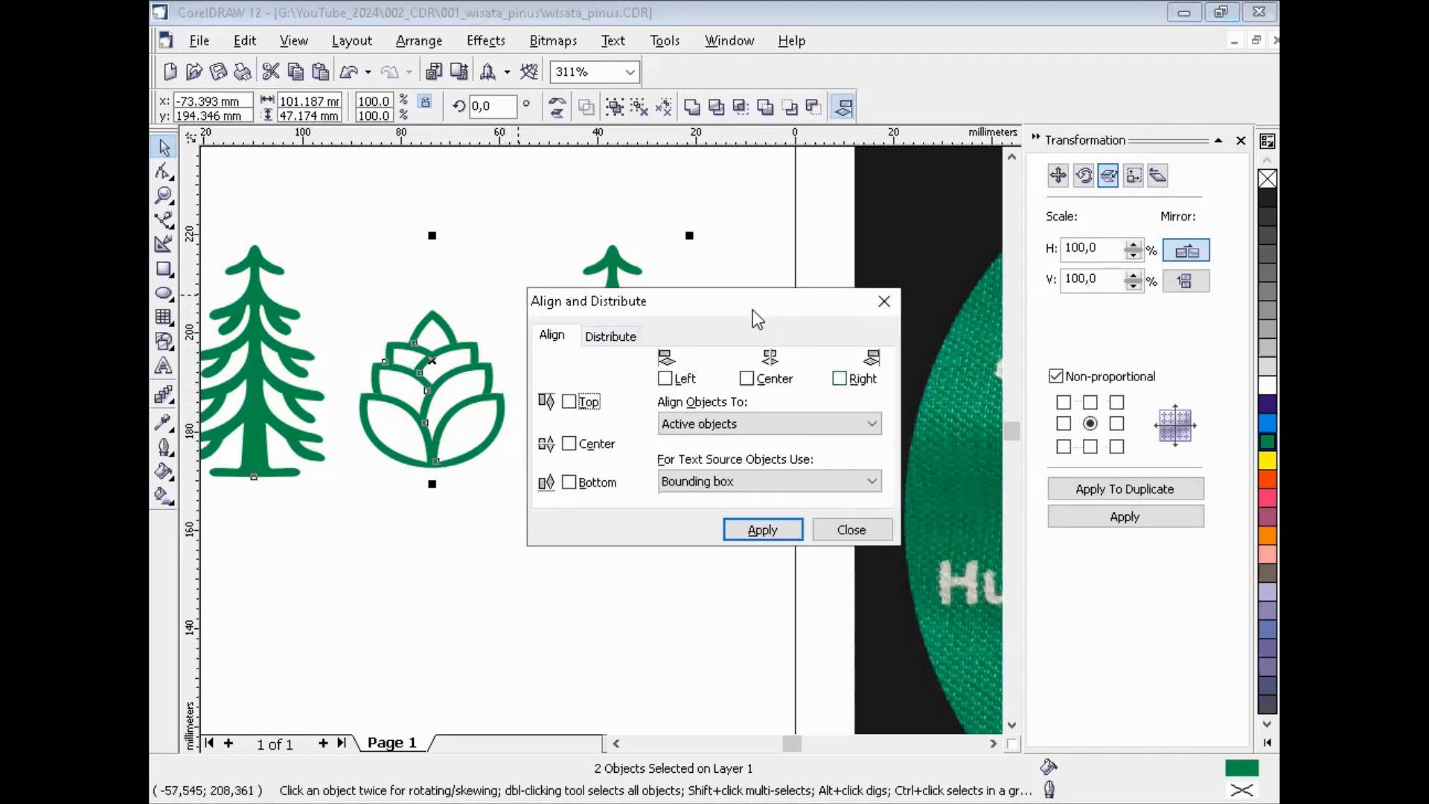
{"action": "left_click_drag", "start_coordinate": [756, 319], "coordinate": [727, 580]}
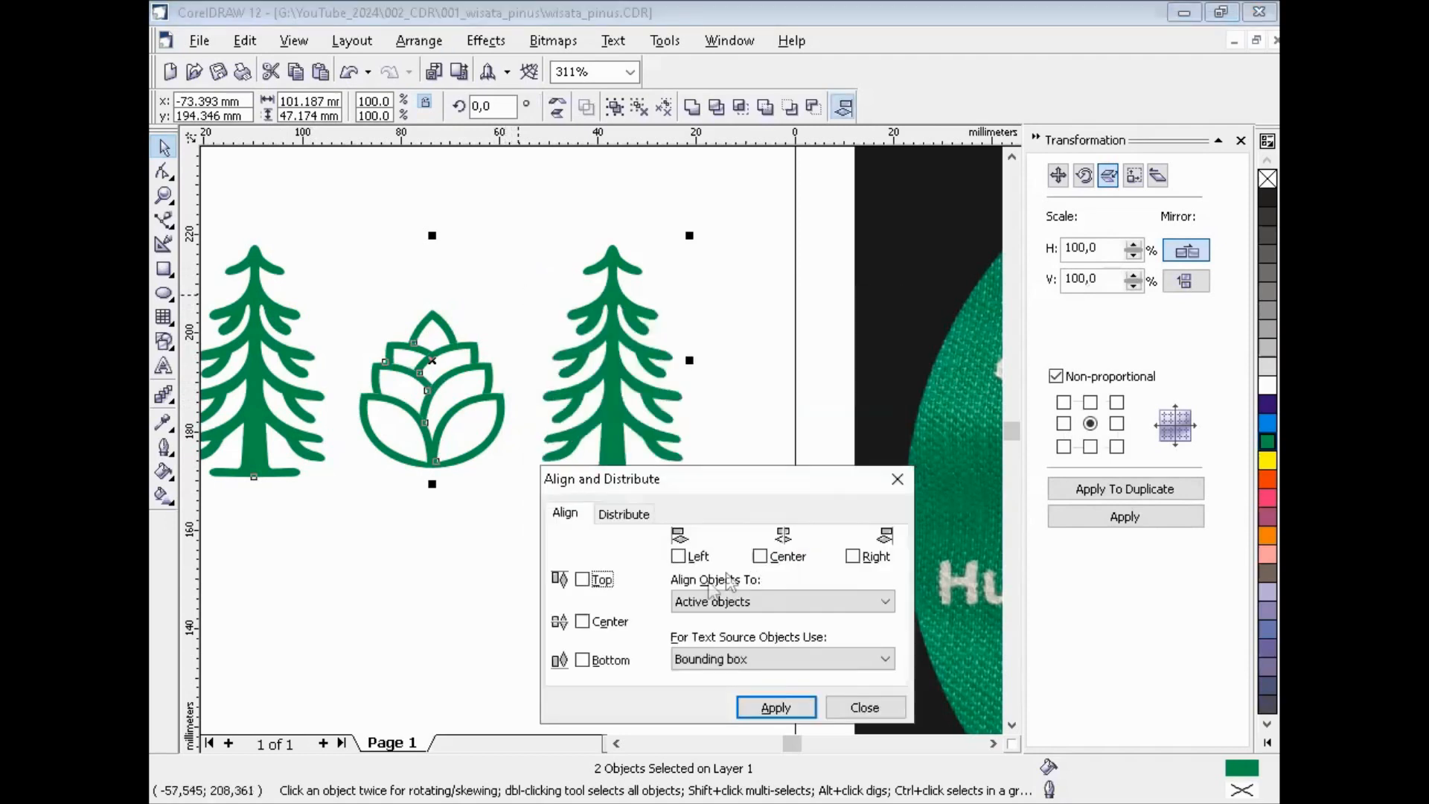
{"action": "left_click", "coordinate": [760, 558]}
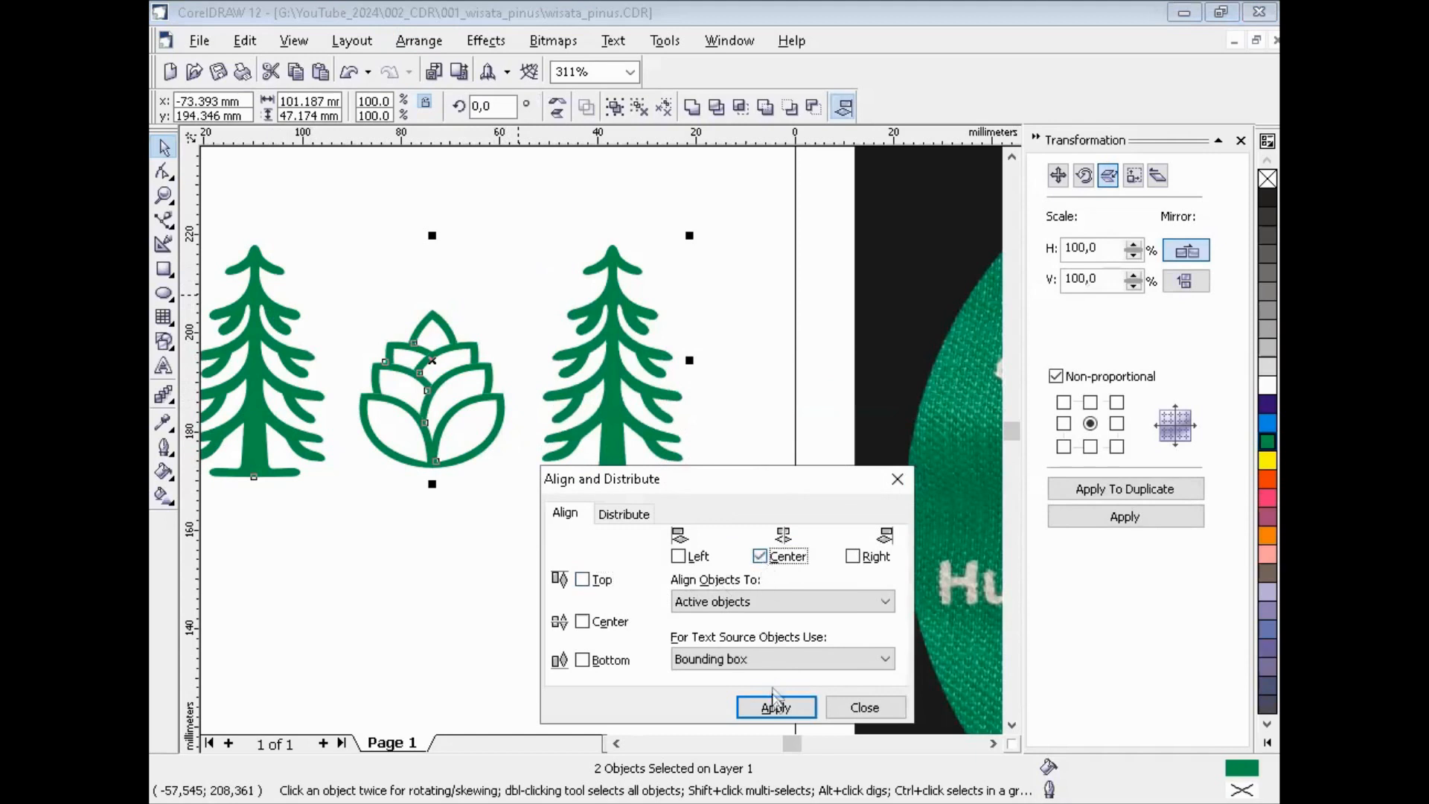
{"action": "left_click", "coordinate": [776, 709]}
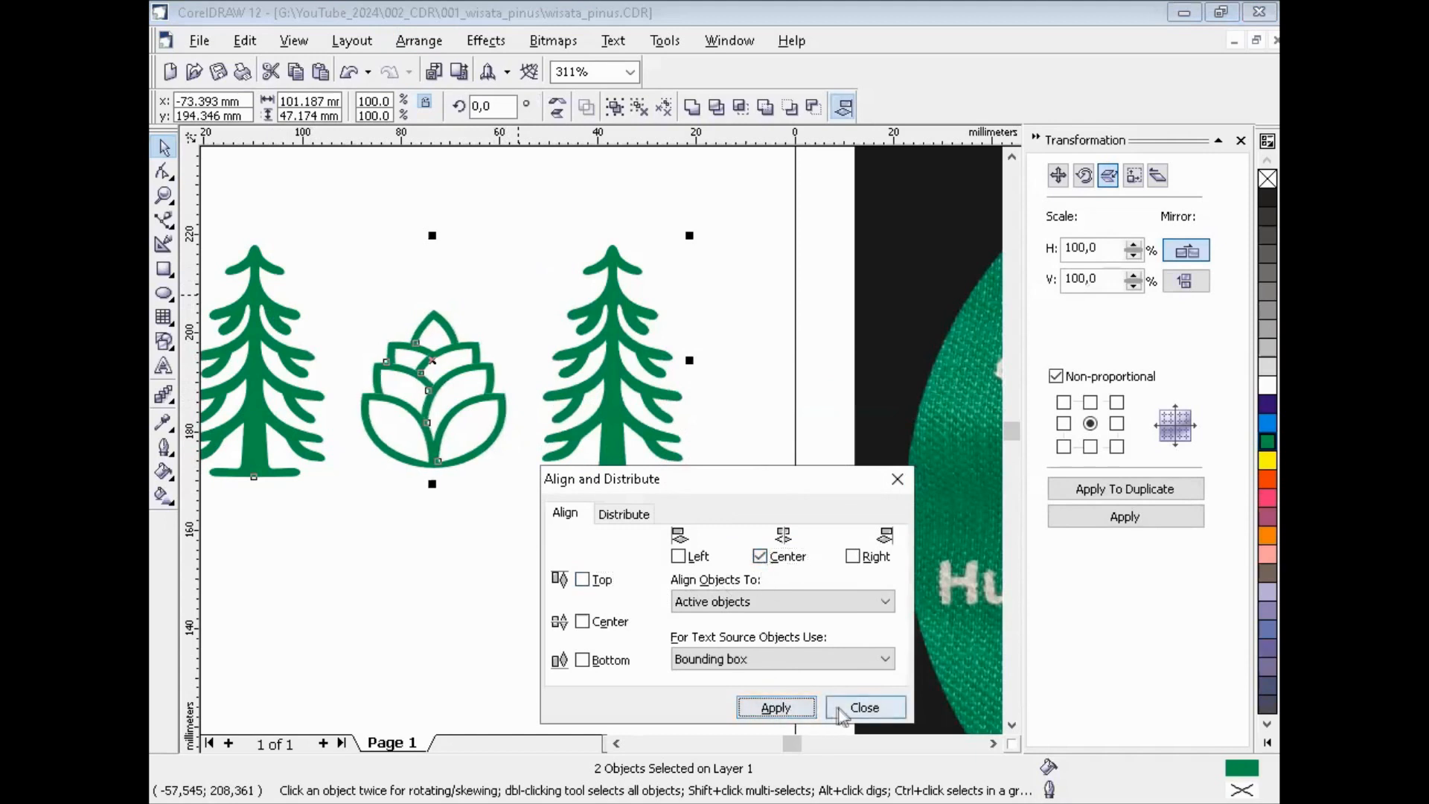
{"action": "left_click", "coordinate": [874, 707]}
{"action": "left_click", "coordinate": [519, 602]}
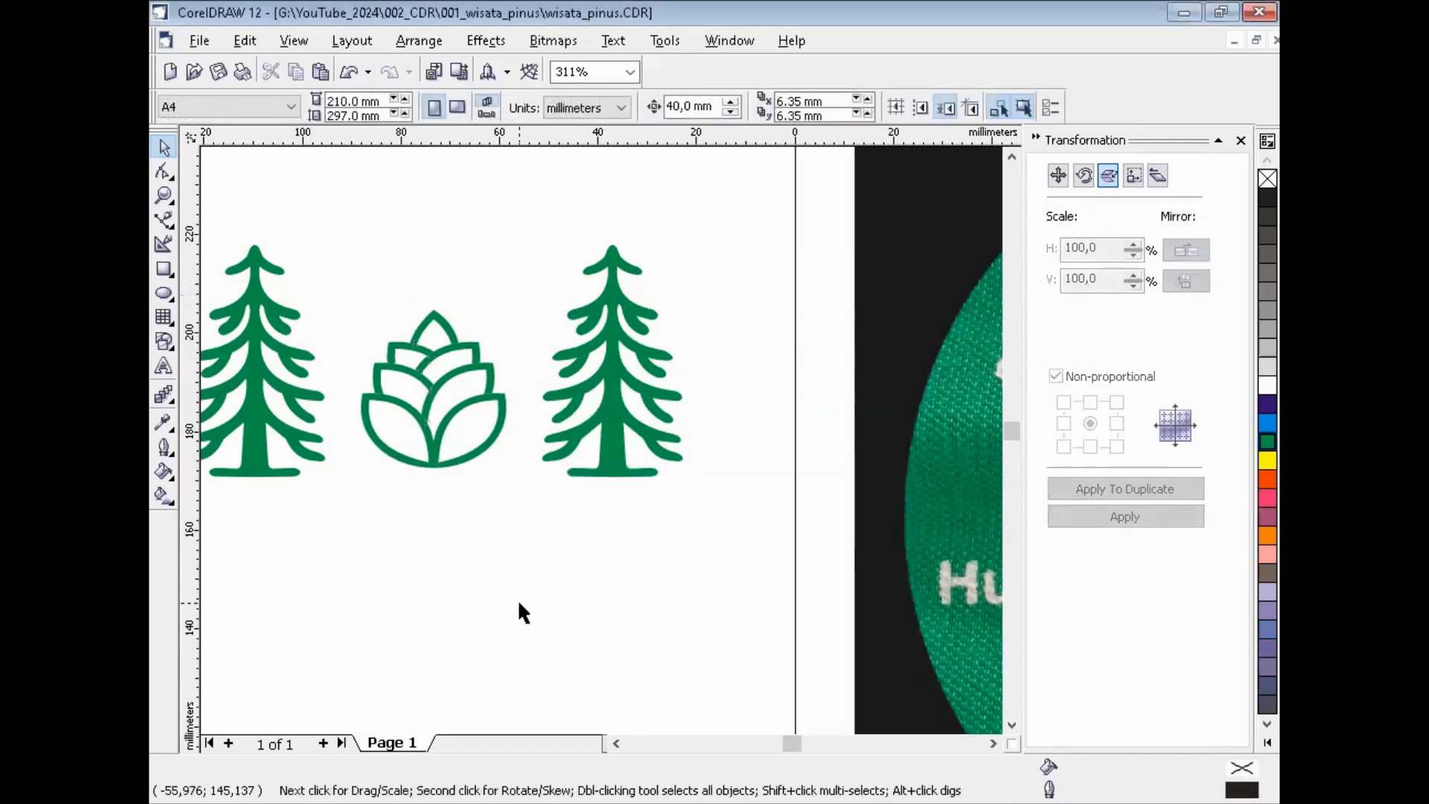
Set the nudge distance to 5 mm and nudge the pinecone group up by 10 mm between the trees.
{"action": "key", "text": "shift+F4"}
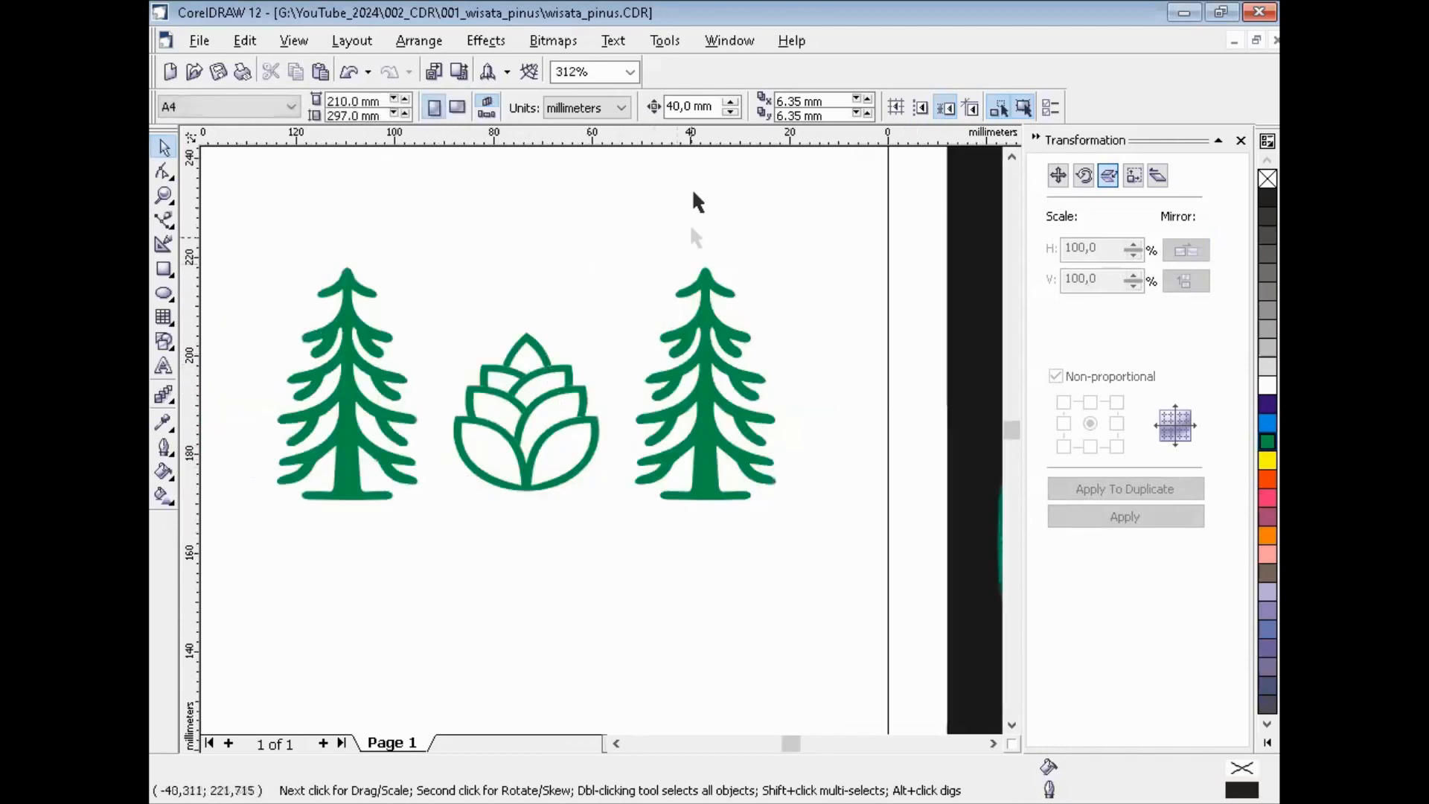
{"action": "left_click", "coordinate": [715, 107]}
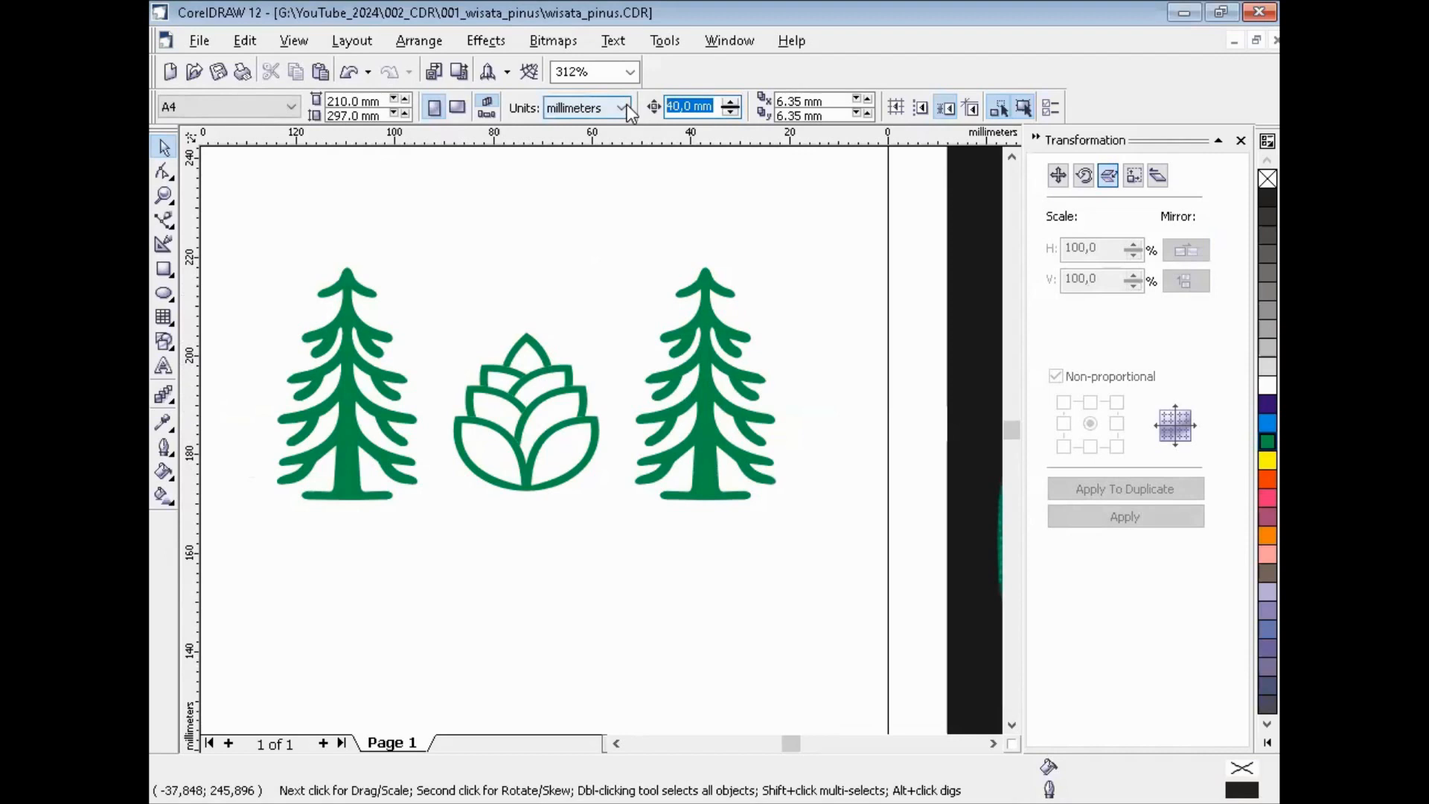
{"action": "type", "text": "5"}
{"action": "key", "text": "Return"}
{"action": "key", "text": "Tab"}
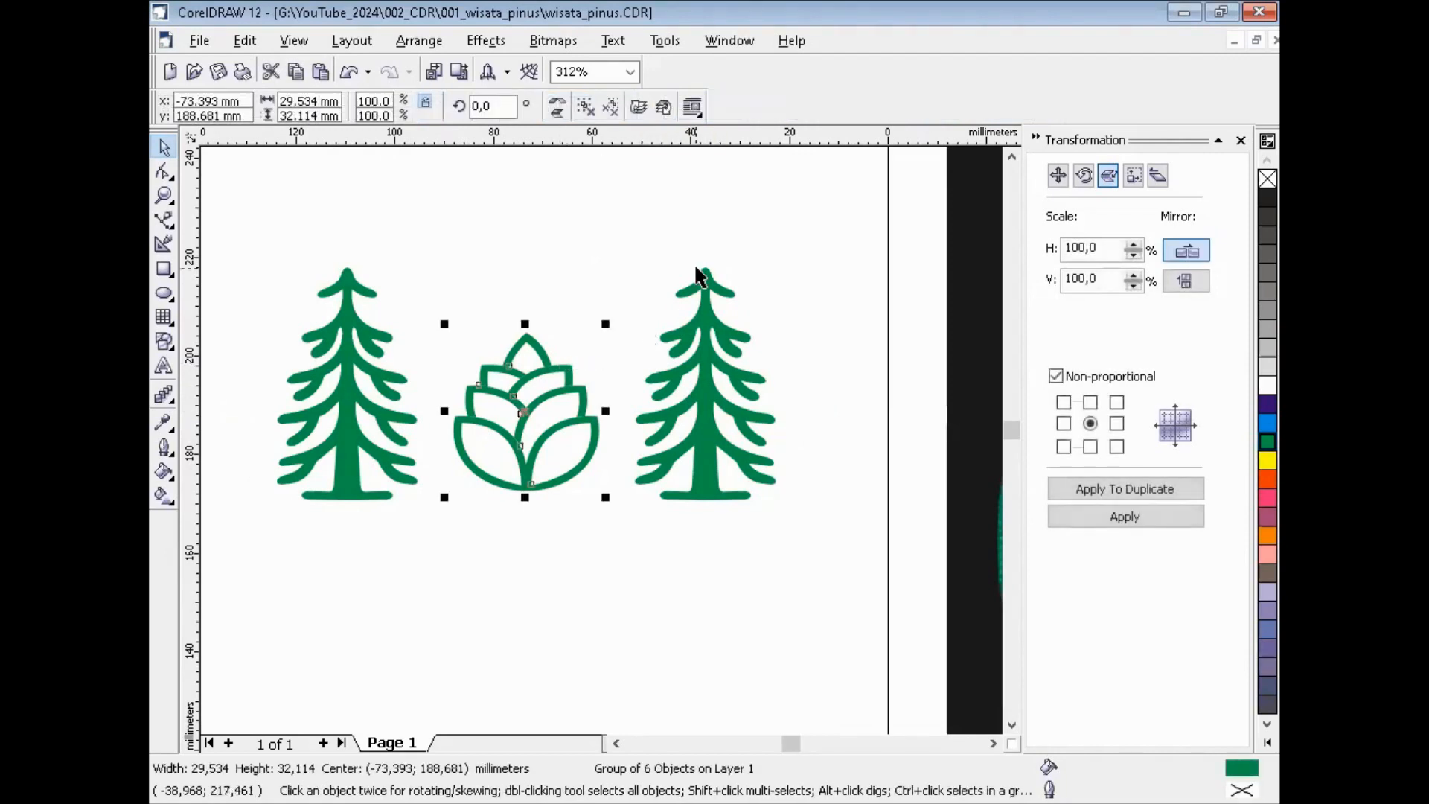
{"action": "key", "text": "Up"}
{"action": "key", "text": "Up"}
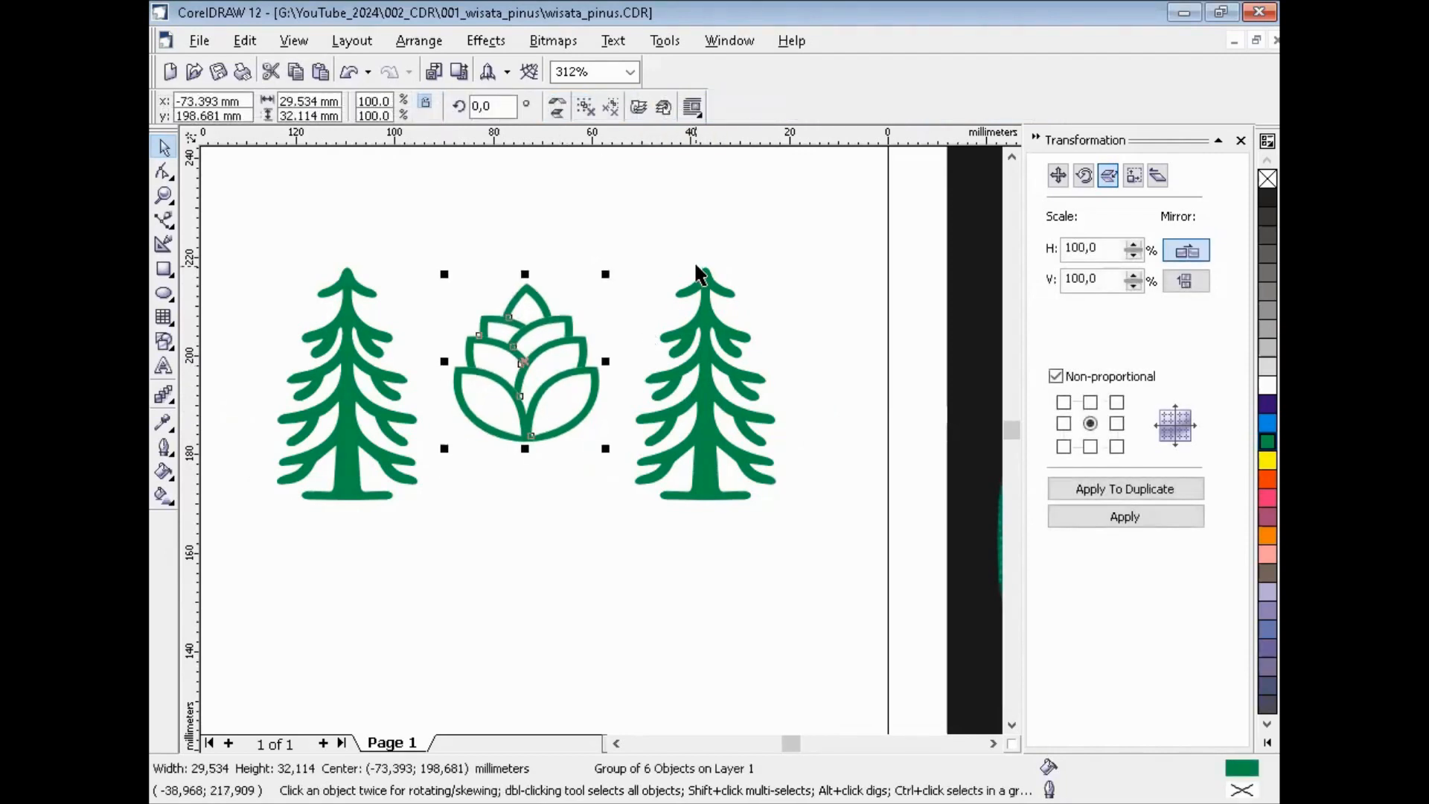
{"action": "key", "text": "Up"}
{"action": "key", "text": "Down"}
{"action": "key", "text": "Up"}
{"action": "key", "text": "Down"}
{"action": "left_click", "coordinate": [625, 612]}
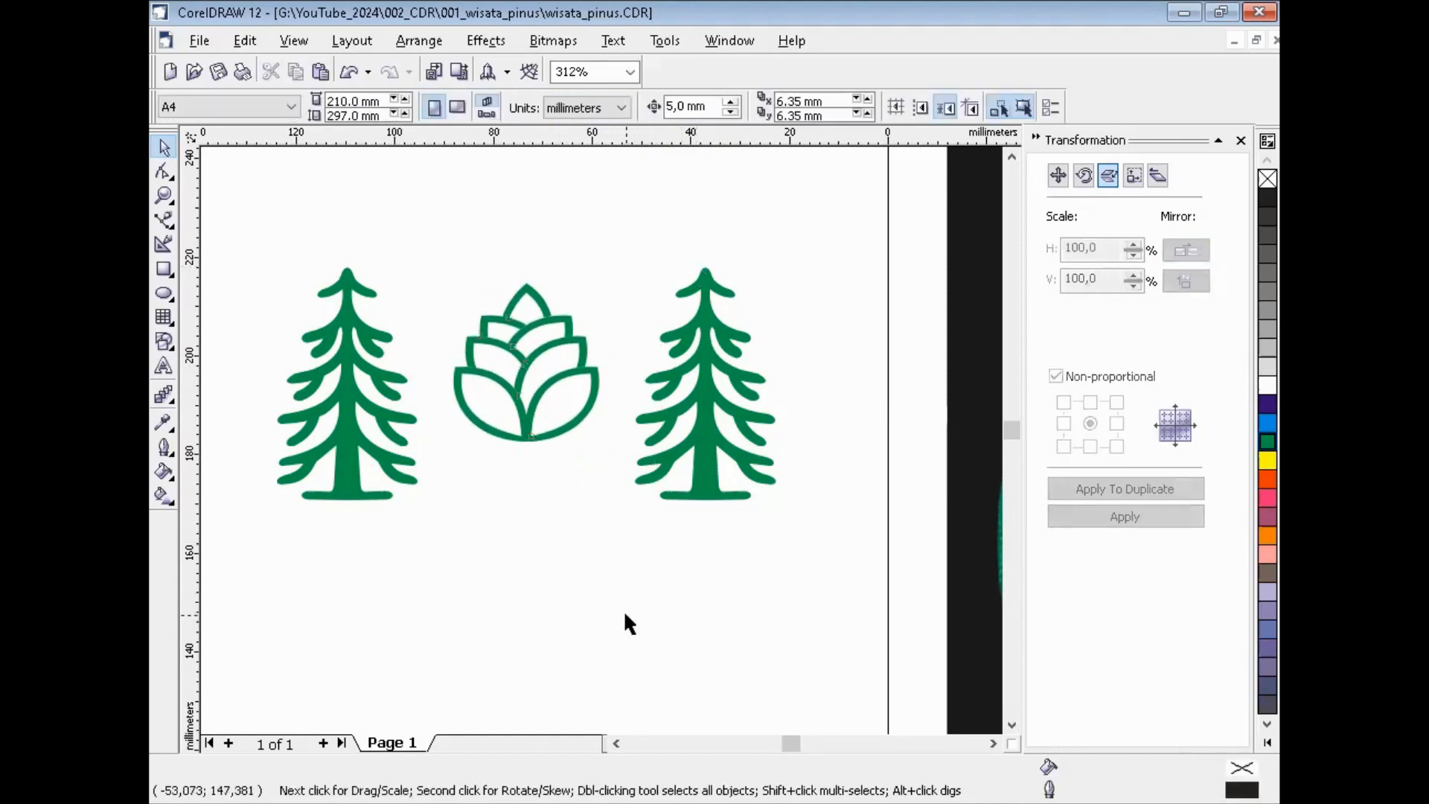
Save the drawing under the new name wisata_pinus1 in the 001_wisata_pinus folder, keeping the CDR format.
{"action": "left_click", "coordinate": [199, 41]}
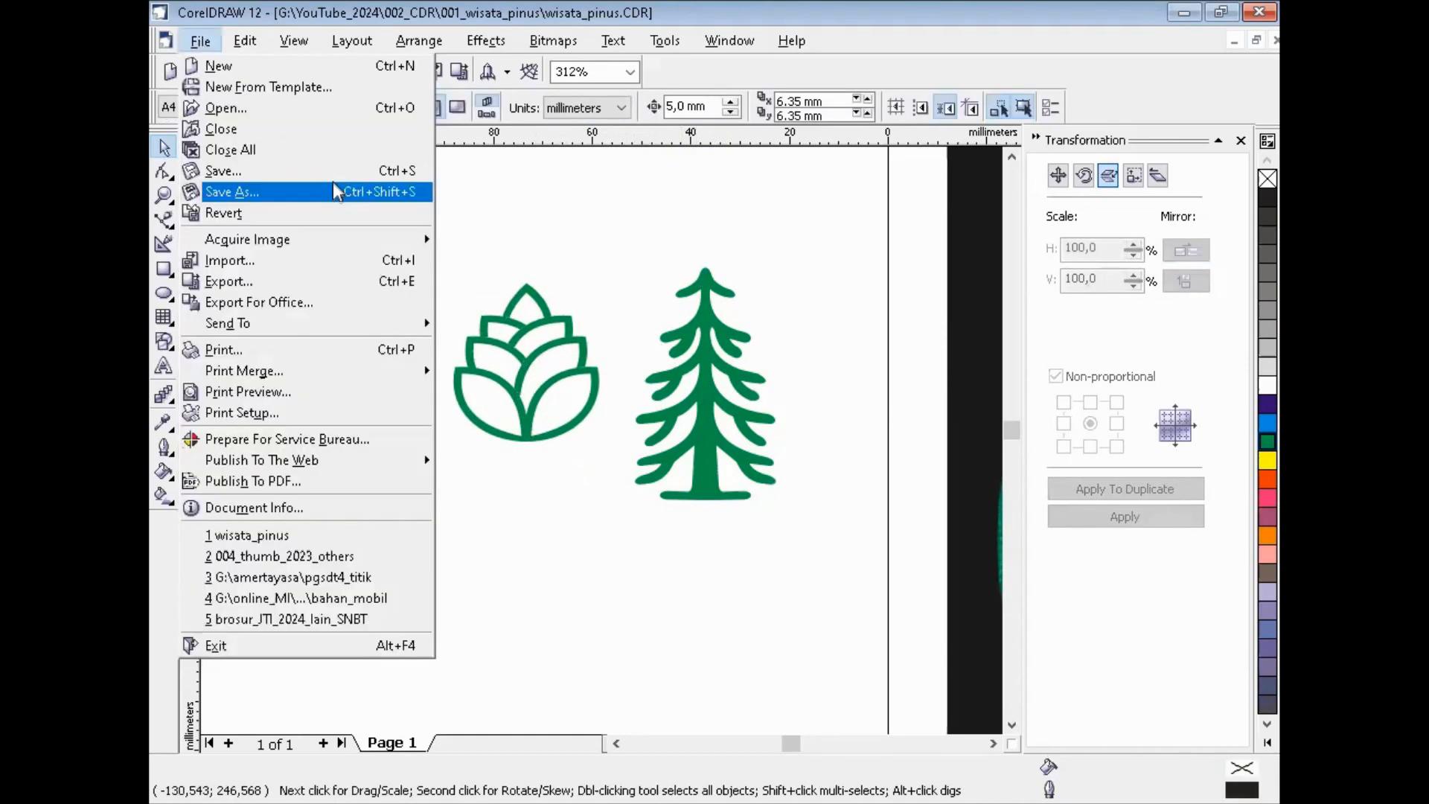
{"action": "left_click", "coordinate": [333, 195]}
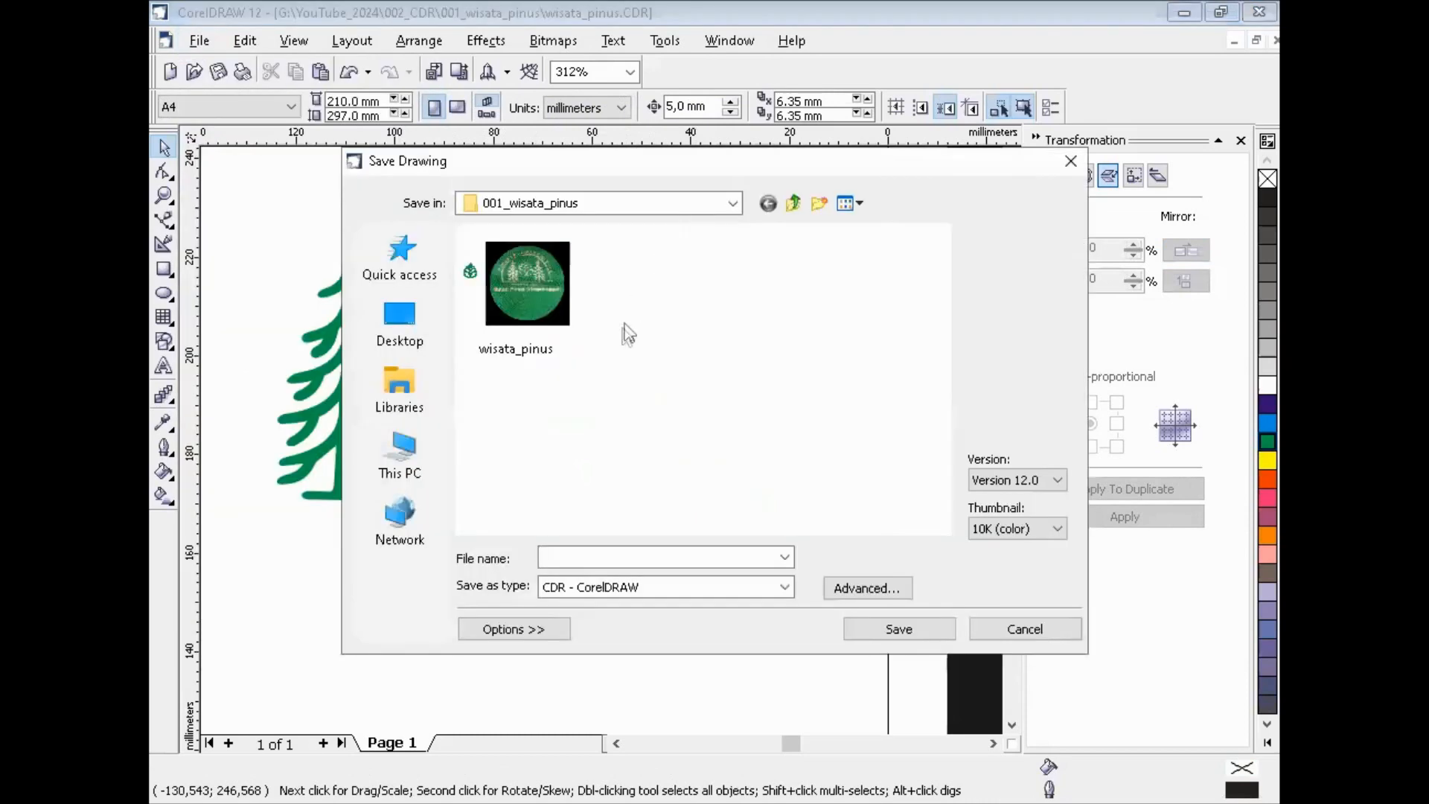
{"action": "left_click", "coordinate": [527, 332]}
{"action": "left_click", "coordinate": [669, 557]}
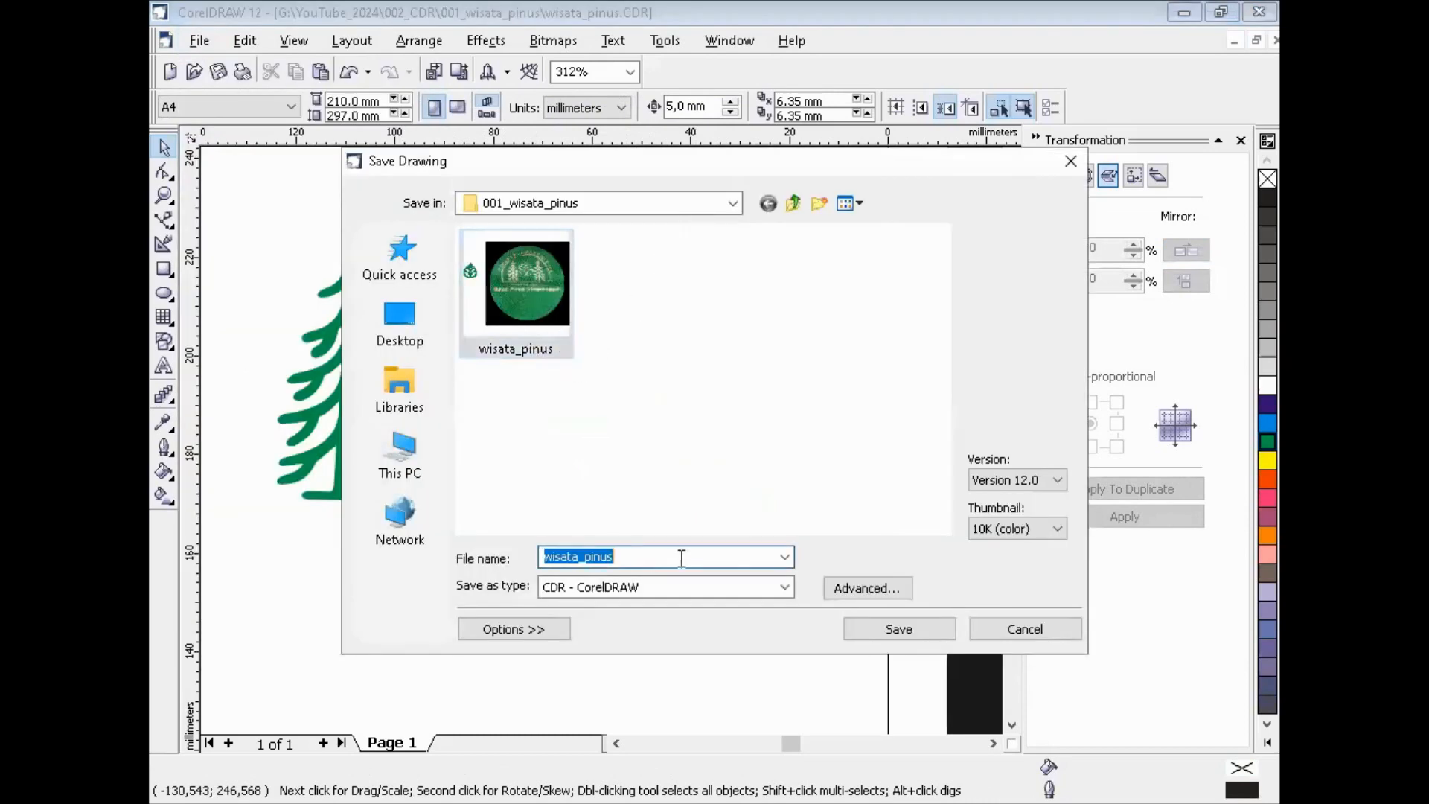
{"action": "left_click", "coordinate": [681, 558]}
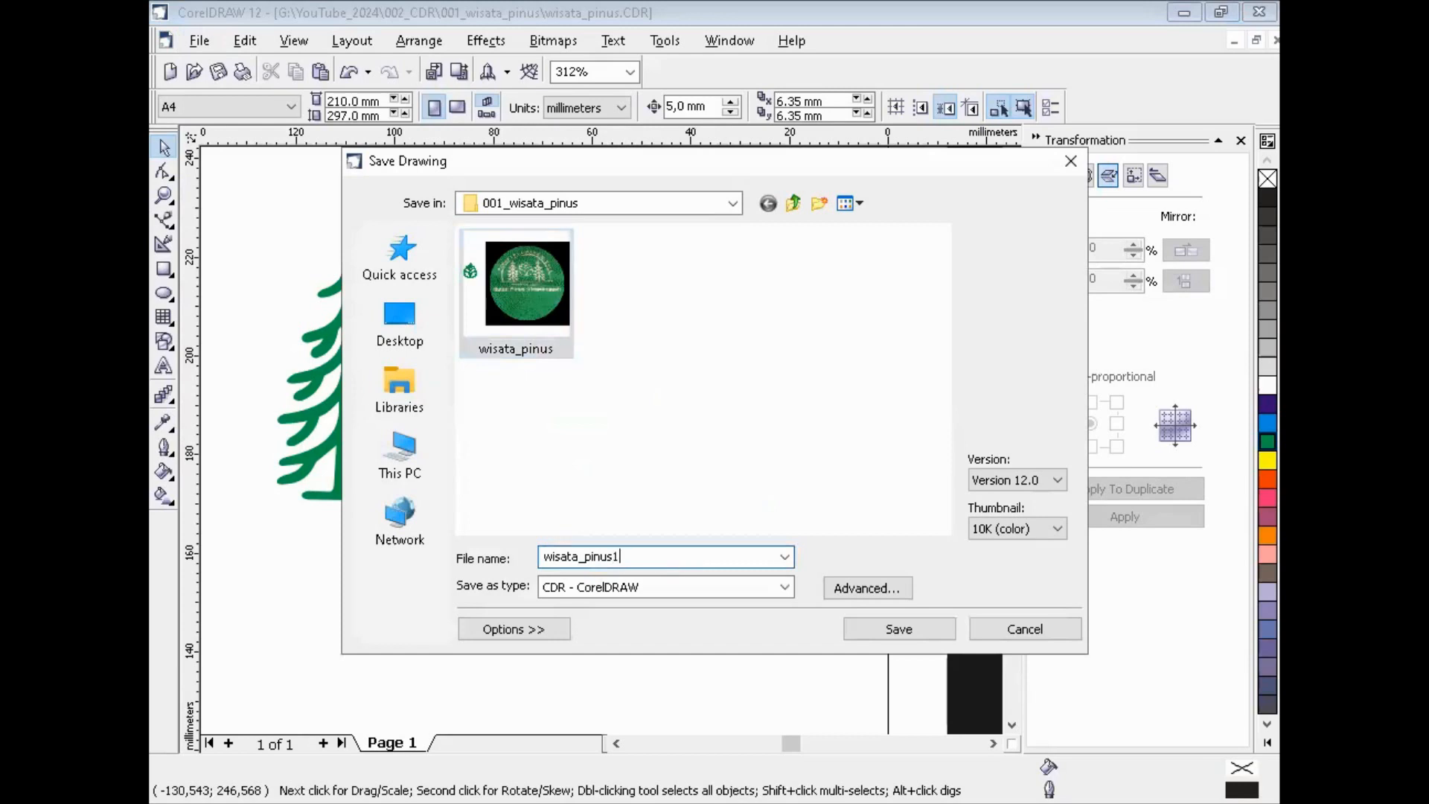
{"action": "left_click", "coordinate": [897, 631]}
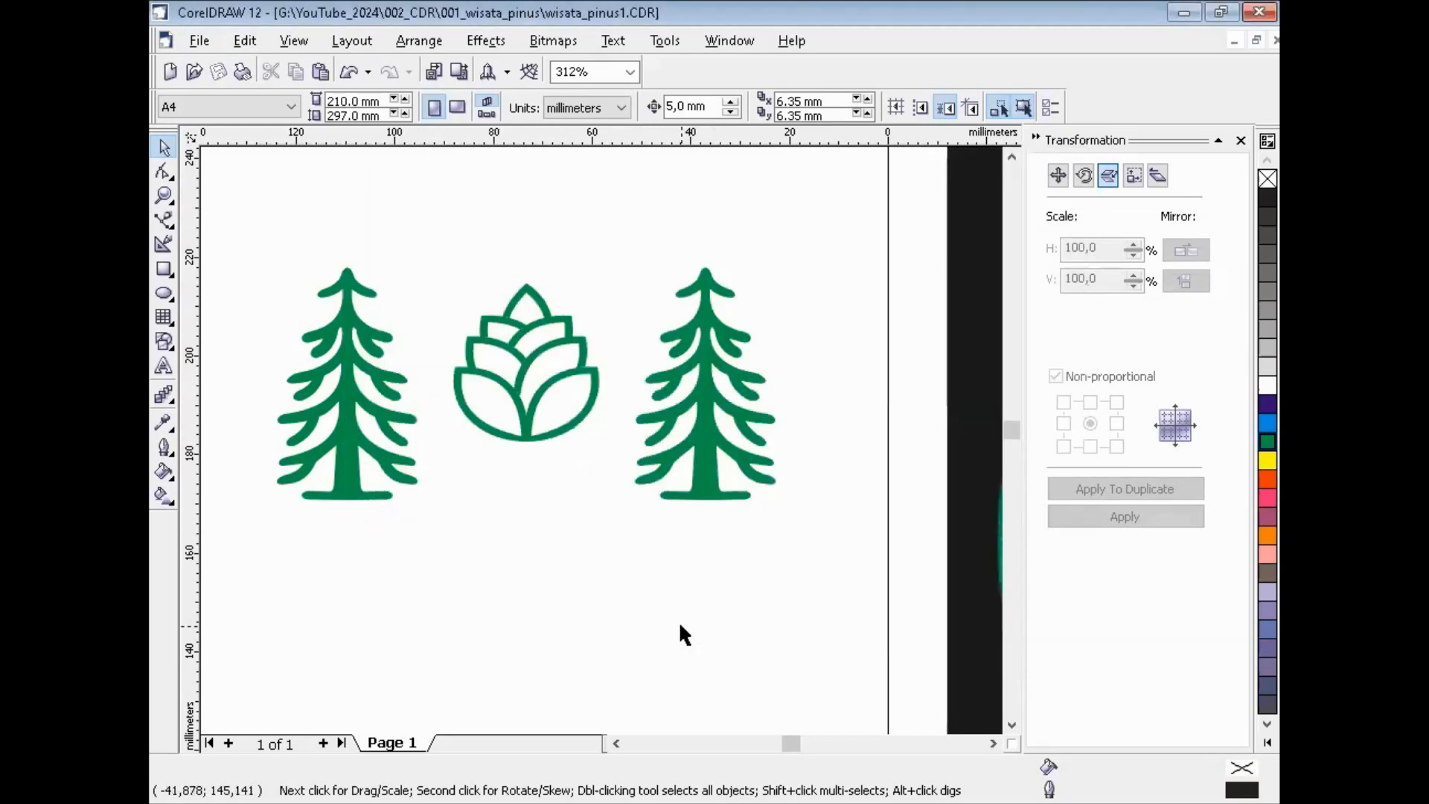
{"action": "key", "text": "F4"}
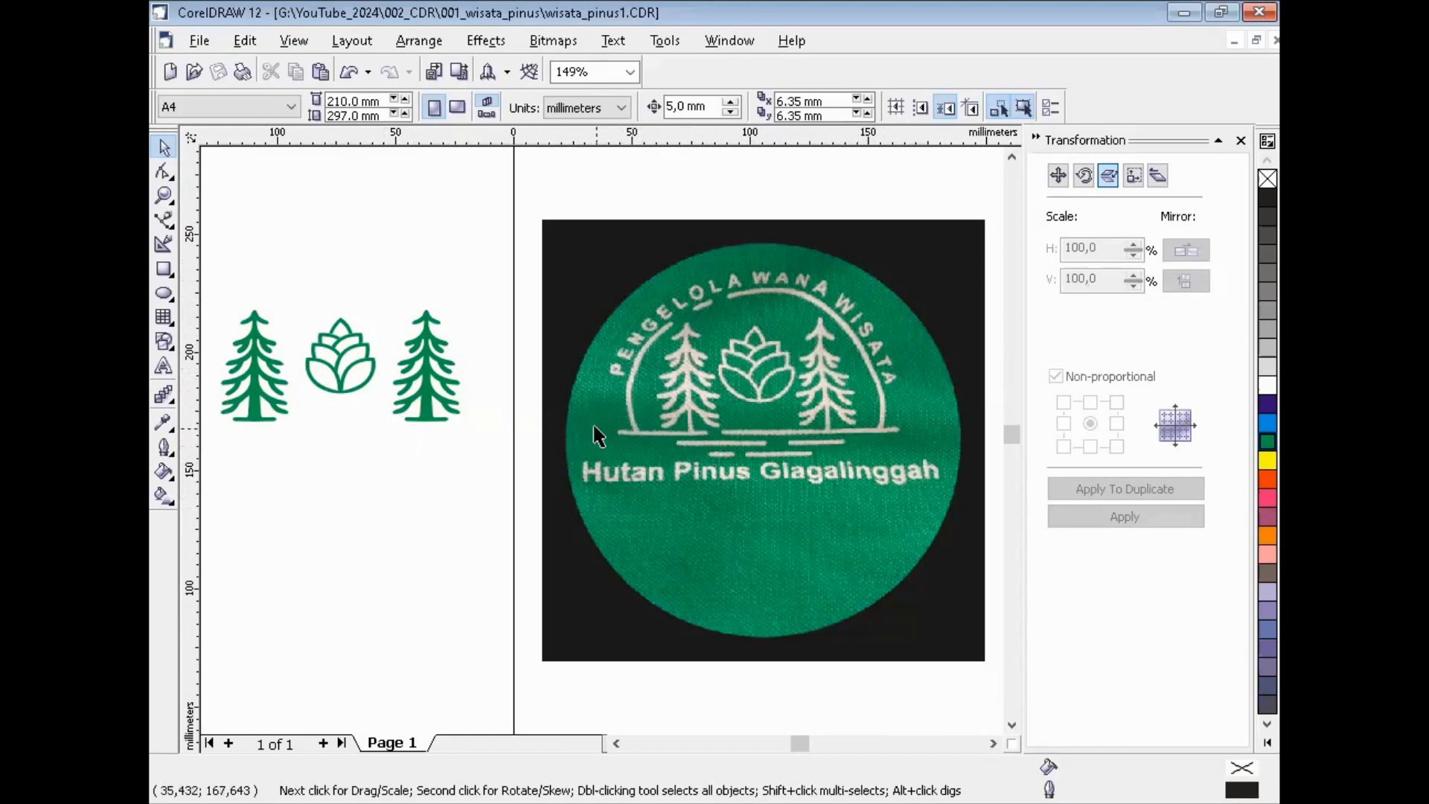
Draw a thin rectangle about 38.4 by 1.9 mm over the ground line beneath the photo's left tree.
{"action": "key", "text": "F2"}
{"action": "left_click_drag", "start_coordinate": [592, 415], "coordinate": [922, 470]}
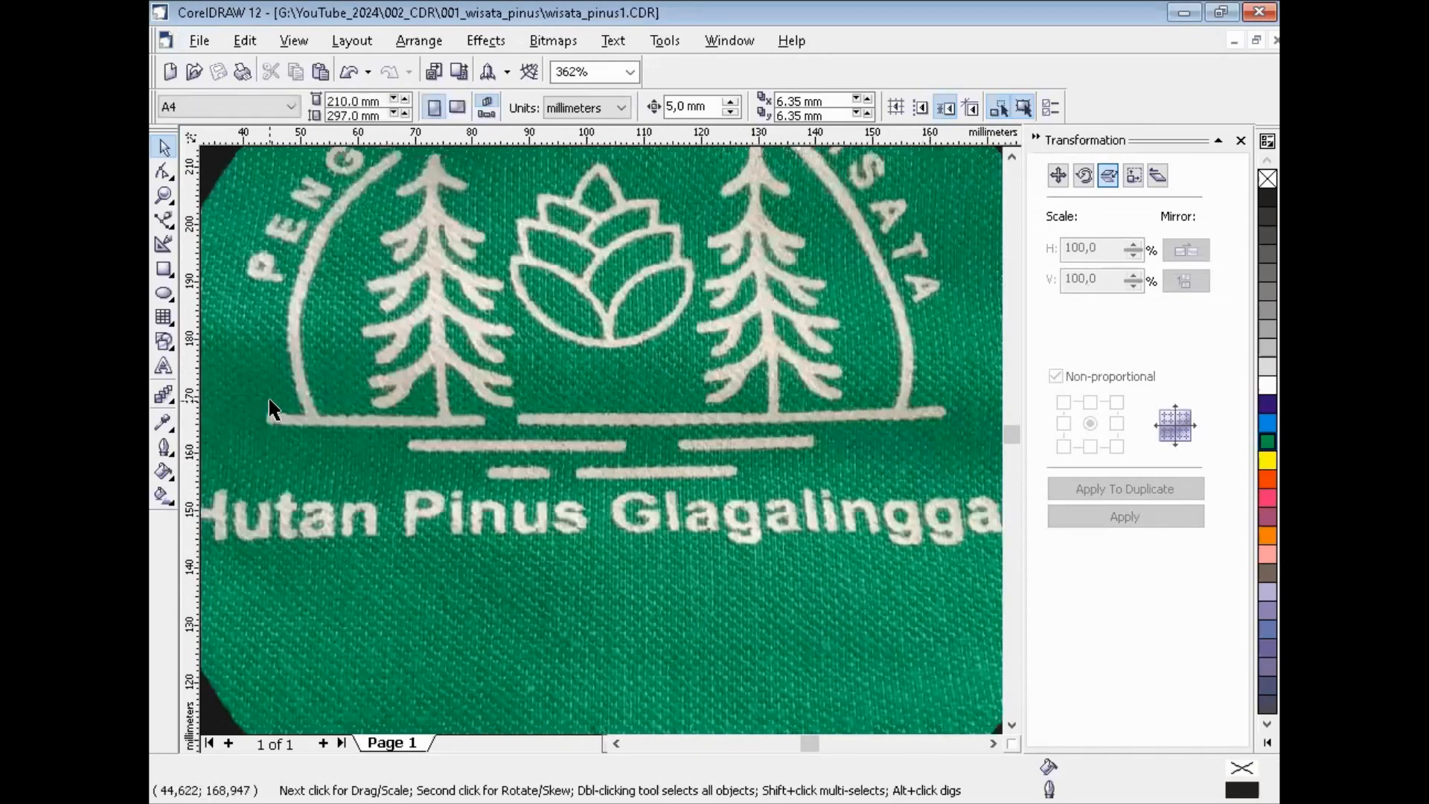
{"action": "left_click", "coordinate": [163, 273]}
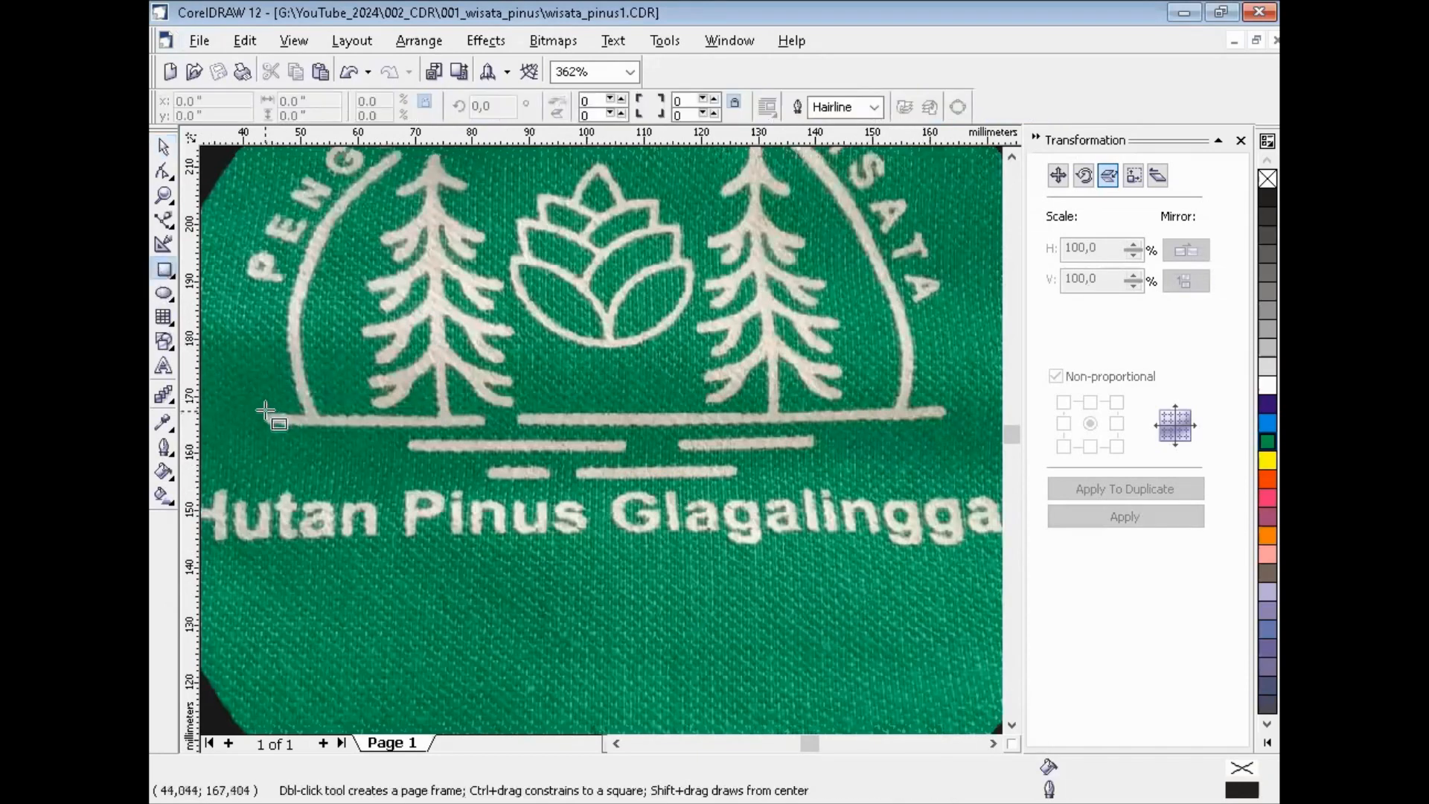
{"action": "left_click_drag", "start_coordinate": [266, 417], "coordinate": [486, 425]}
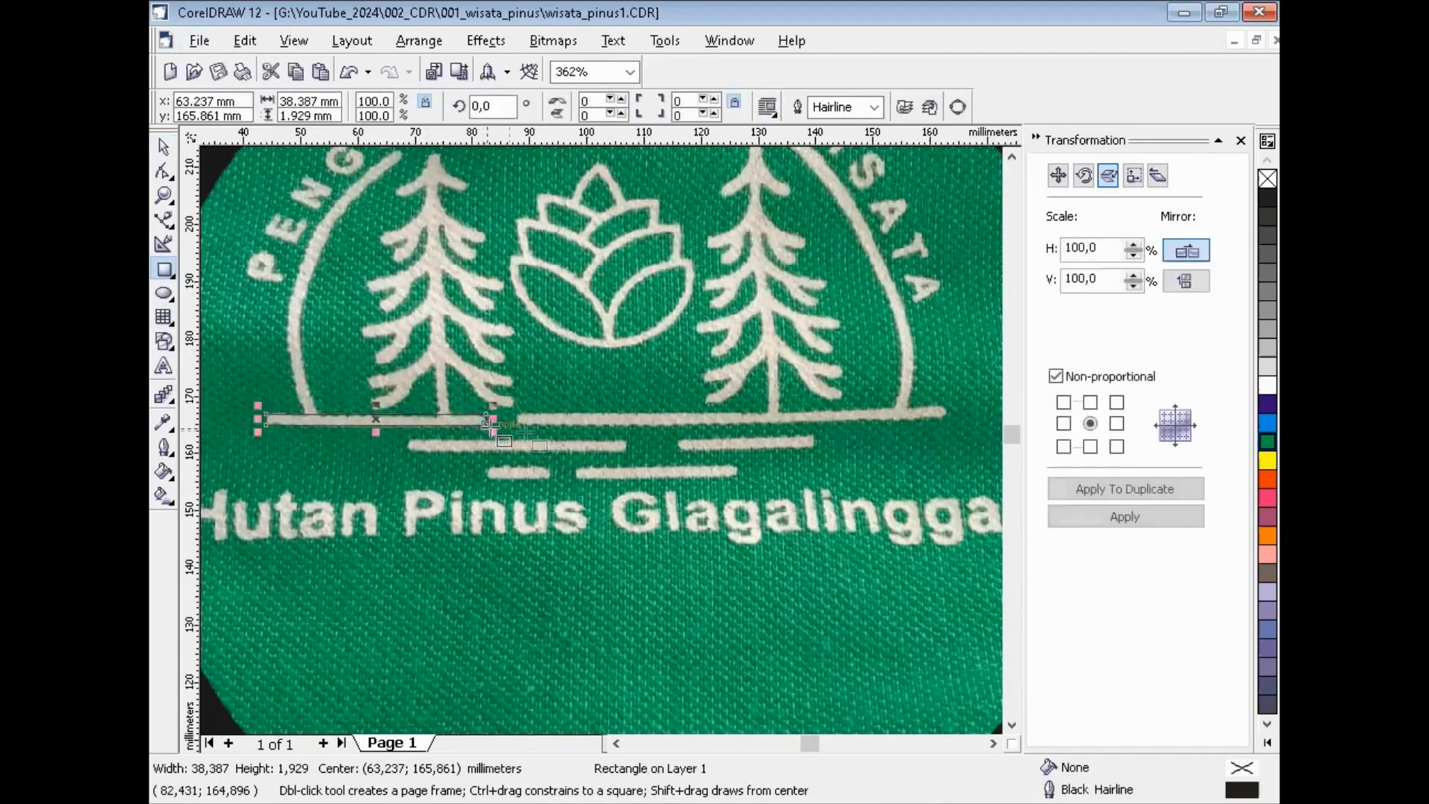
{"action": "key", "text": "space"}
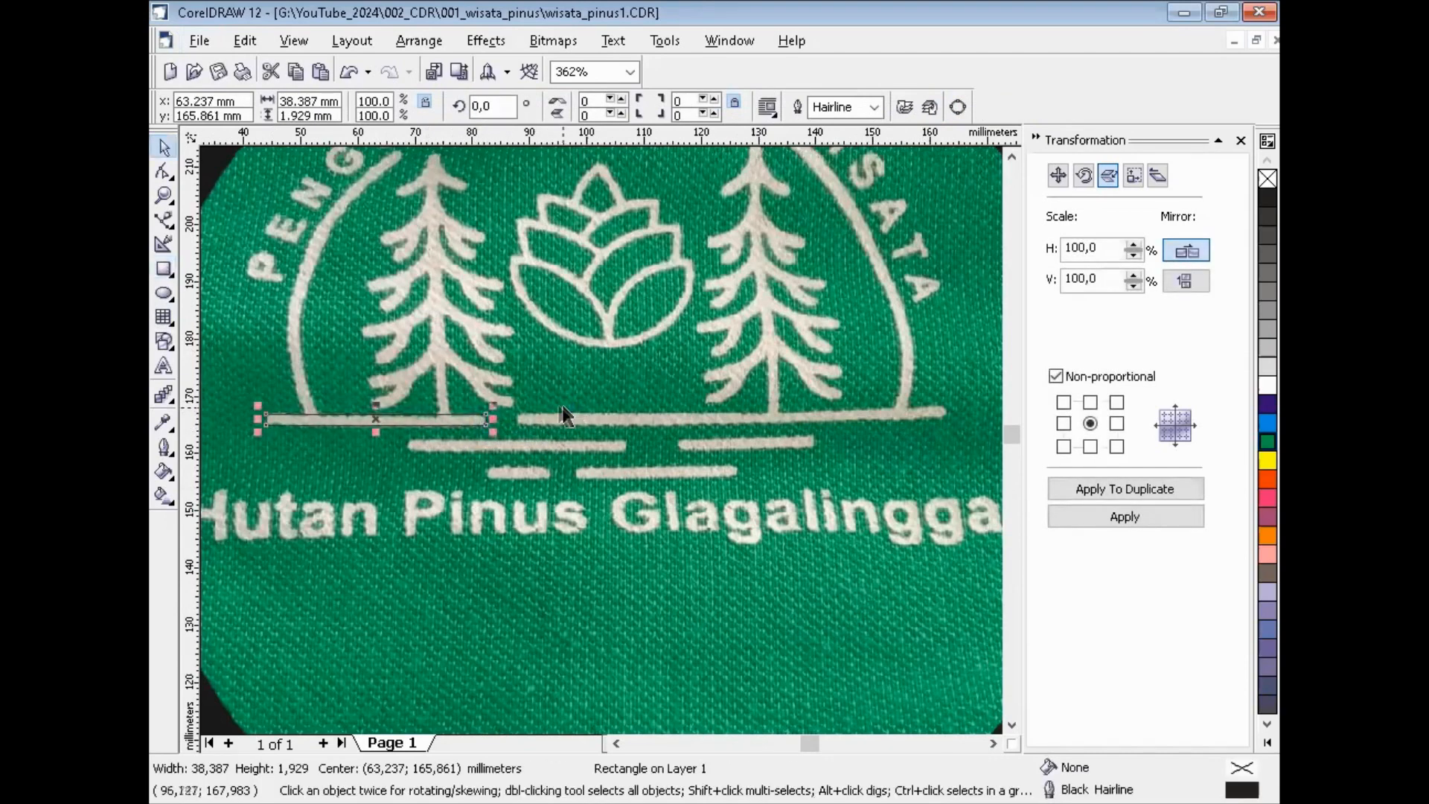
Duplicate the bar over the longer ground line beneath the right tree and stretch the copy to about 73.6 mm wide.
{"action": "left_click_drag", "start_coordinate": [451, 420], "coordinate": [535, 415]}
{"action": "key", "text": "Right"}
{"action": "key", "text": "Right"}
{"action": "key", "text": "Right"}
{"action": "key", "text": "Right"}
{"action": "key", "text": "Right"}
{"action": "key", "text": "Right"}
{"action": "key", "text": "Right"}
{"action": "left_click_drag", "start_coordinate": [743, 419], "coordinate": [945, 419]}
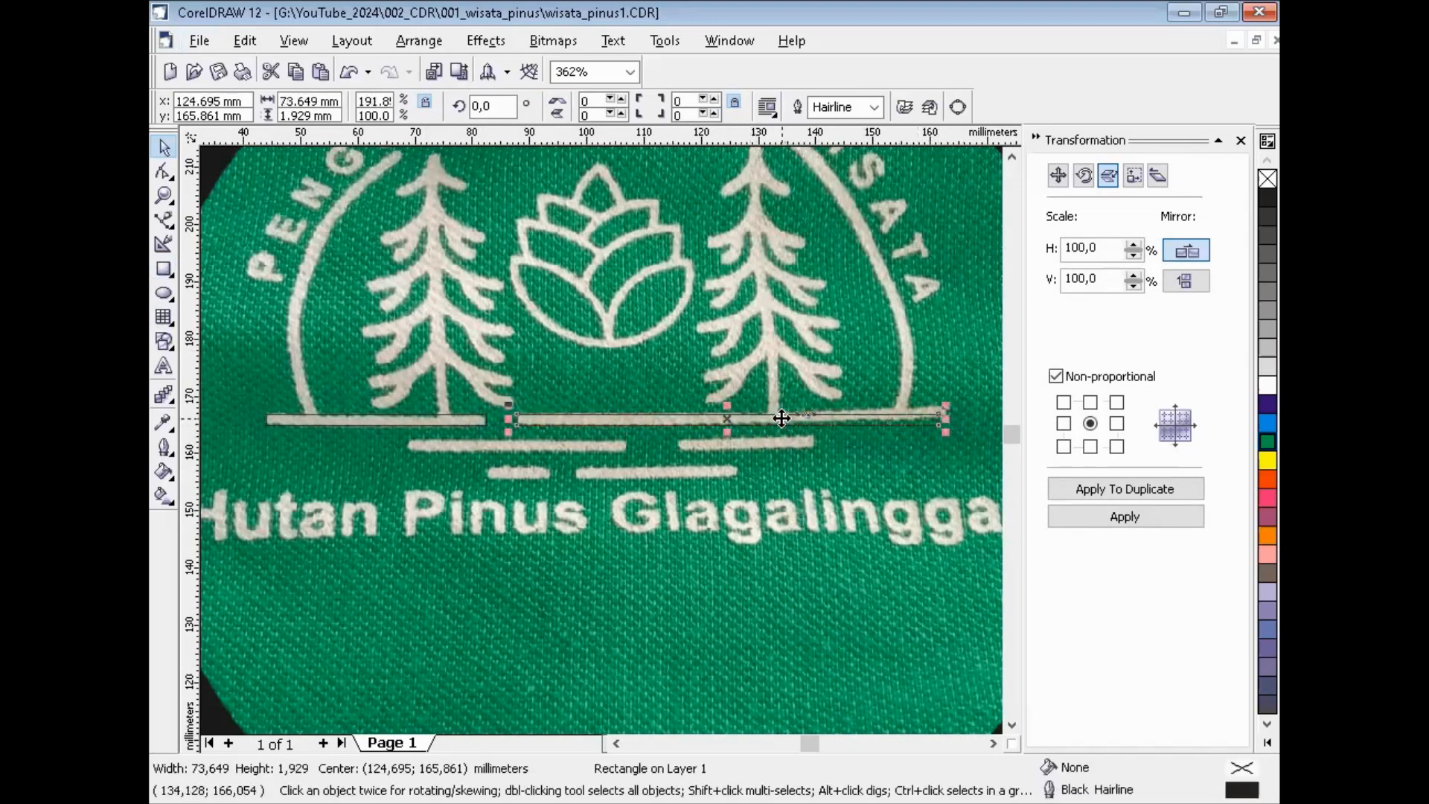
Copy bars onto the photo's second row of lines, sizing them about 36.8 mm and 23.5 mm wide.
{"action": "left_click_drag", "start_coordinate": [789, 419], "coordinate": [681, 445]}
{"action": "left_click_drag", "start_coordinate": [839, 447], "coordinate": [628, 445]}
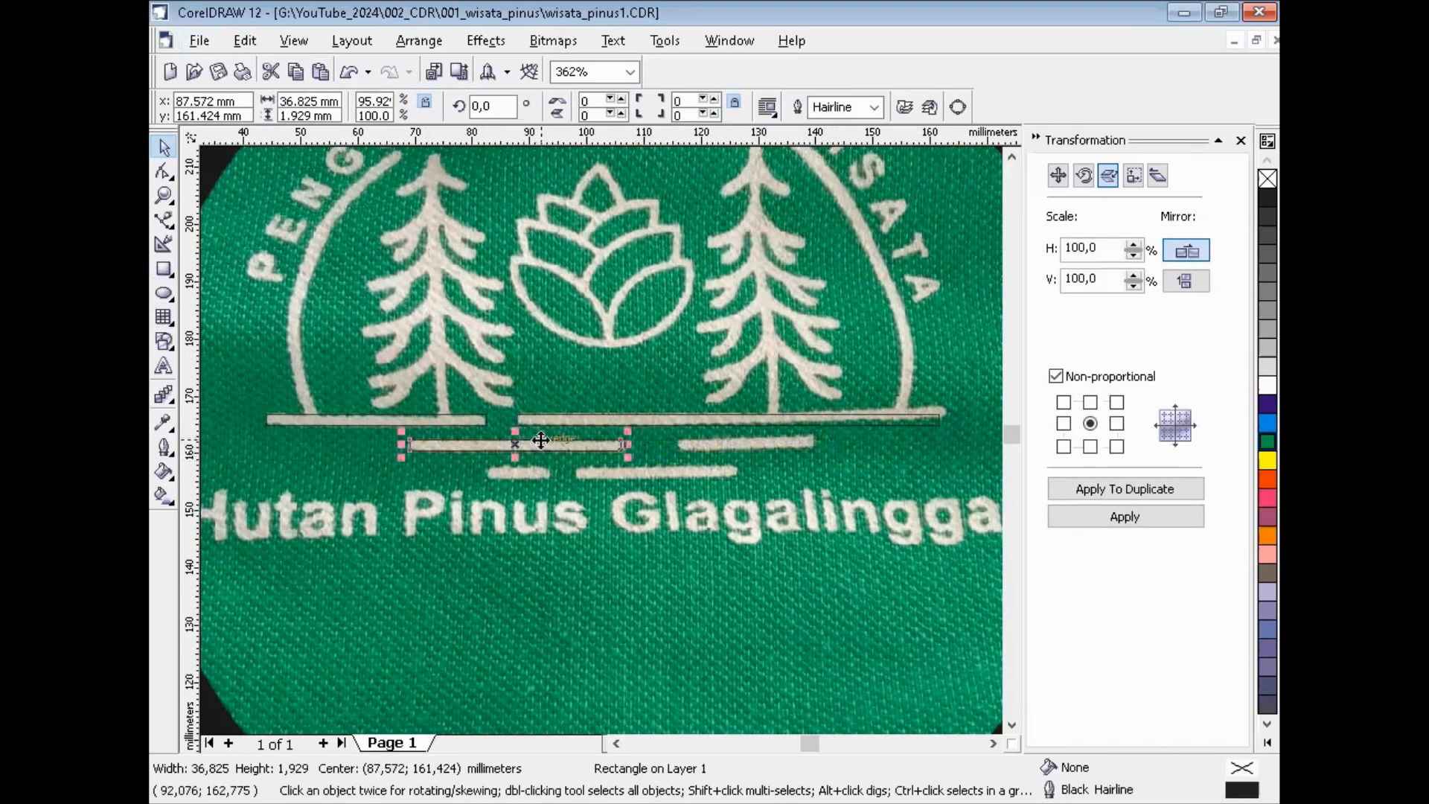
{"action": "left_click_drag", "start_coordinate": [540, 442], "coordinate": [808, 440]}
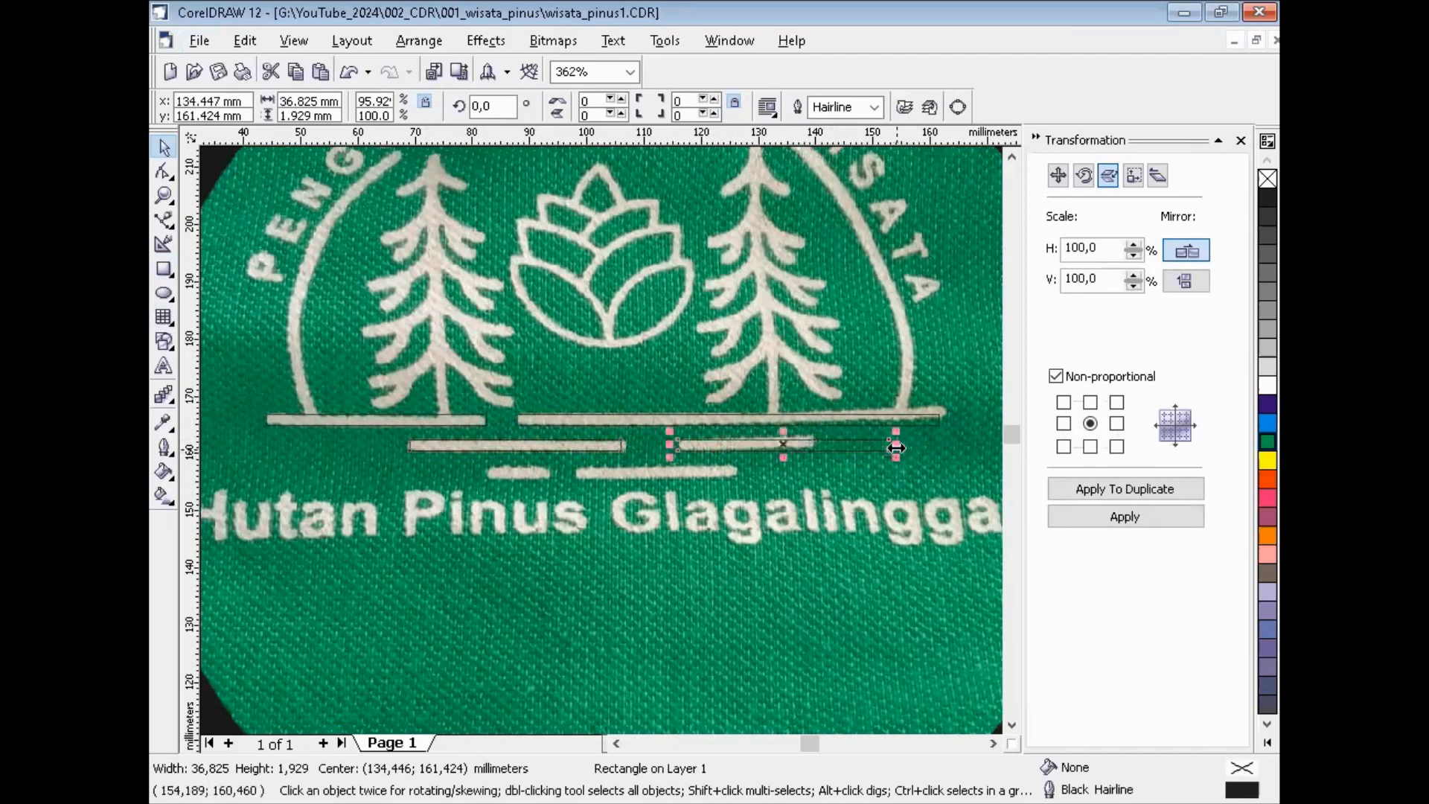
{"action": "left_click_drag", "start_coordinate": [896, 447], "coordinate": [820, 443]}
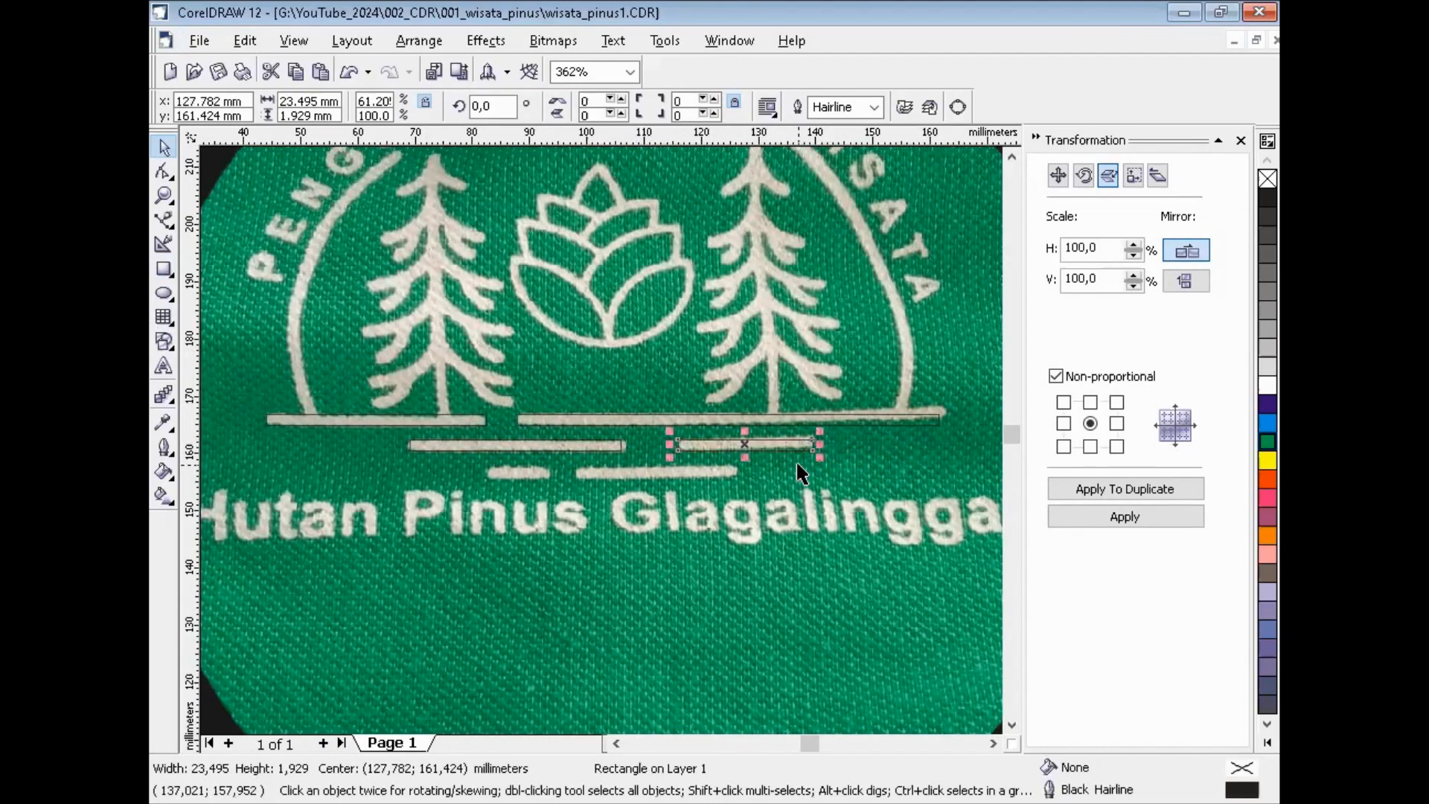
Copy bars onto the photo's third row, one about 27 mm wide and a shorter one to its left.
{"action": "left_click_drag", "start_coordinate": [773, 447], "coordinate": [741, 472]}
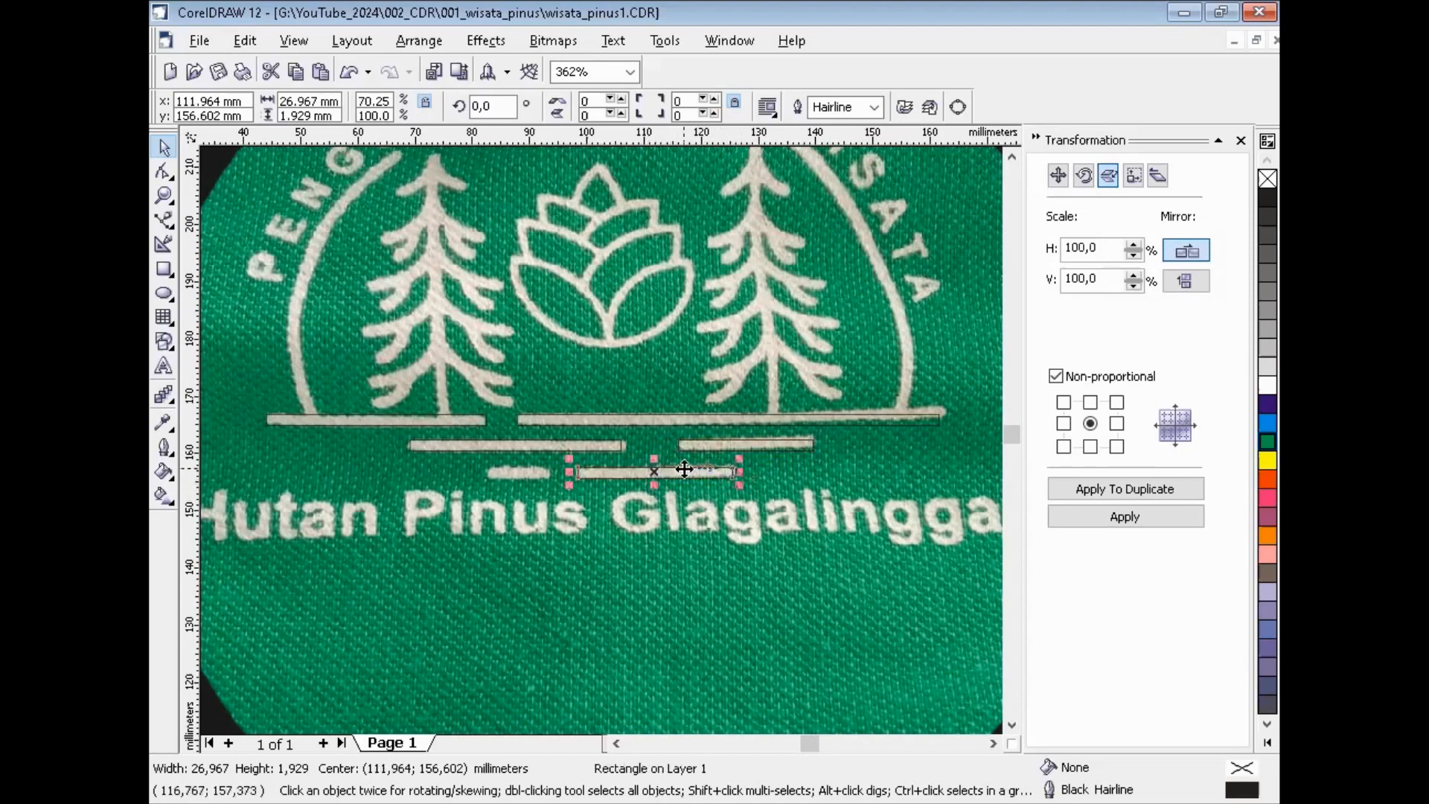
{"action": "left_click_drag", "start_coordinate": [685, 471], "coordinate": [560, 472]}
{"action": "left_click", "coordinate": [554, 514]}
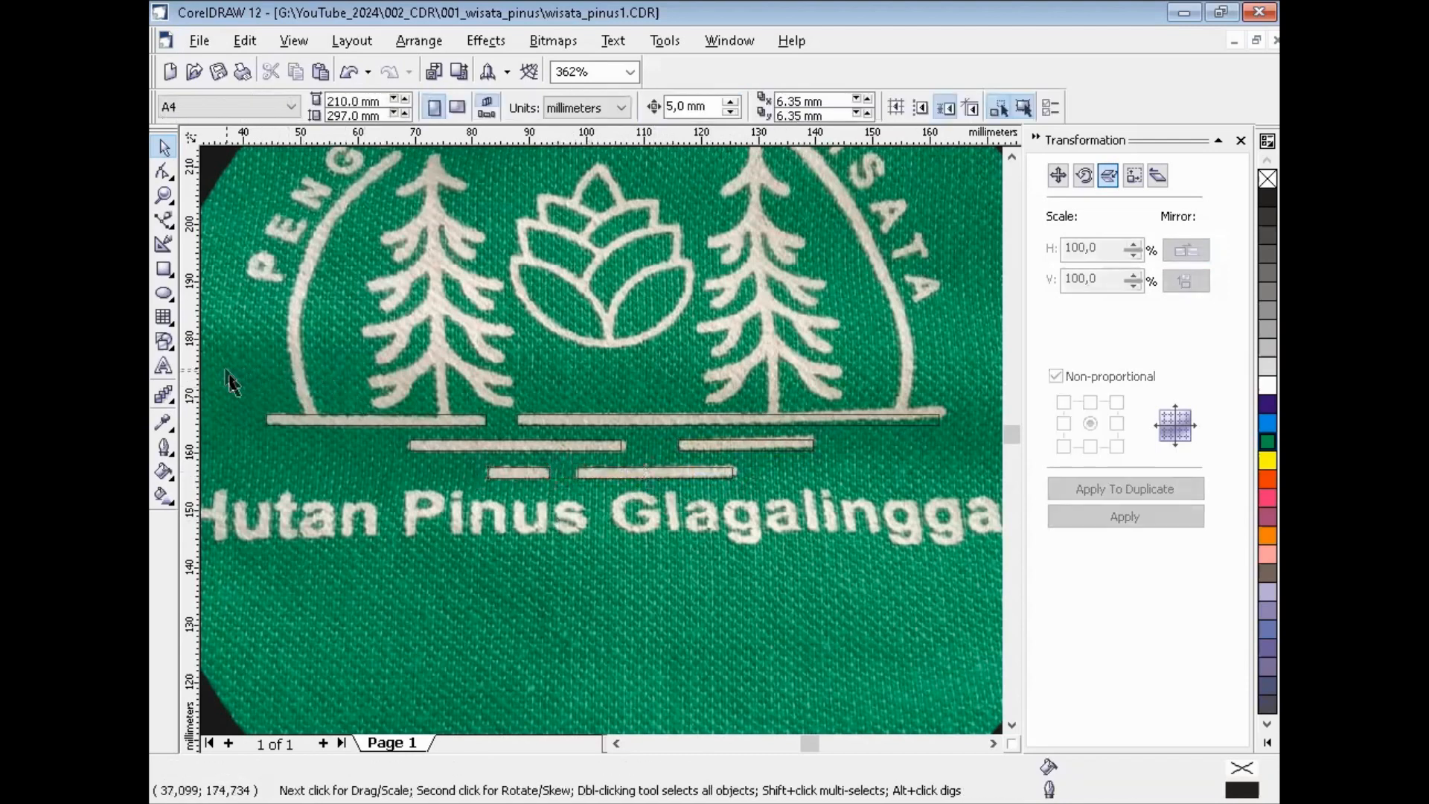
Move all six bars together off the photo to just beneath the redrawn trees and pinecone.
{"action": "left_click_drag", "start_coordinate": [226, 370], "coordinate": [971, 519]}
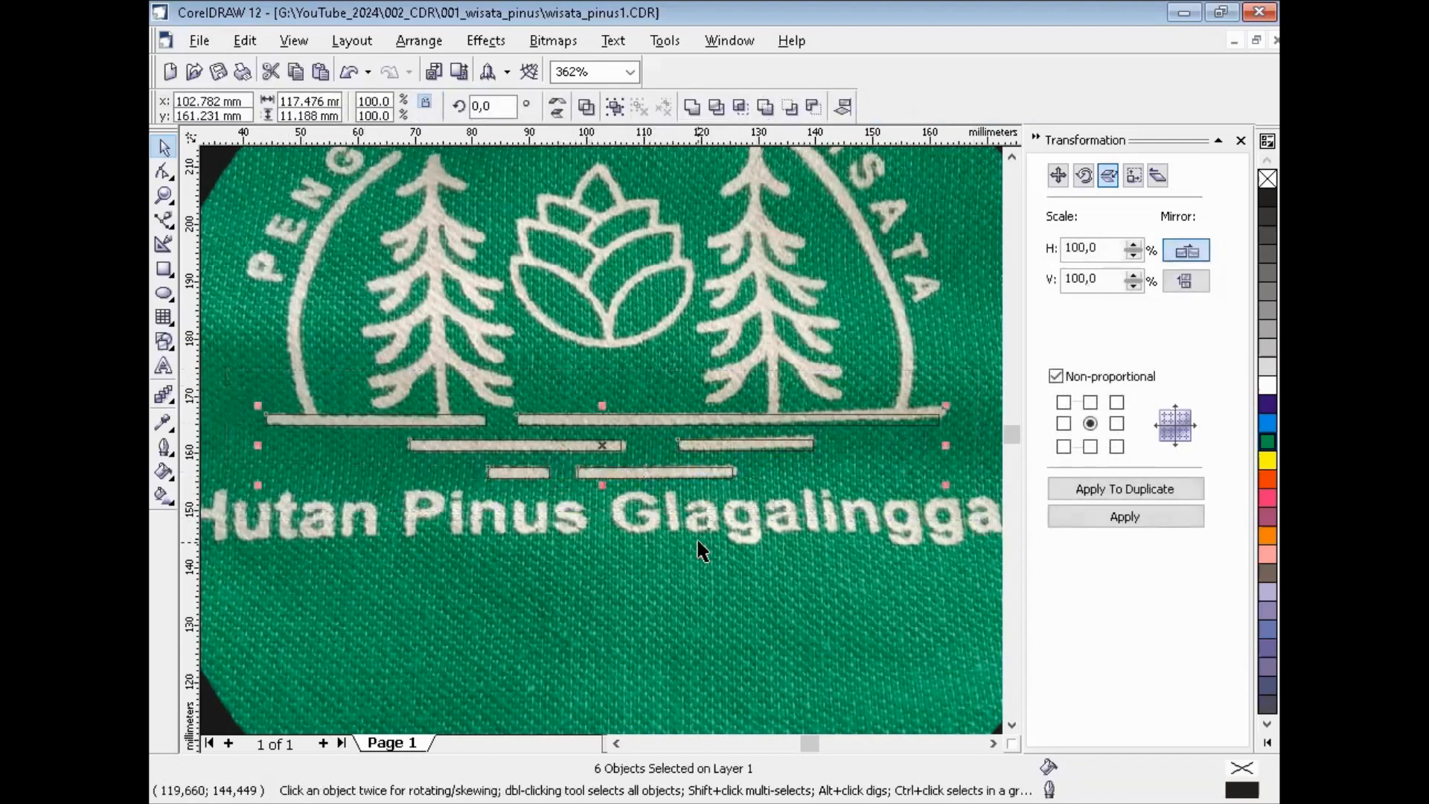
{"action": "key", "text": "F4"}
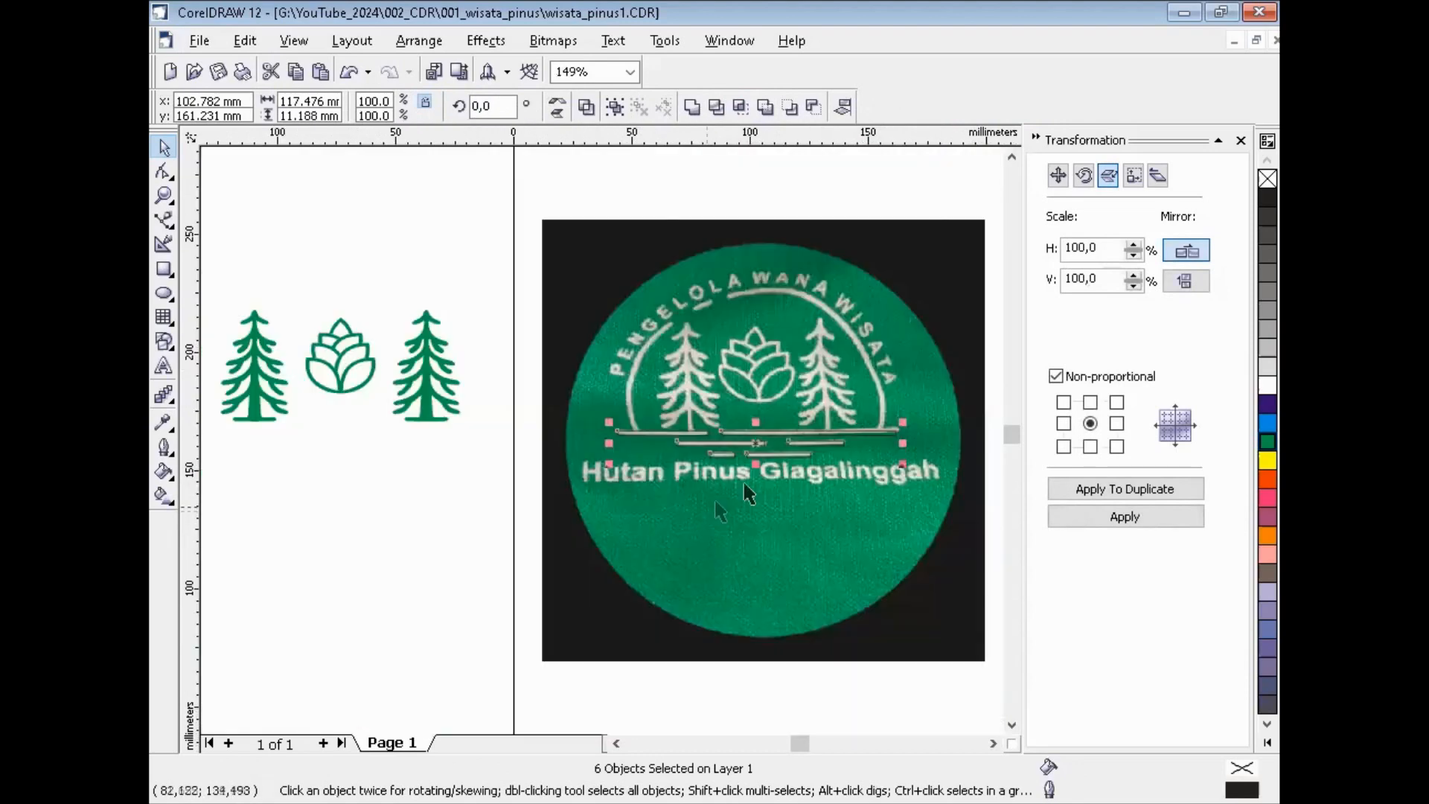
{"action": "left_click_drag", "start_coordinate": [755, 440], "coordinate": [390, 463]}
{"action": "left_click", "coordinate": [393, 507]}
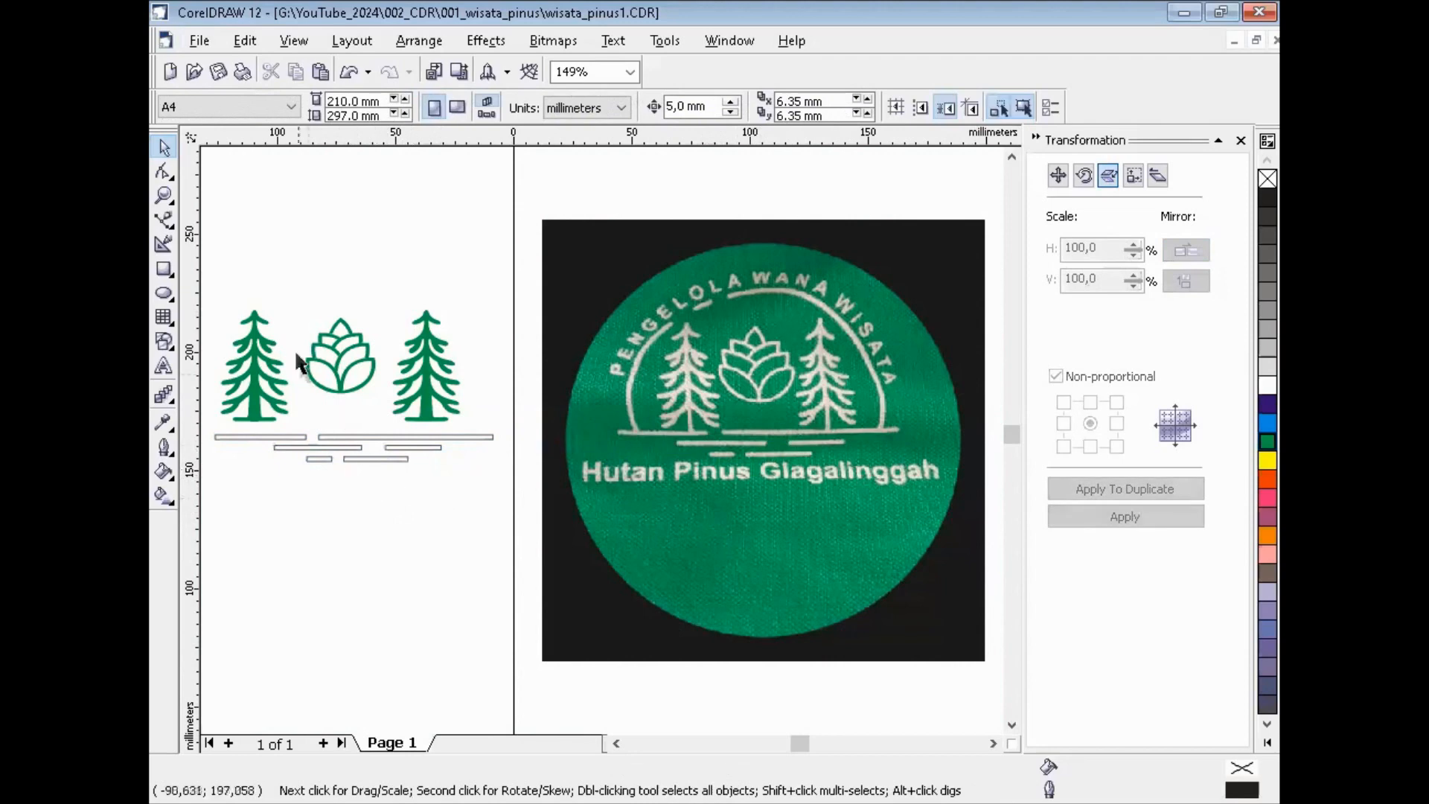
Align the two bars of the first row to each other by their vertical centers.
{"action": "left_click_drag", "start_coordinate": [210, 286], "coordinate": [560, 514]}
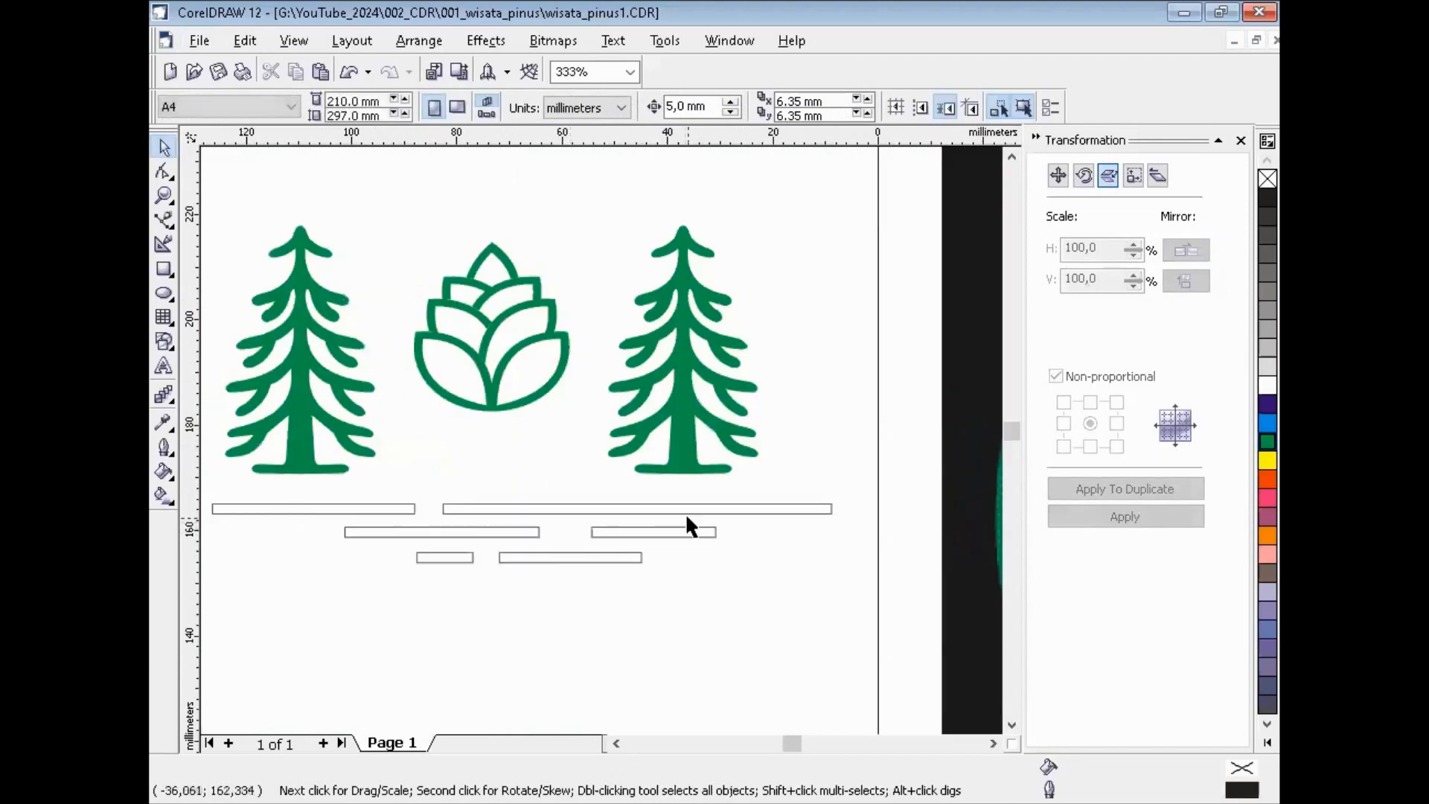
{"action": "left_click", "coordinate": [599, 512]}
{"action": "left_click", "coordinate": [340, 507], "text": "shift"}
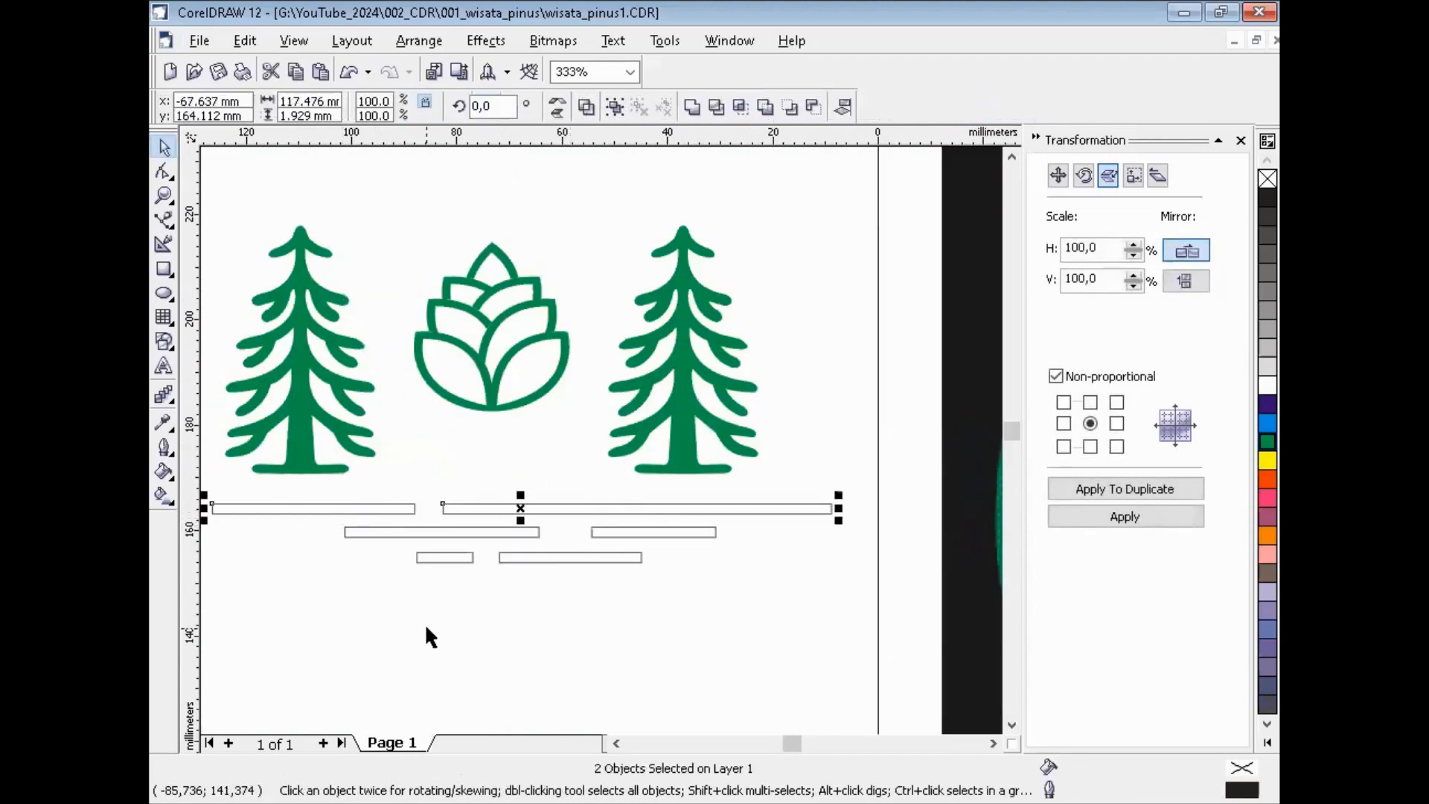
{"action": "key", "text": "alt+a"}
{"action": "key", "text": "a"}
{"action": "key", "text": "a"}
{"action": "left_click", "coordinate": [595, 448]}
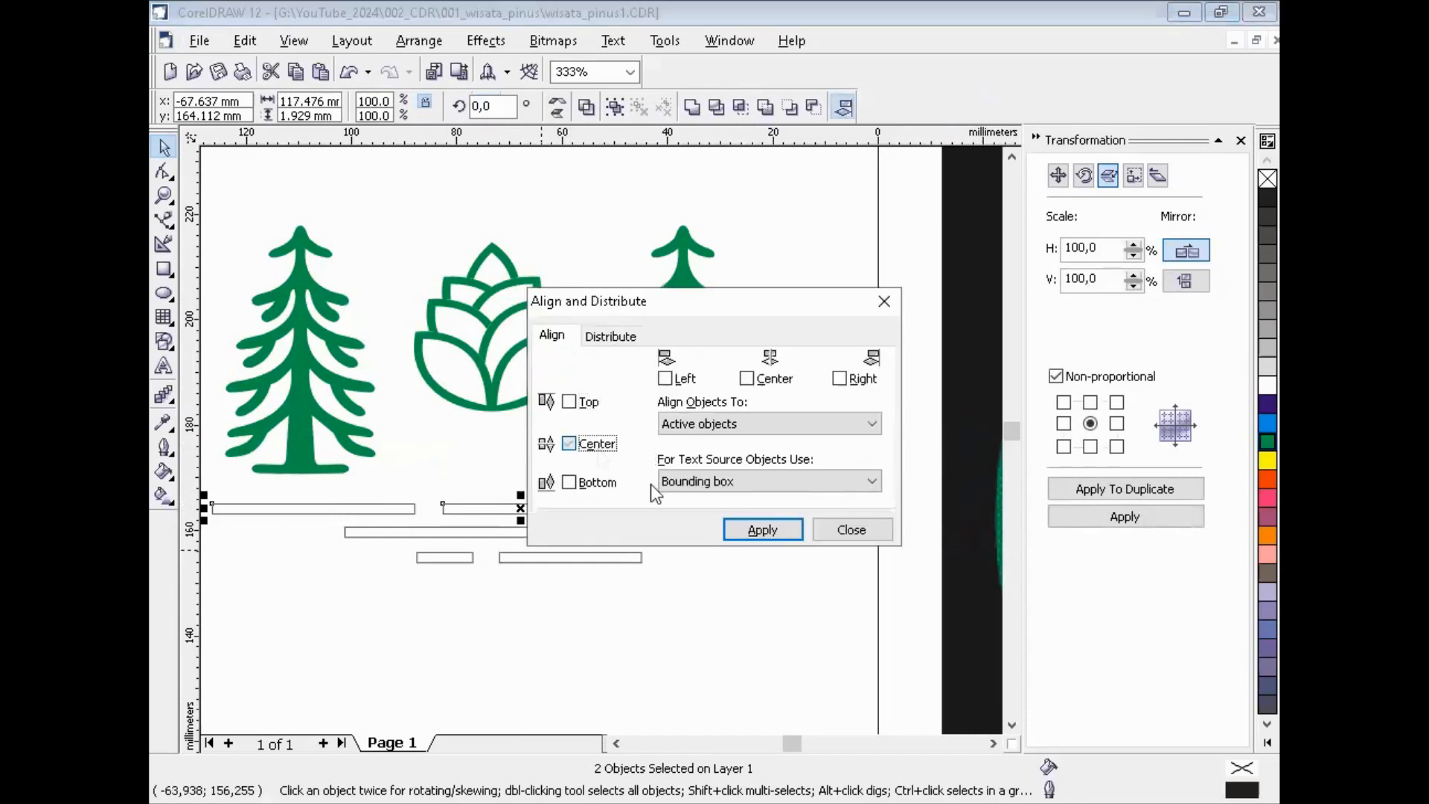
{"action": "left_click", "coordinate": [745, 532]}
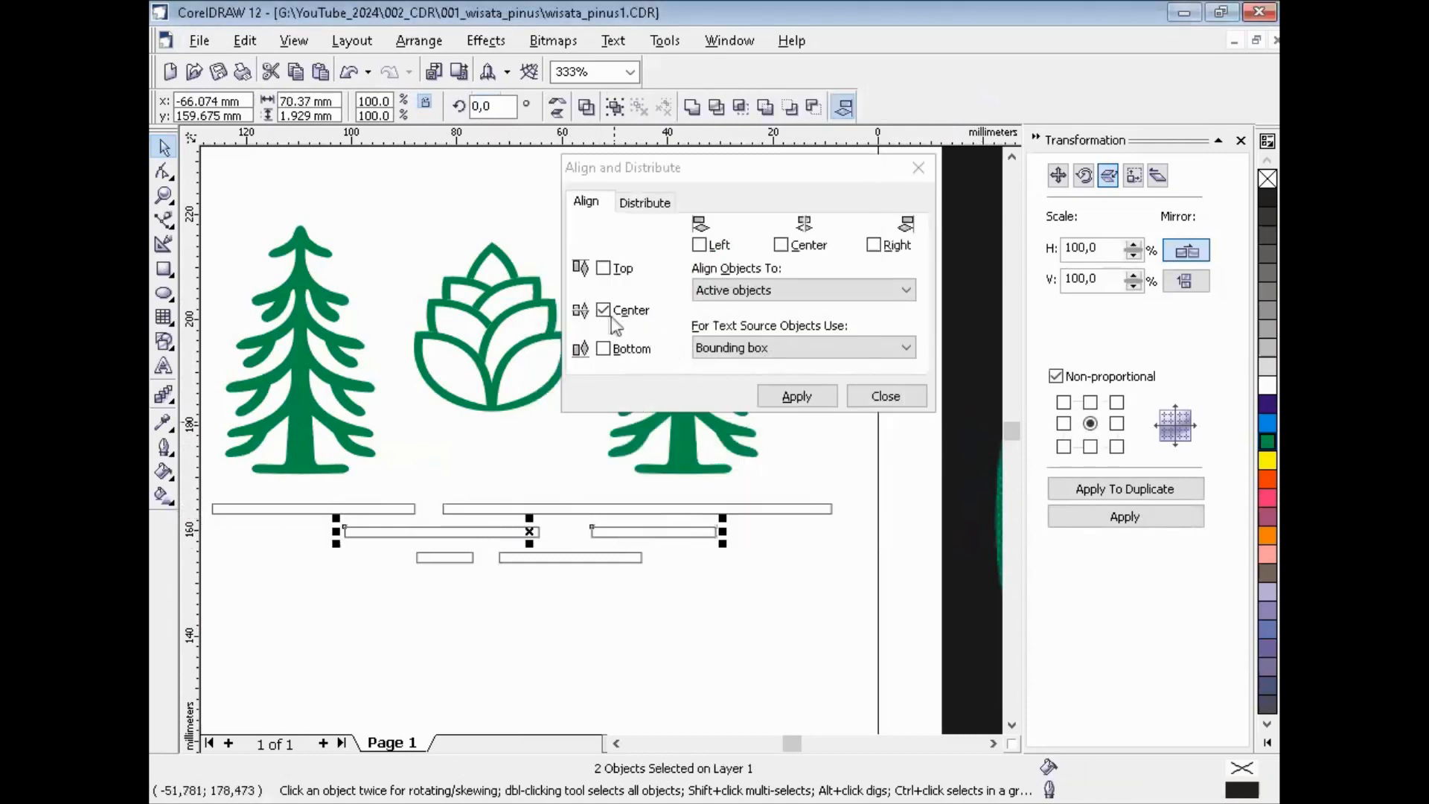
Align the bars of the second row and of the third row by their vertical centers.
{"action": "left_click", "coordinate": [779, 394]}
{"action": "left_click", "coordinate": [593, 561]}
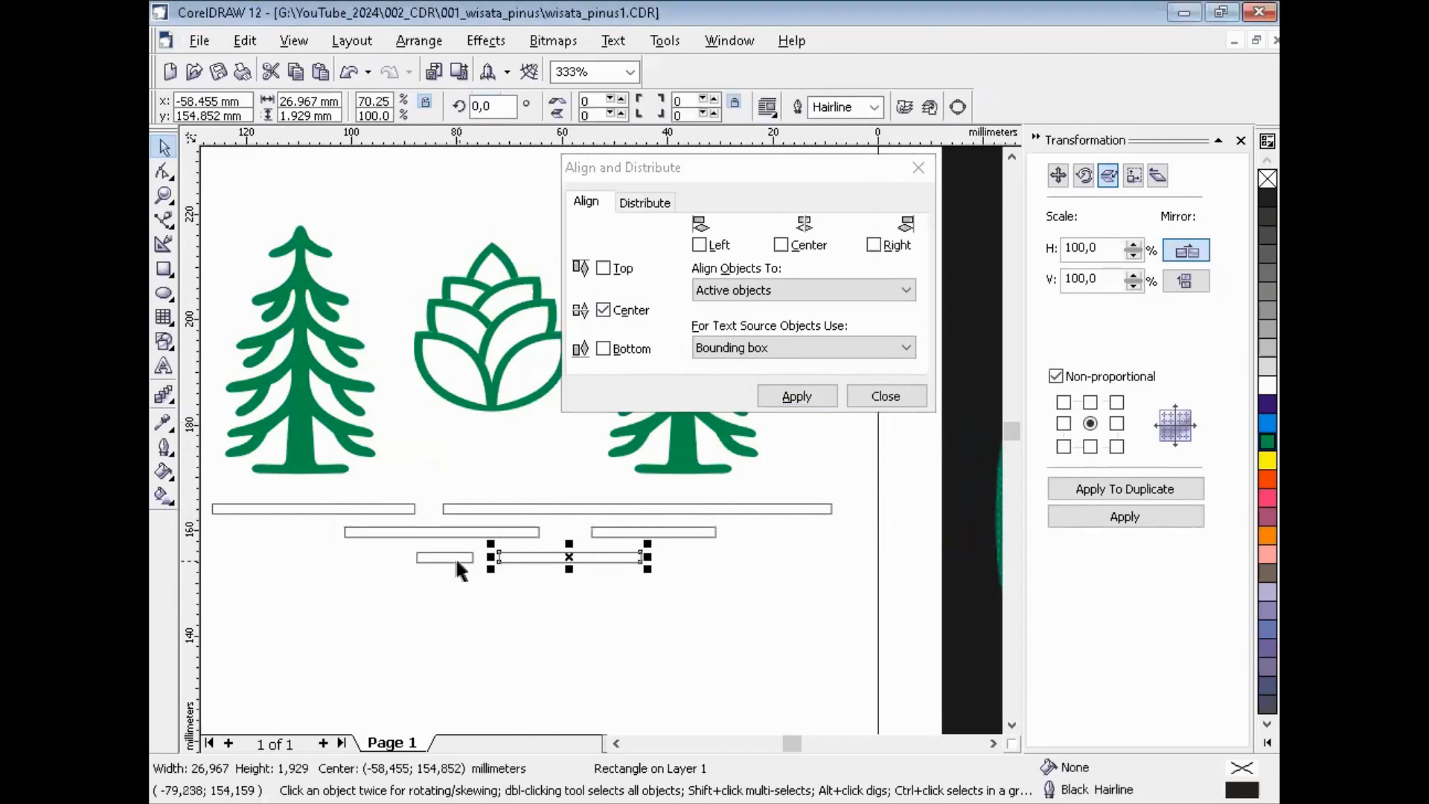
{"action": "left_click", "coordinate": [459, 561], "text": "shift"}
{"action": "left_click", "coordinate": [787, 393]}
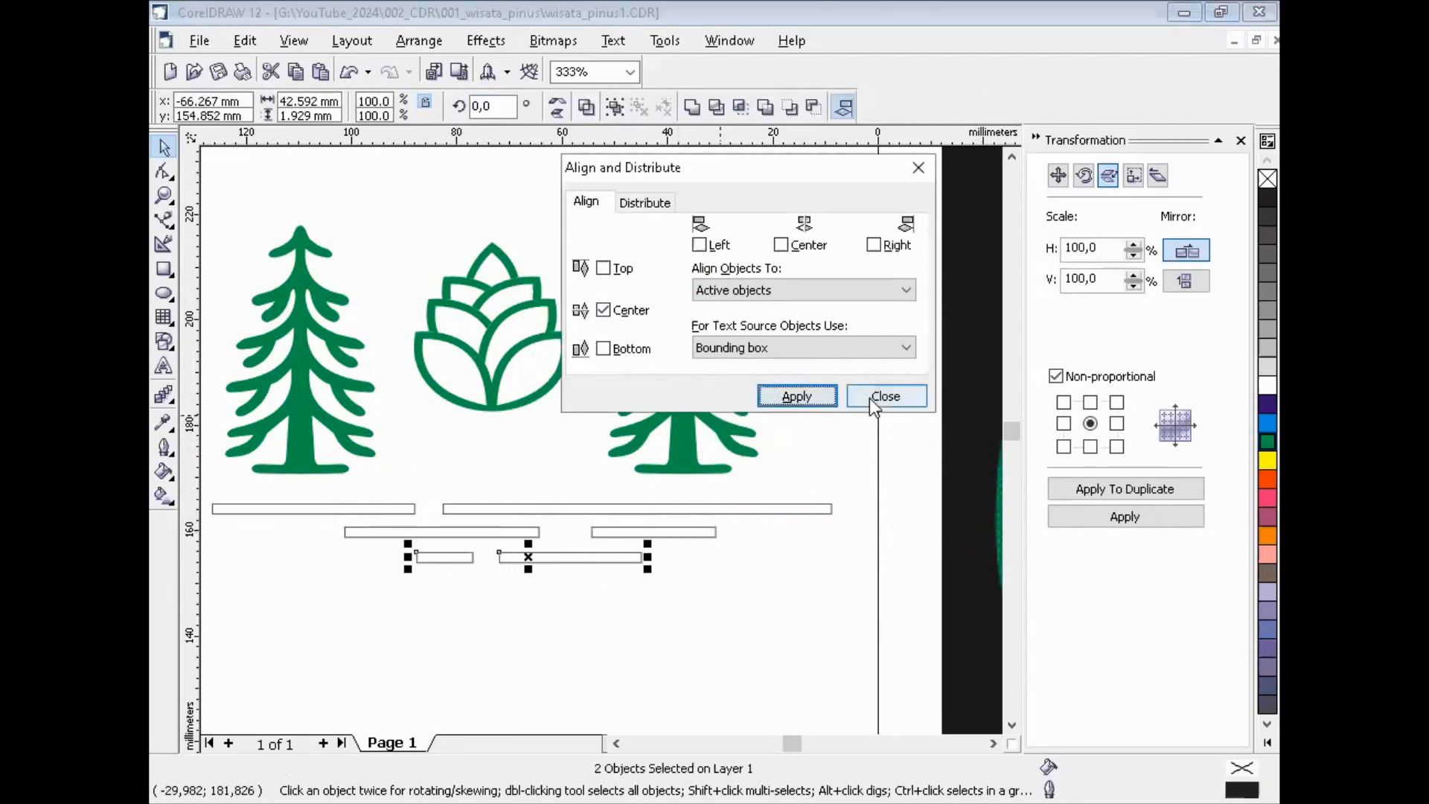
{"action": "left_click", "coordinate": [872, 397]}
{"action": "left_click", "coordinate": [841, 598]}
Combine the six bars beneath the trees into a single curve.
{"action": "left_click_drag", "start_coordinate": [844, 620], "coordinate": [255, 485]}
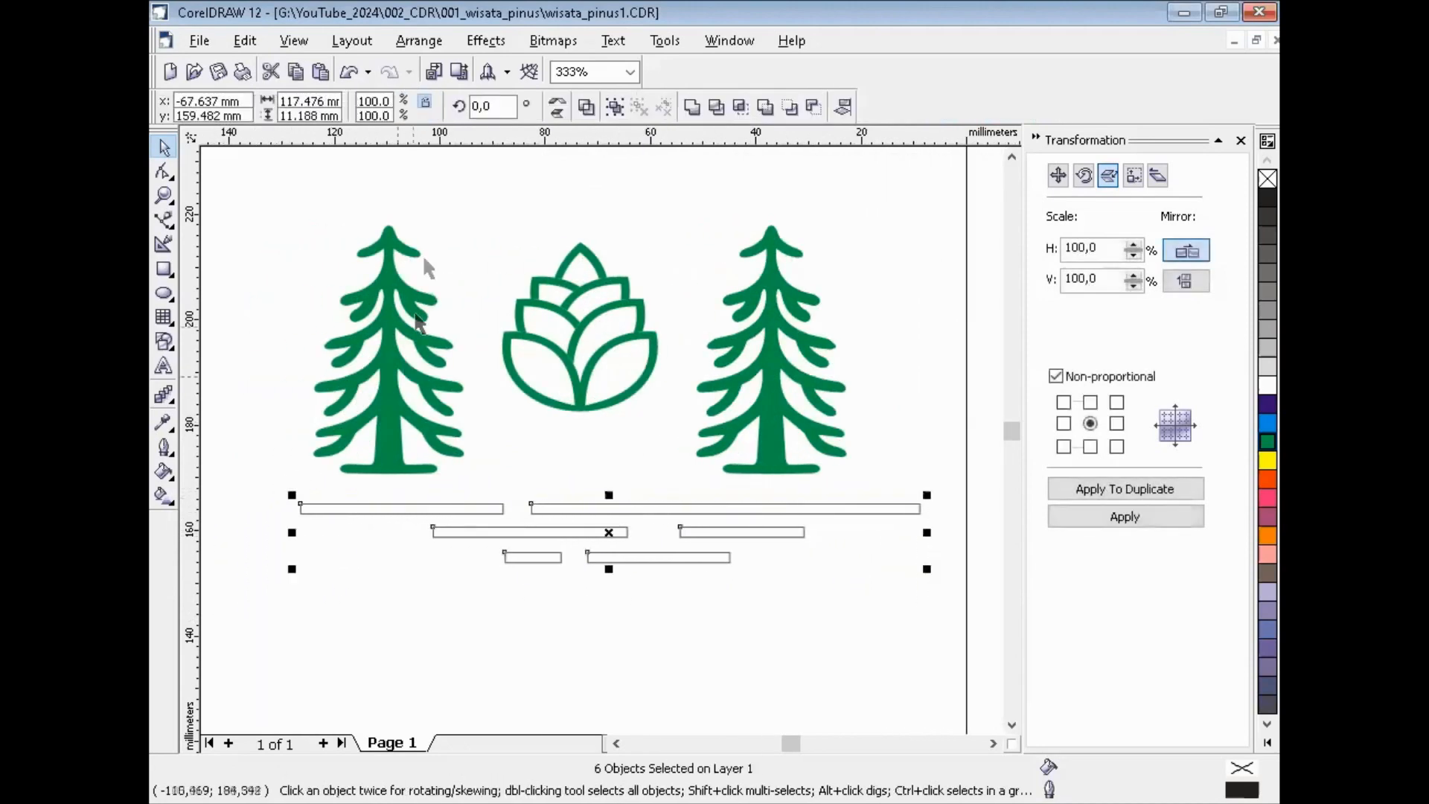
{"action": "left_click", "coordinate": [425, 42]}
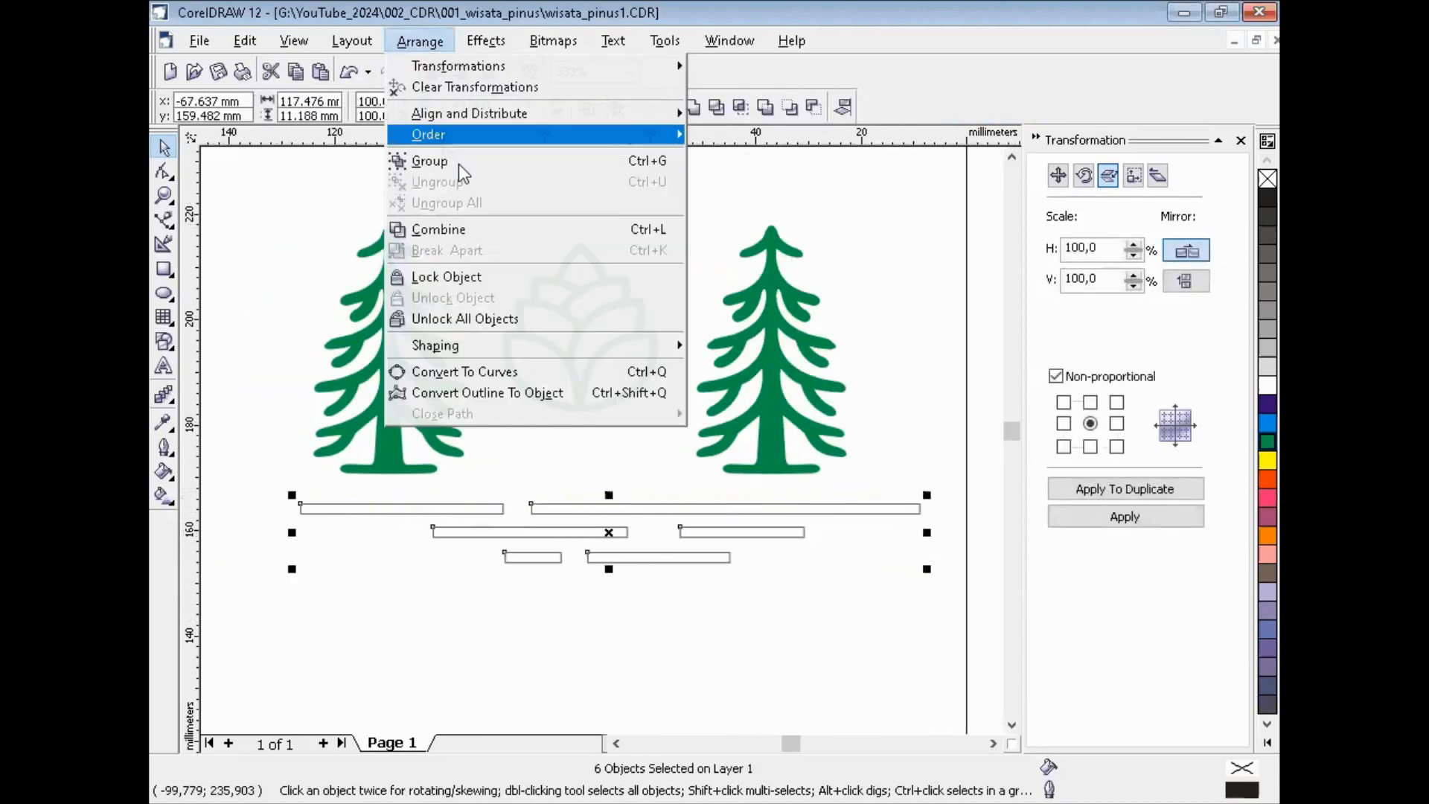
{"action": "left_click", "coordinate": [465, 229]}
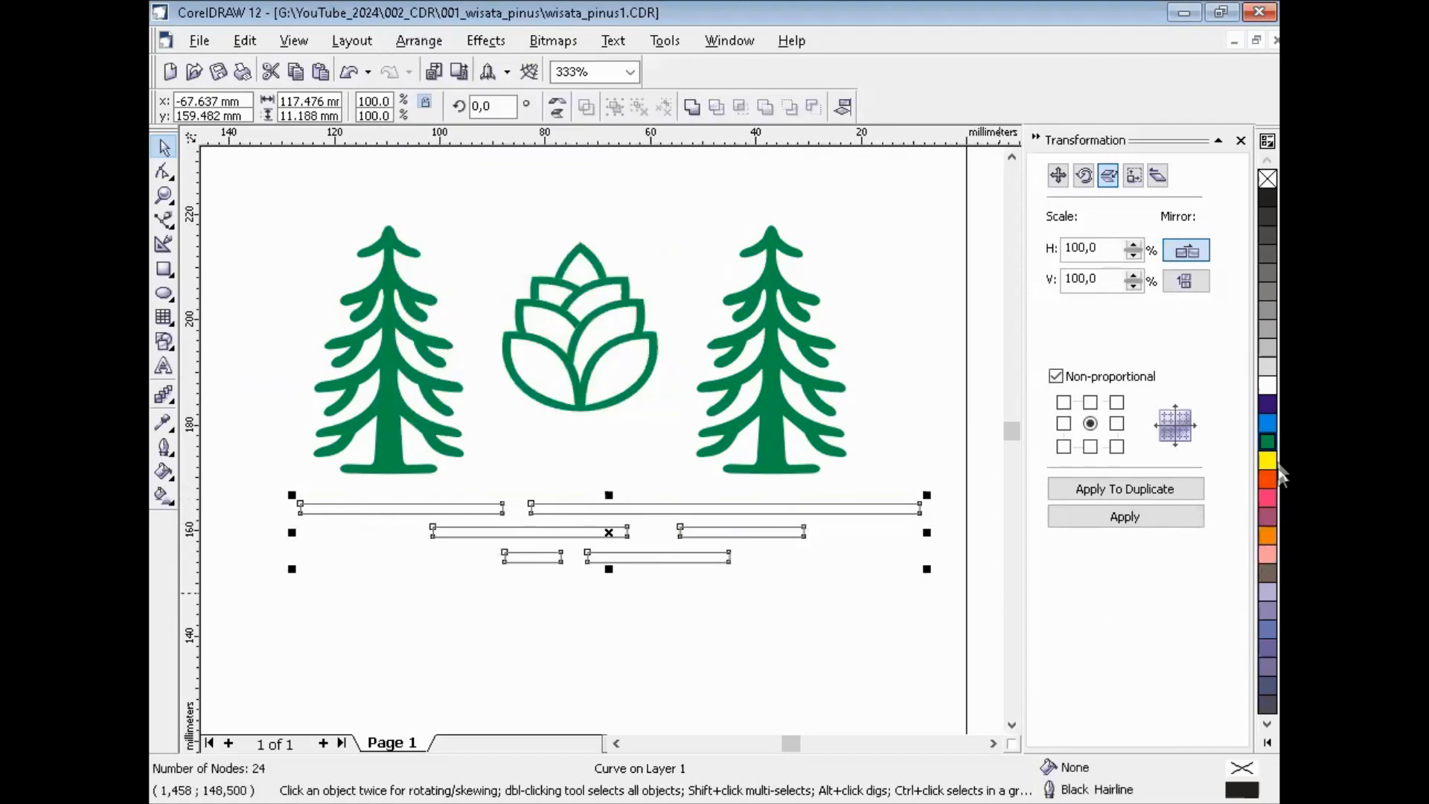
Fill the combined bars with green and remove their outline.
{"action": "left_click", "coordinate": [1266, 443]}
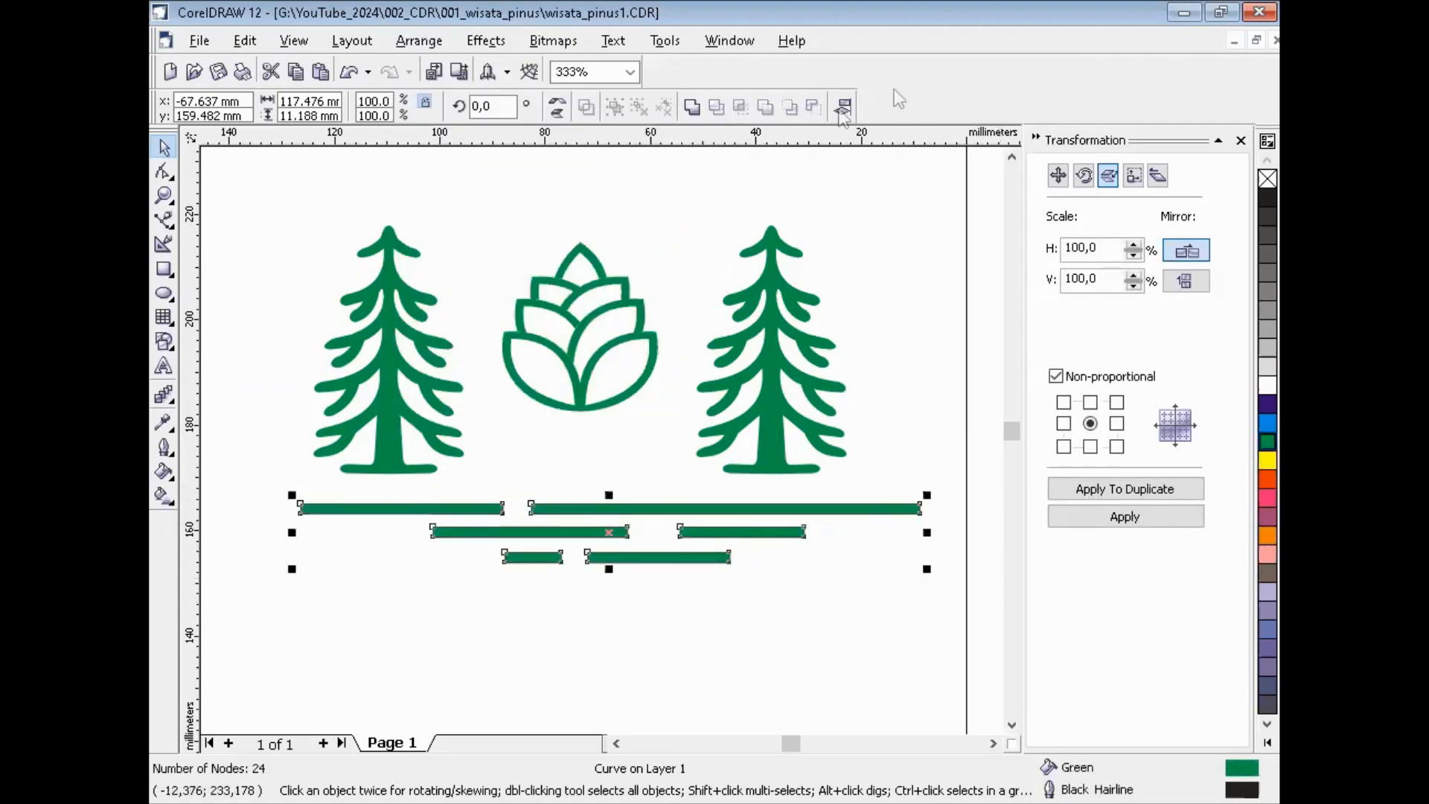
{"action": "left_click", "coordinate": [163, 451]}
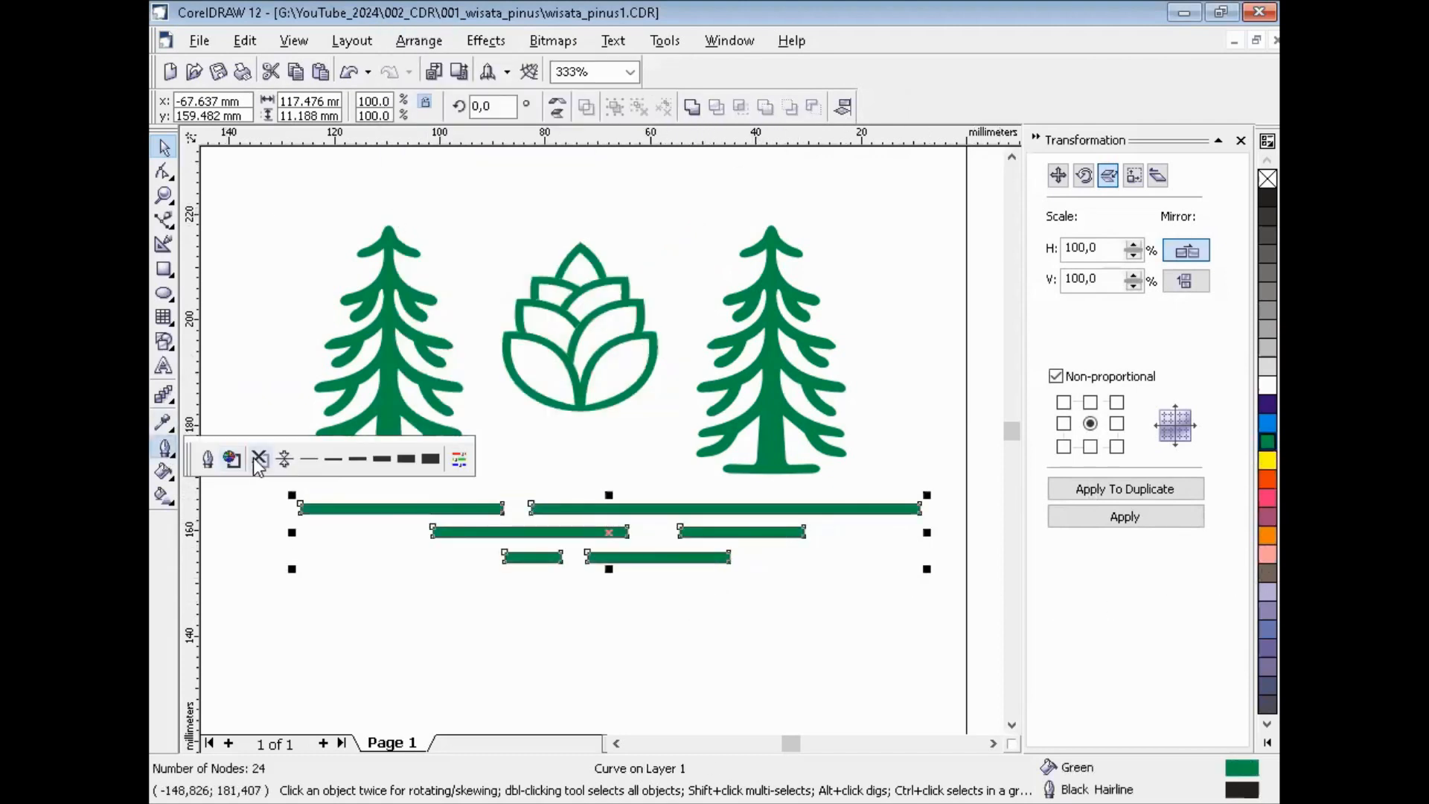
{"action": "left_click", "coordinate": [255, 457]}
{"action": "left_click", "coordinate": [750, 667]}
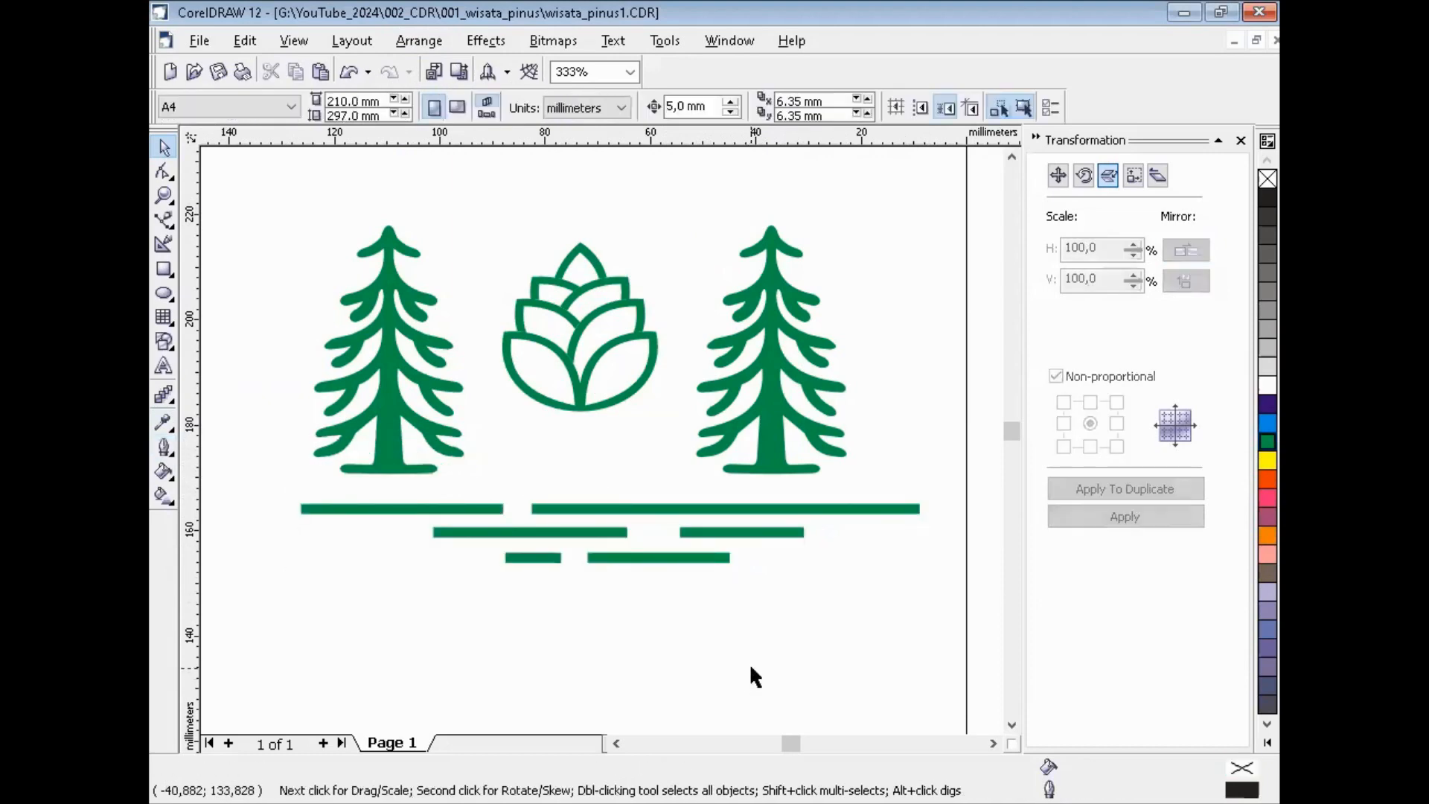
Group the pair of trees with the pinecone, leaving the bars out of the group.
{"action": "key", "text": "F4"}
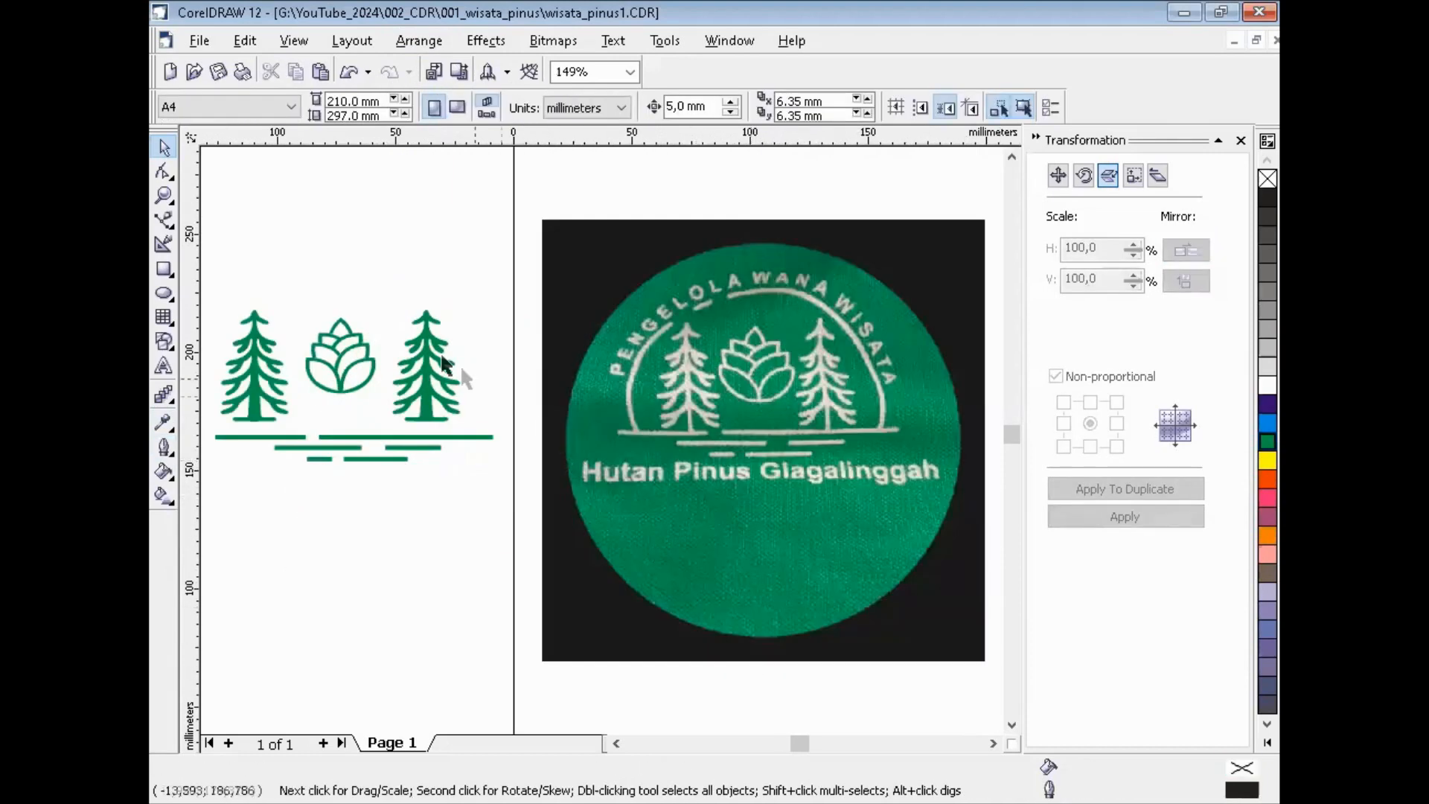
{"action": "left_click", "coordinate": [616, 742]}
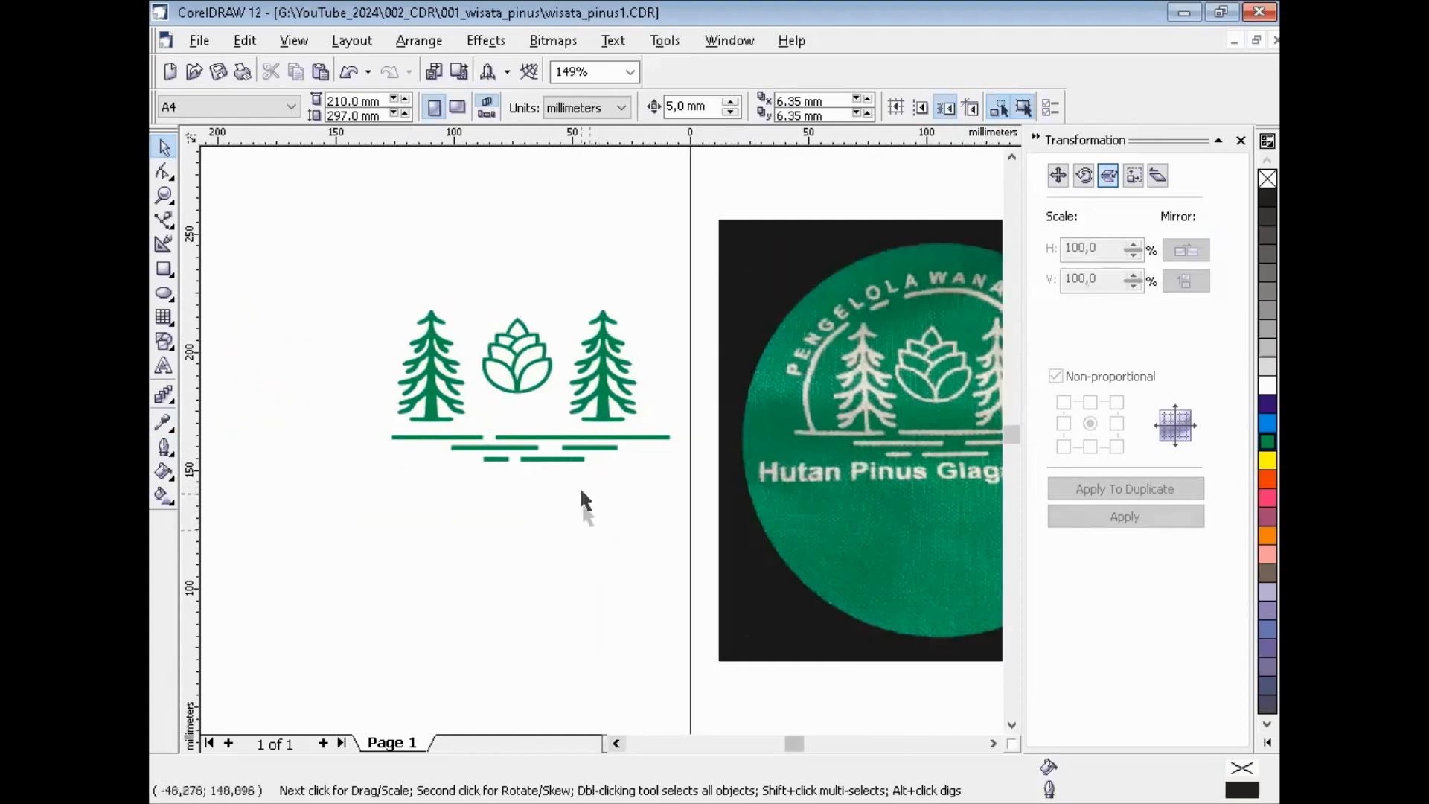
{"action": "left_click", "coordinate": [569, 436]}
{"action": "left_click", "coordinate": [533, 547]}
{"action": "left_click", "coordinate": [454, 378]}
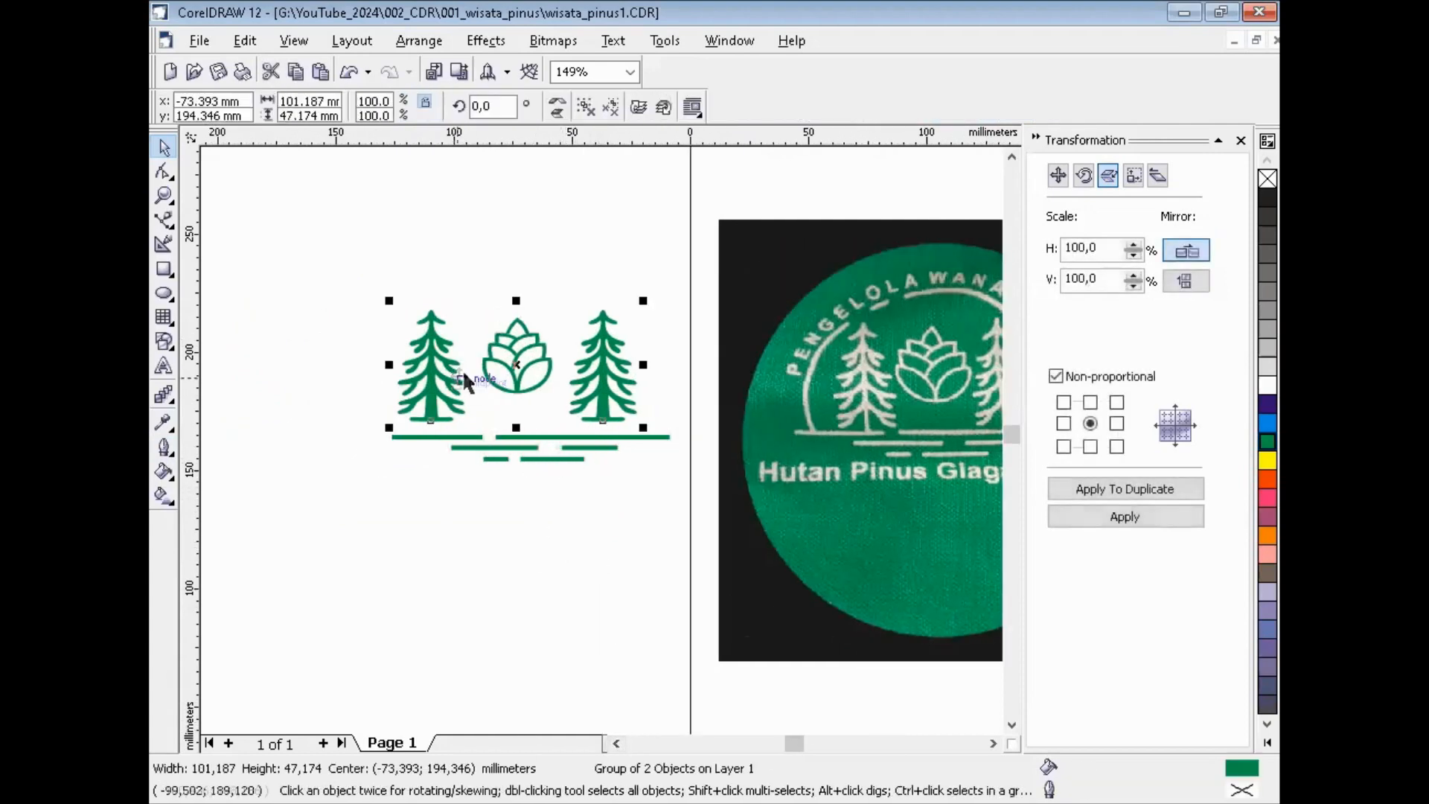
{"action": "left_click", "coordinate": [432, 266]}
{"action": "left_click_drag", "start_coordinate": [349, 269], "coordinate": [693, 424]}
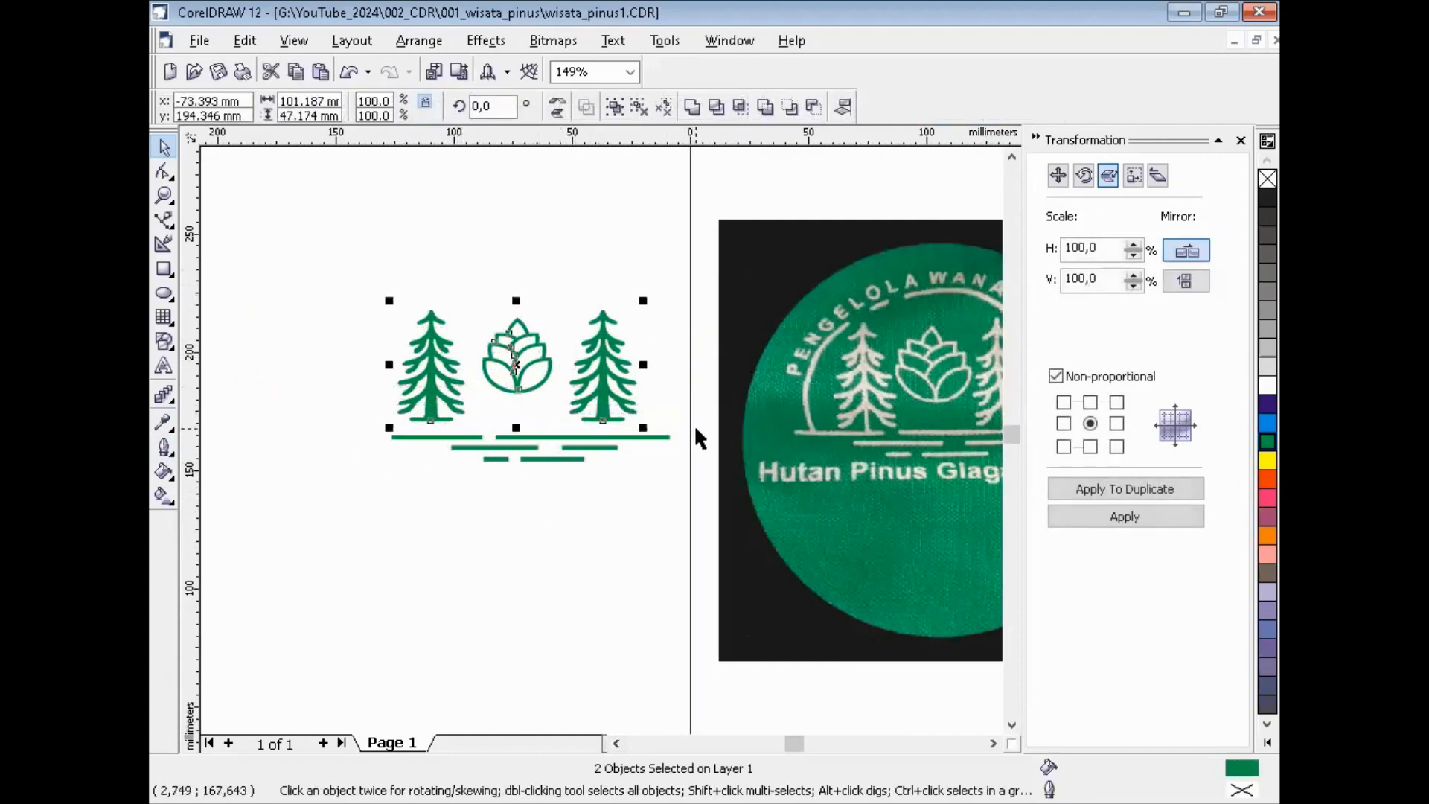
{"action": "left_click", "coordinate": [421, 40]}
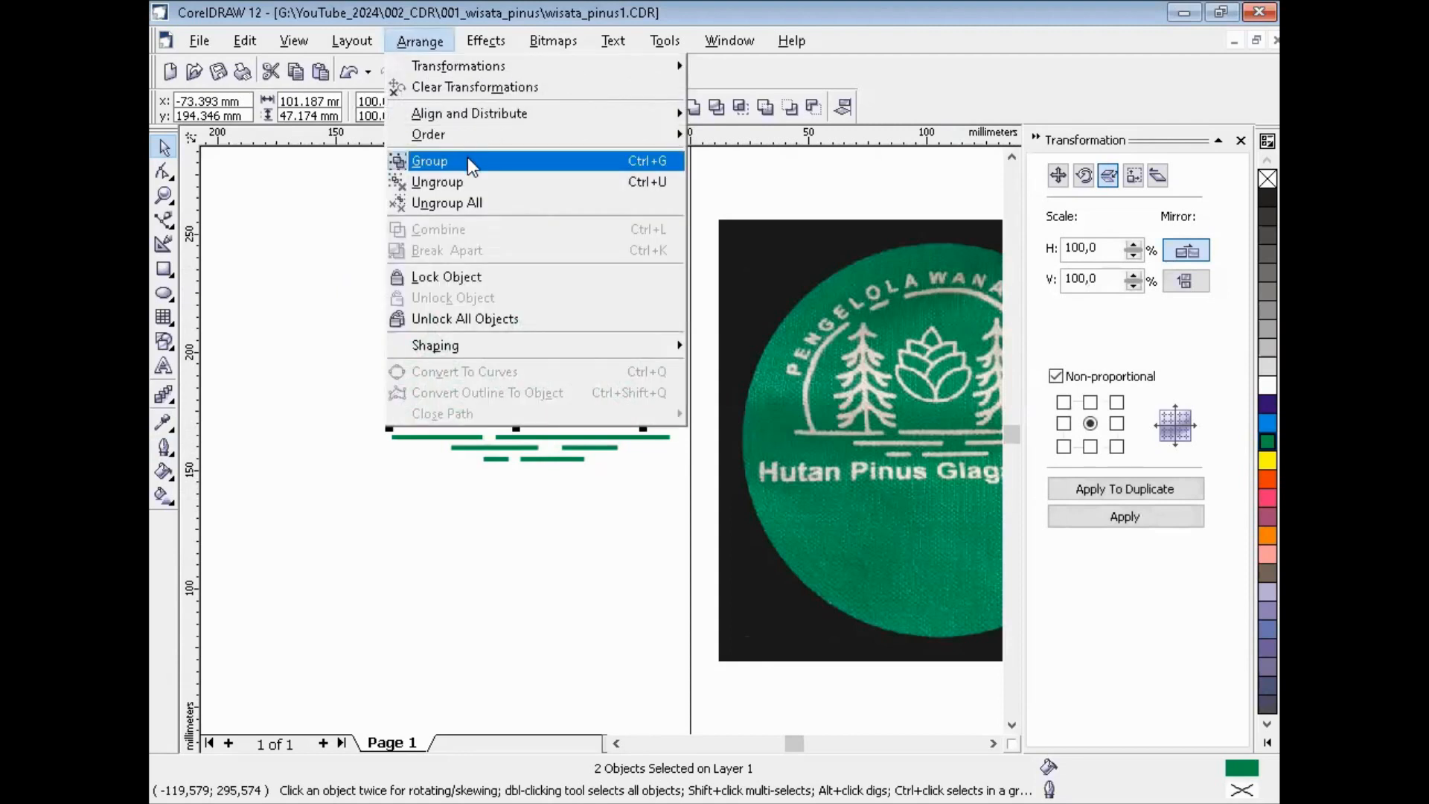
{"action": "left_click", "coordinate": [467, 158]}
{"action": "left_click", "coordinate": [568, 281]}
Move the trees and pinecone group down close to the bars and center it horizontally on them.
{"action": "left_click", "coordinate": [609, 404]}
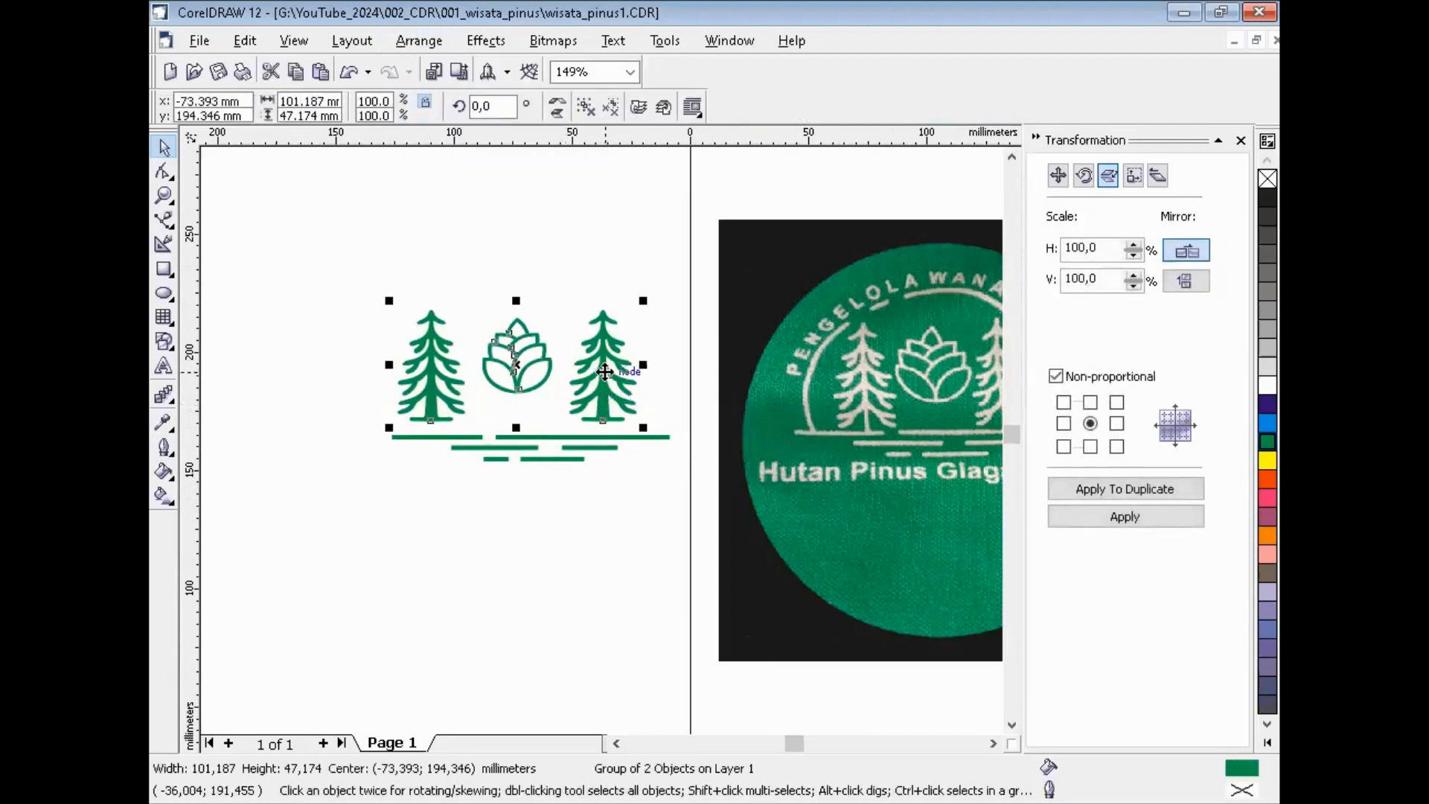
{"action": "left_click_drag", "start_coordinate": [604, 370], "coordinate": [618, 380]}
{"action": "left_click", "coordinate": [529, 447], "text": "shift"}
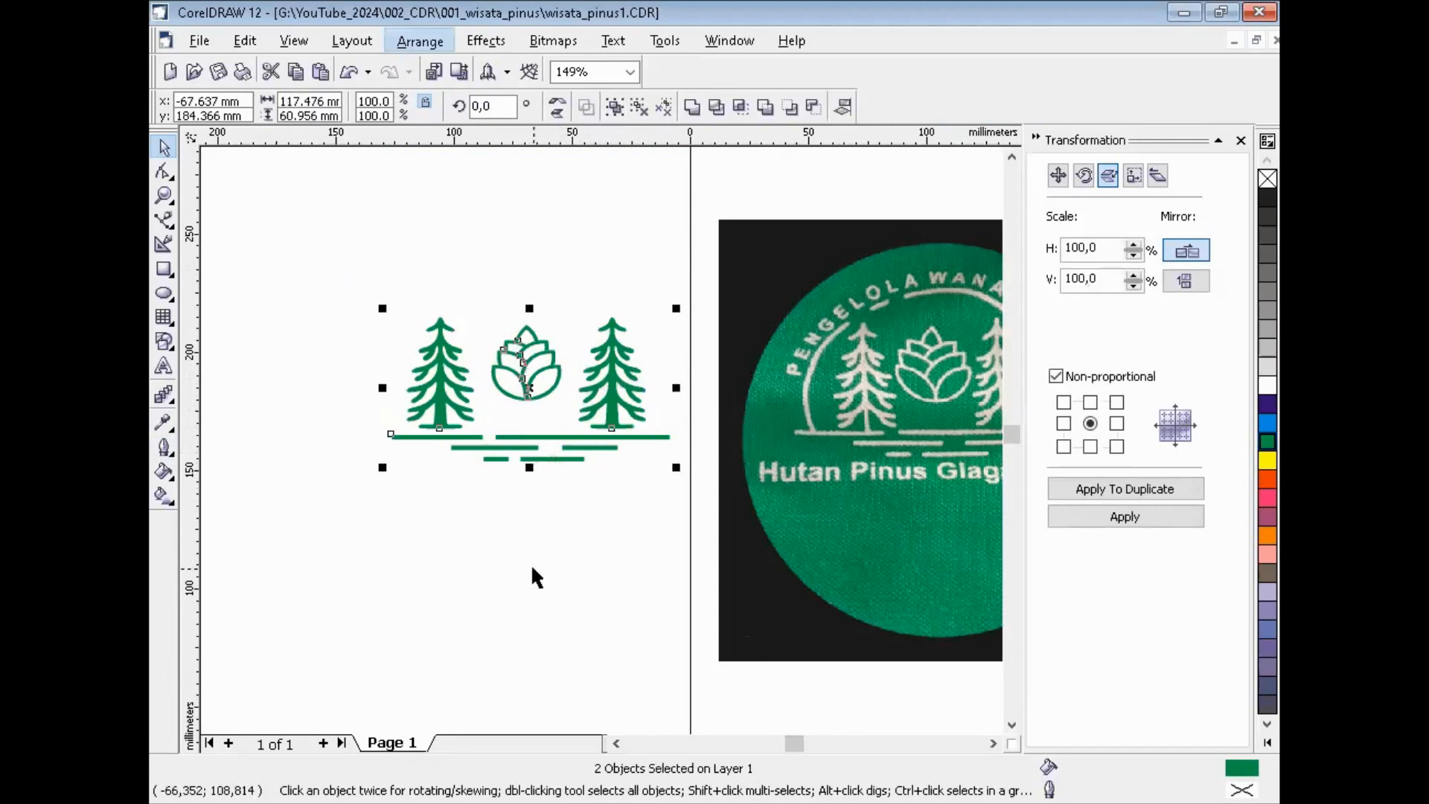
{"action": "key", "text": "a"}
{"action": "key", "text": "a"}
{"action": "left_click", "coordinate": [748, 379]}
{"action": "left_click", "coordinate": [765, 532]}
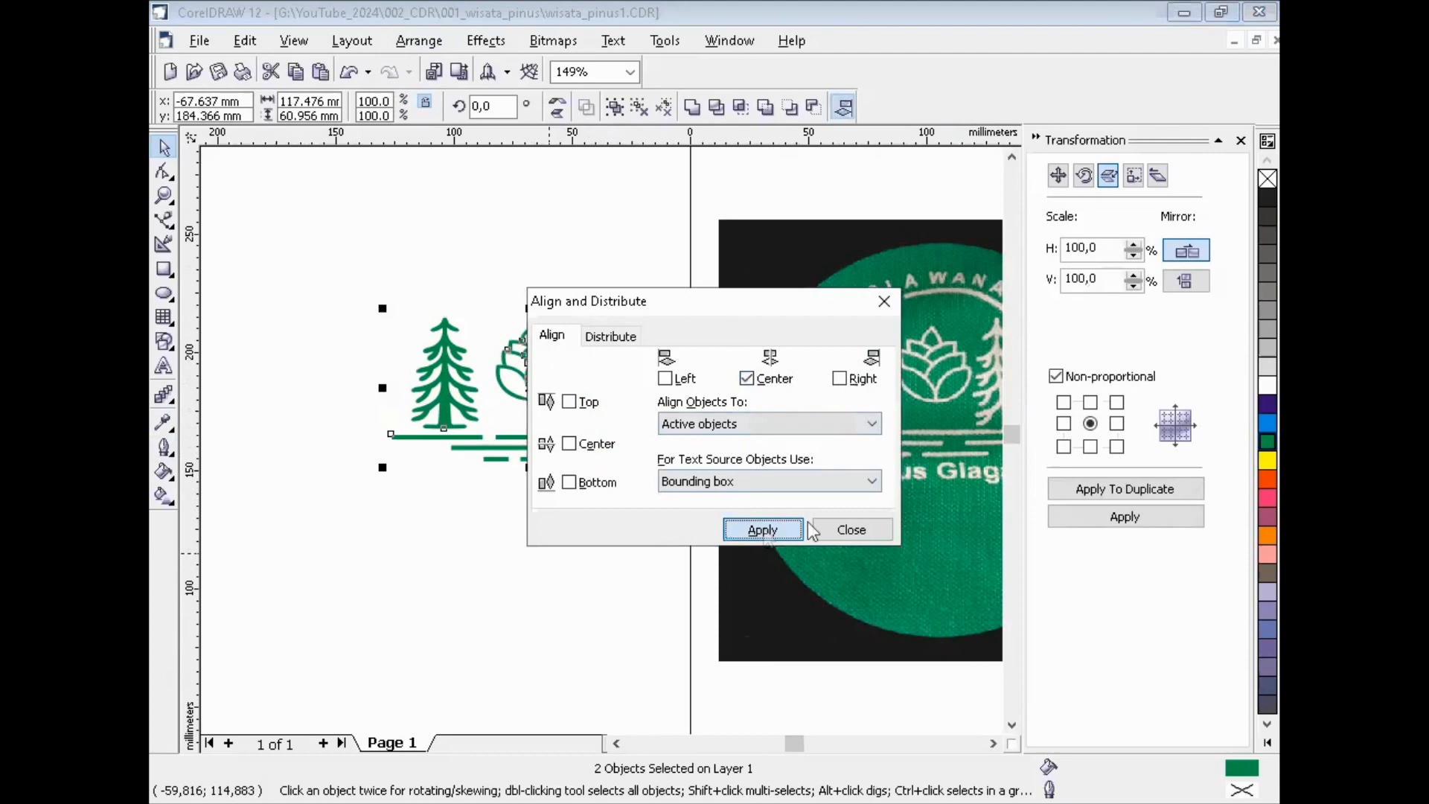
{"action": "left_click", "coordinate": [855, 527]}
{"action": "left_click", "coordinate": [507, 547]}
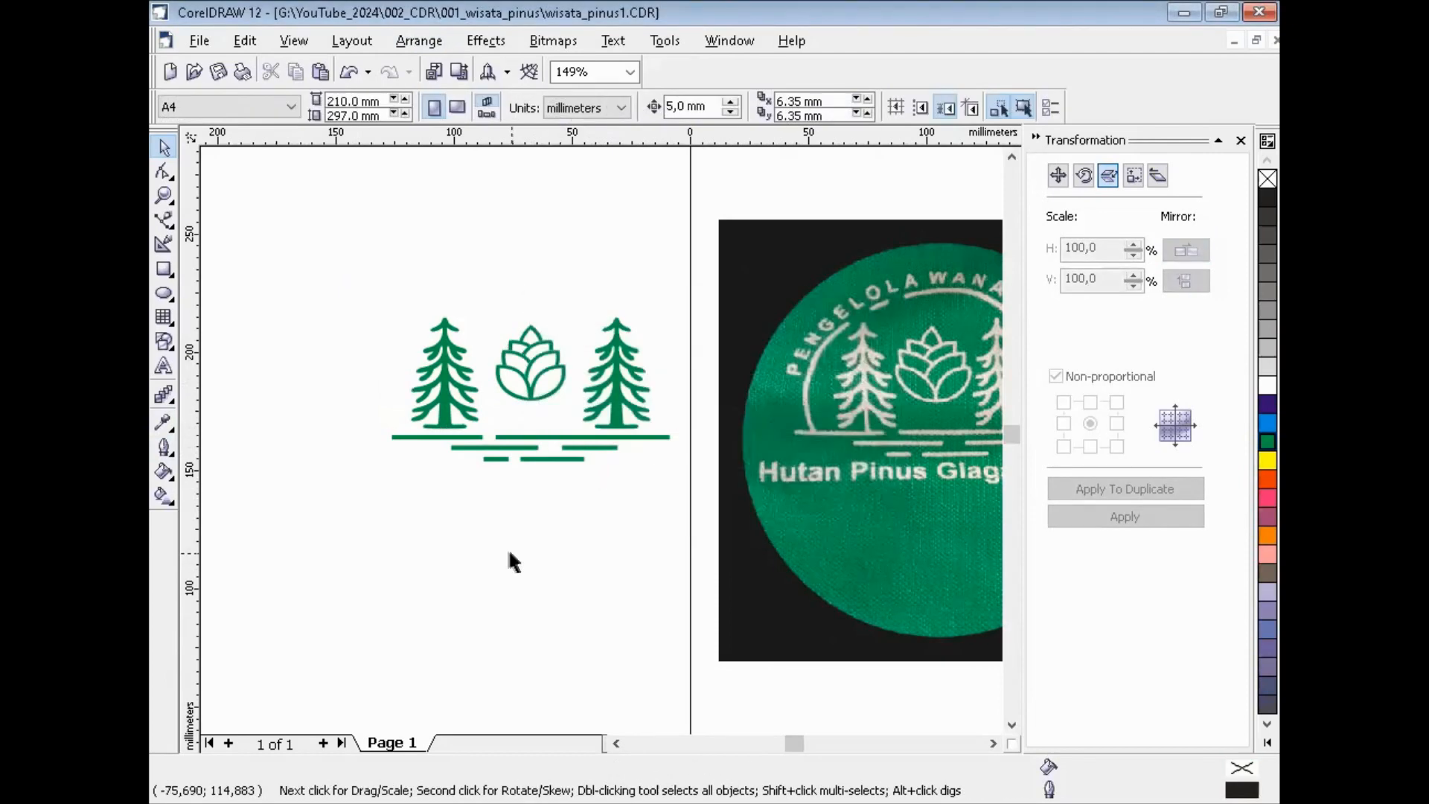
Save the changes to the current wisata_pinus1 drawing.
{"action": "left_click", "coordinate": [199, 42]}
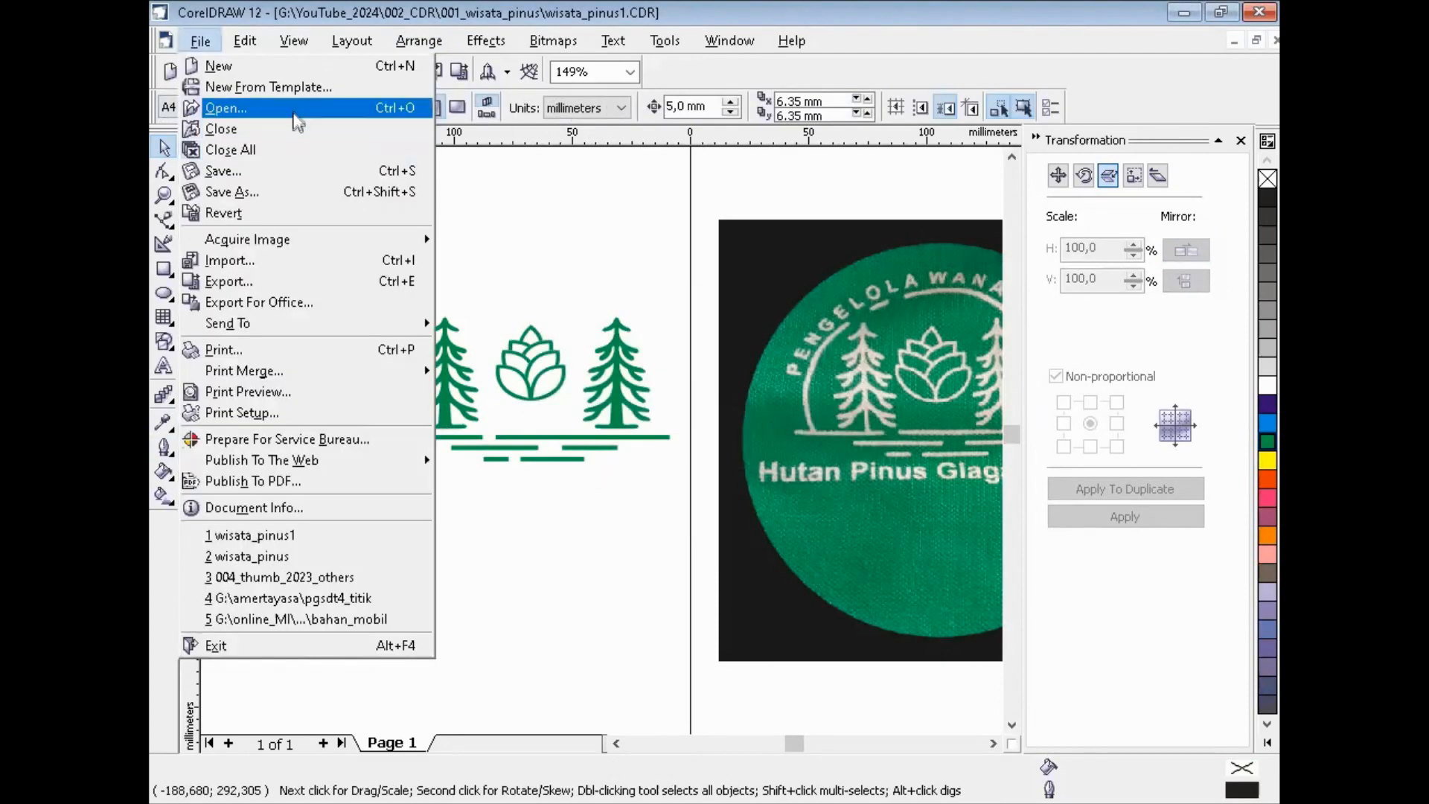
{"action": "left_click", "coordinate": [288, 167]}
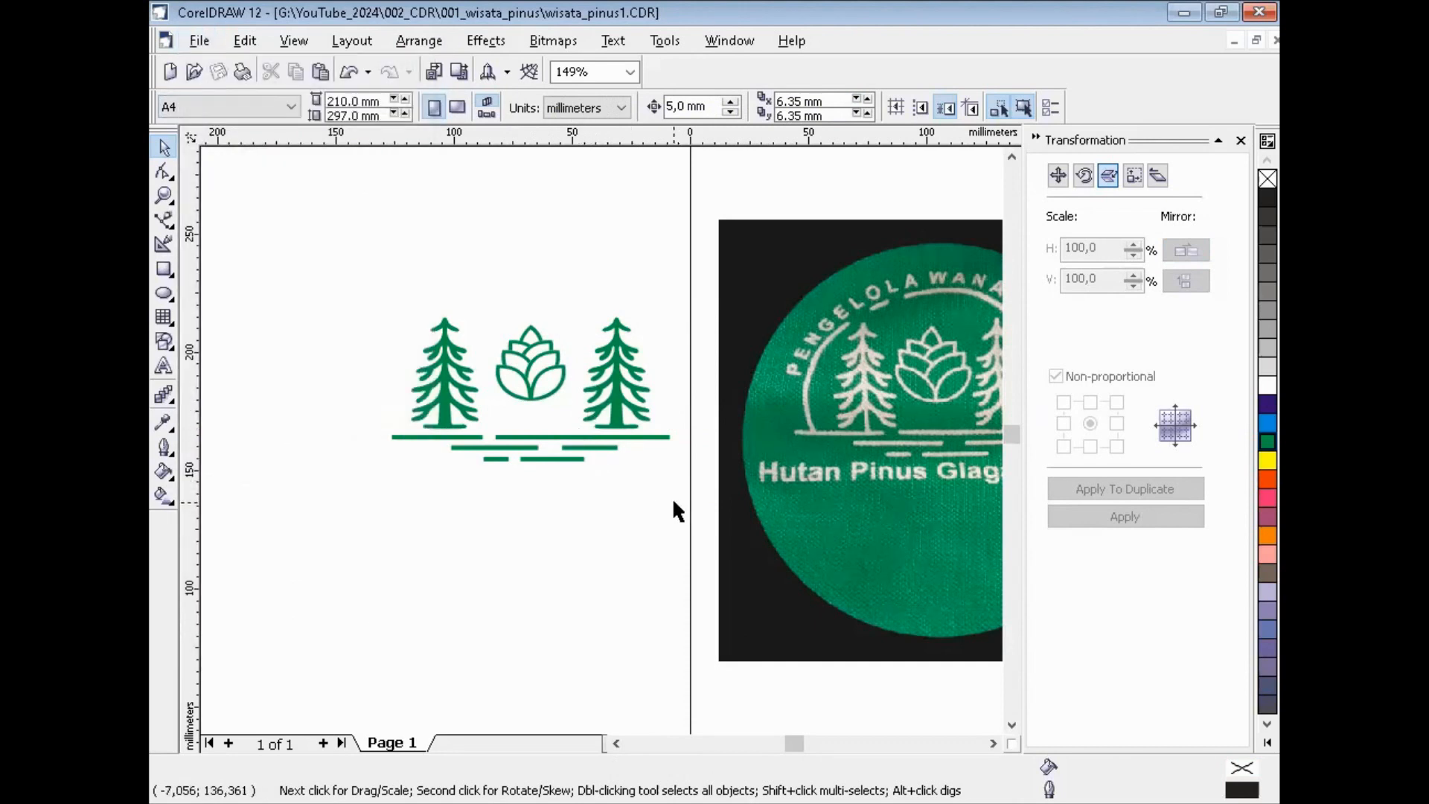